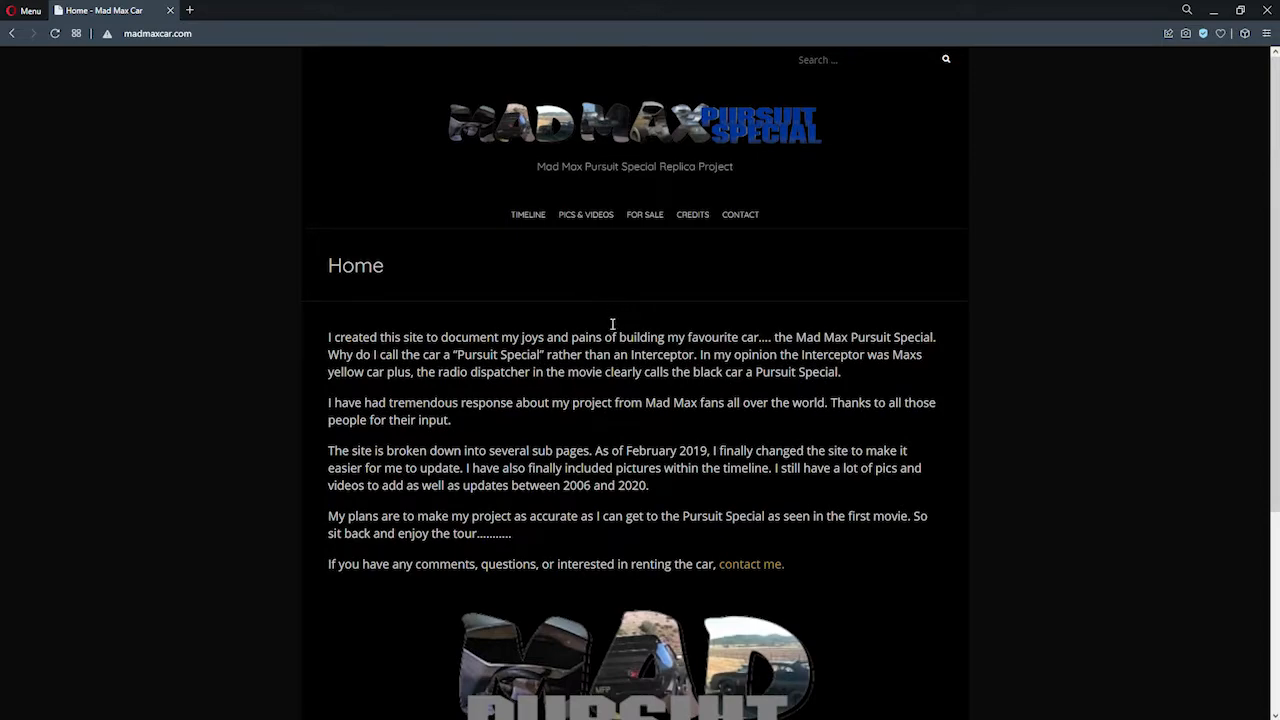
Step: Browse the replica project's timeline, opening the 1999-2000 page and the 2001 page
mouse_move(529, 214)
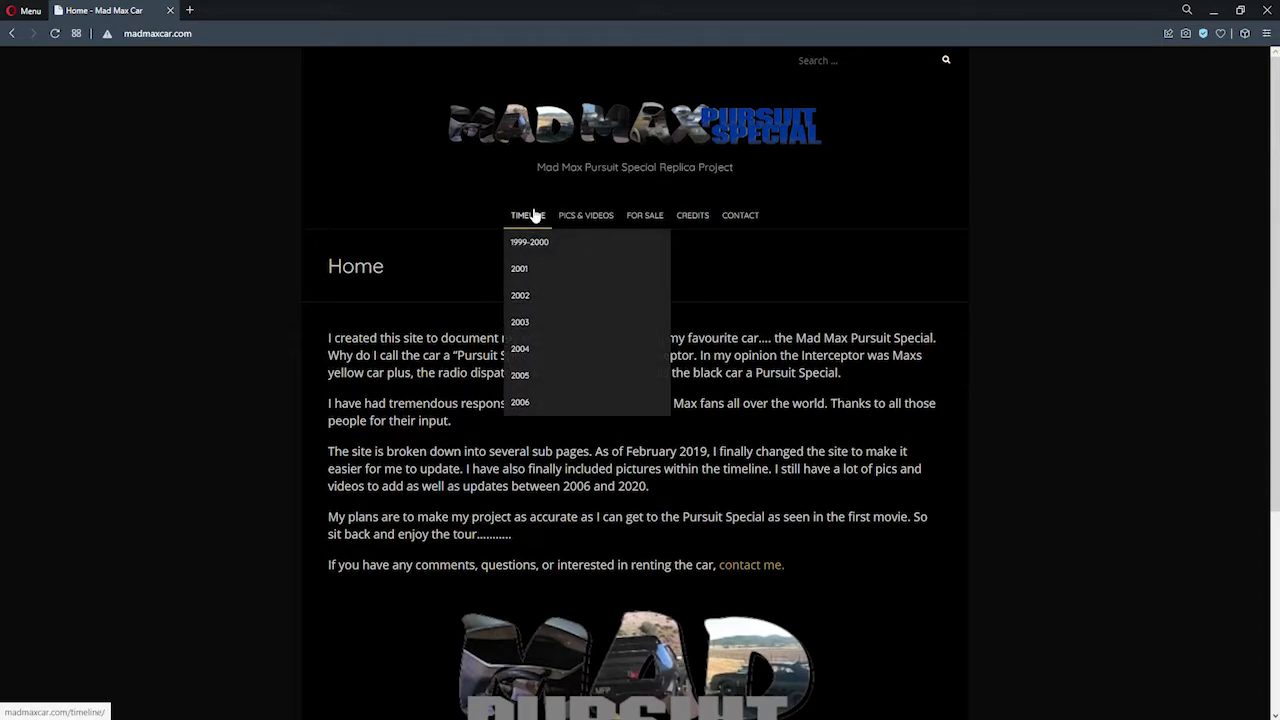
click(532, 245)
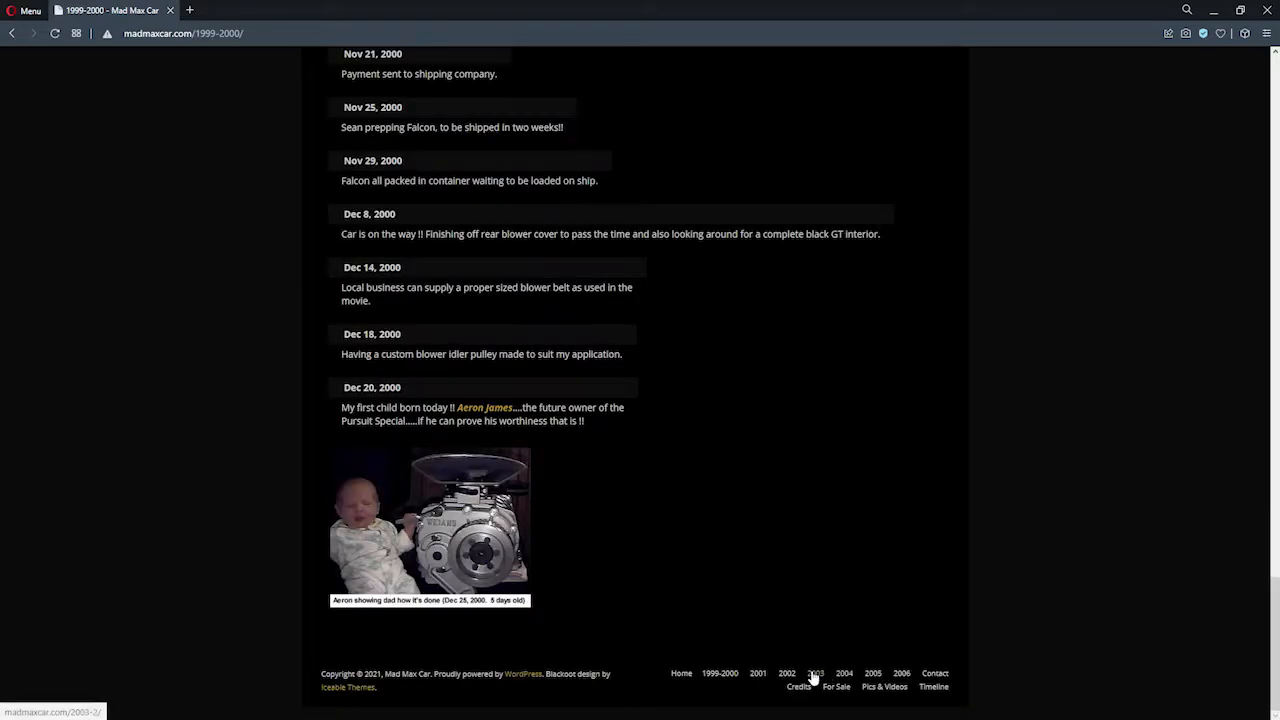
click(758, 673)
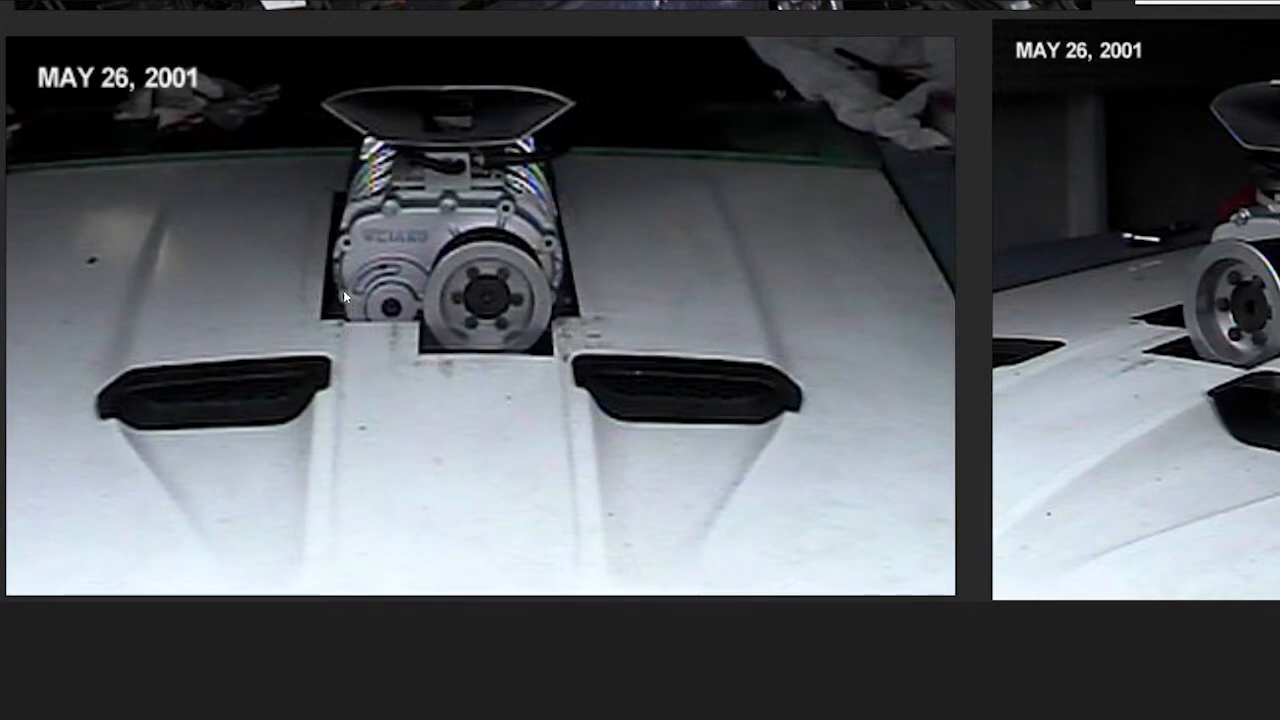
Step: Examine the hood vents and blower opening in the May 26, 2001 photos, plus the other car photos on the reference board
middle_drag(869, 396, 353, 394)
middle_drag(880, 358, 762, 289)
scroll(781, 360, up, 5)
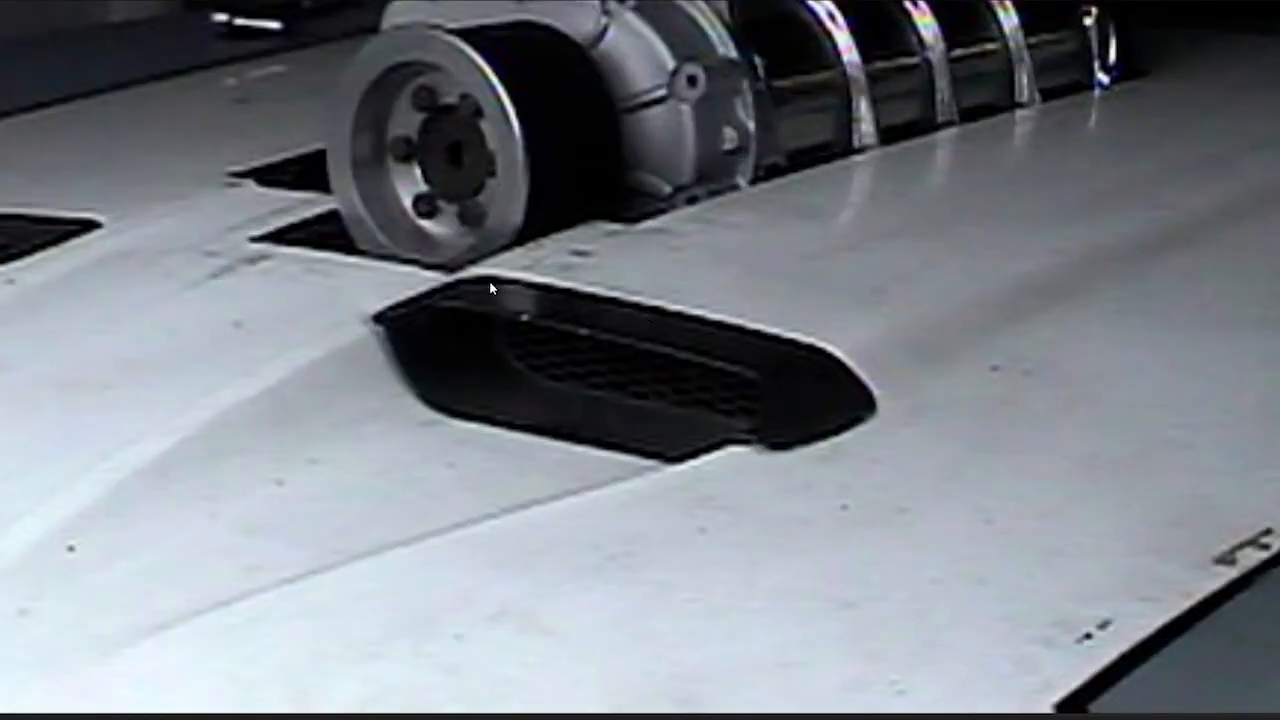
scroll(570, 312, down, 10)
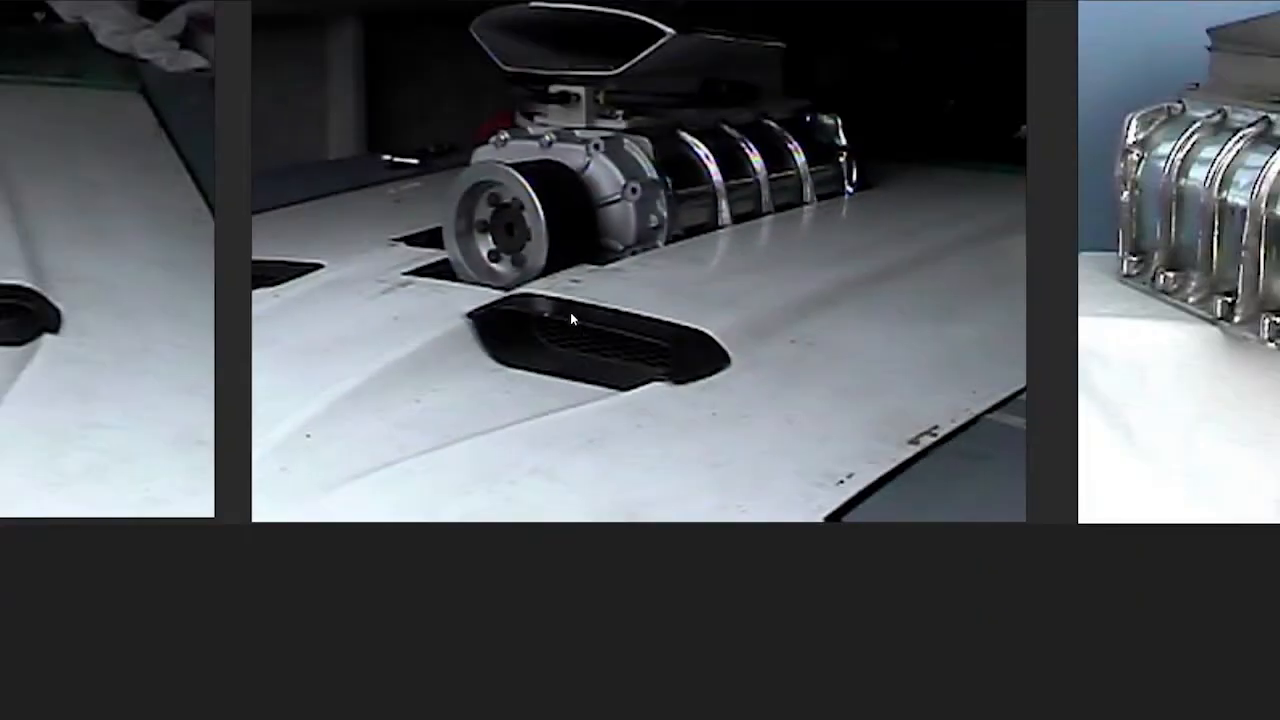
middle_drag(582, 225, 756, 445)
scroll(756, 445, down, 6)
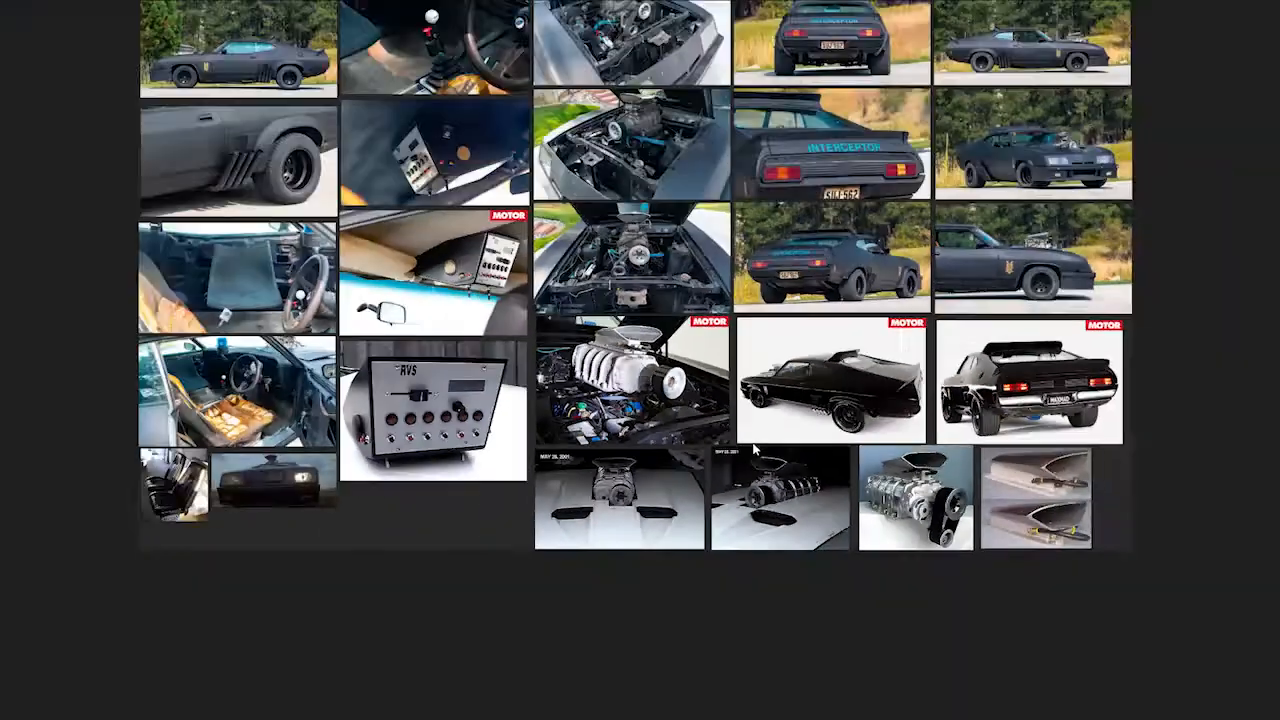
middle_drag(648, 253, 656, 451)
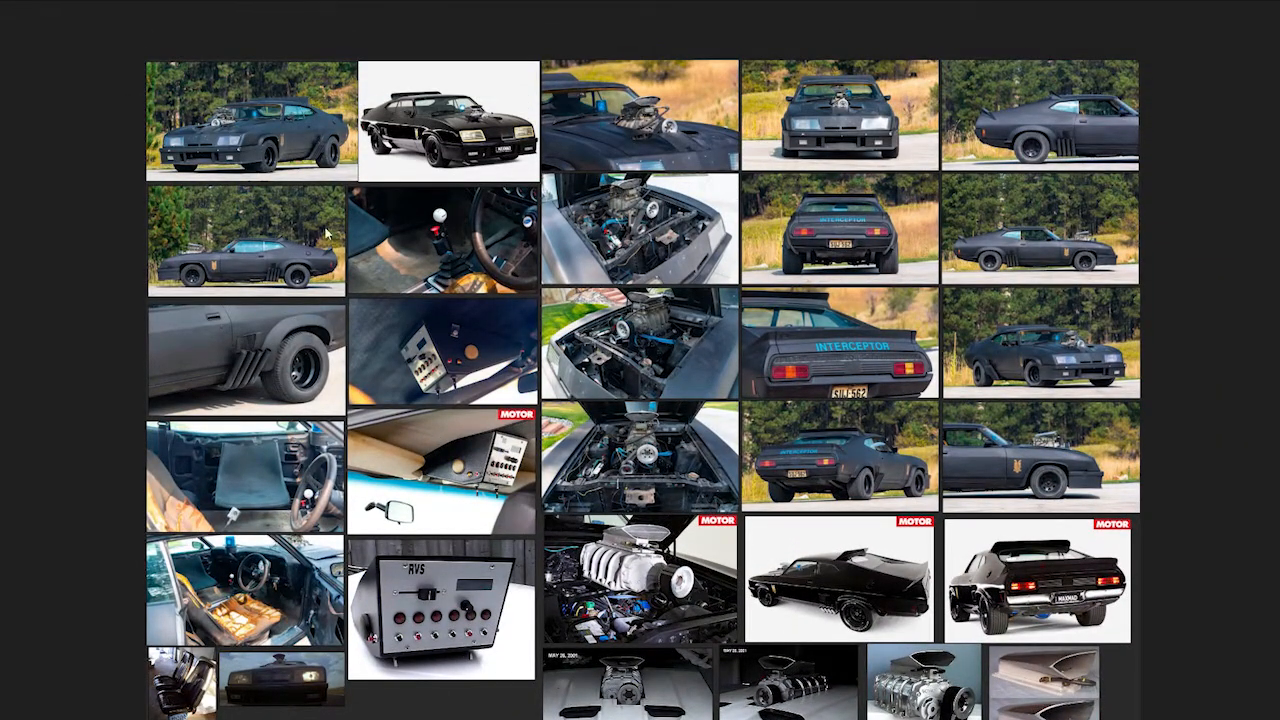
middle_drag(494, 150, 455, 330)
scroll(441, 343, up, 4)
scroll(441, 343, up, 10)
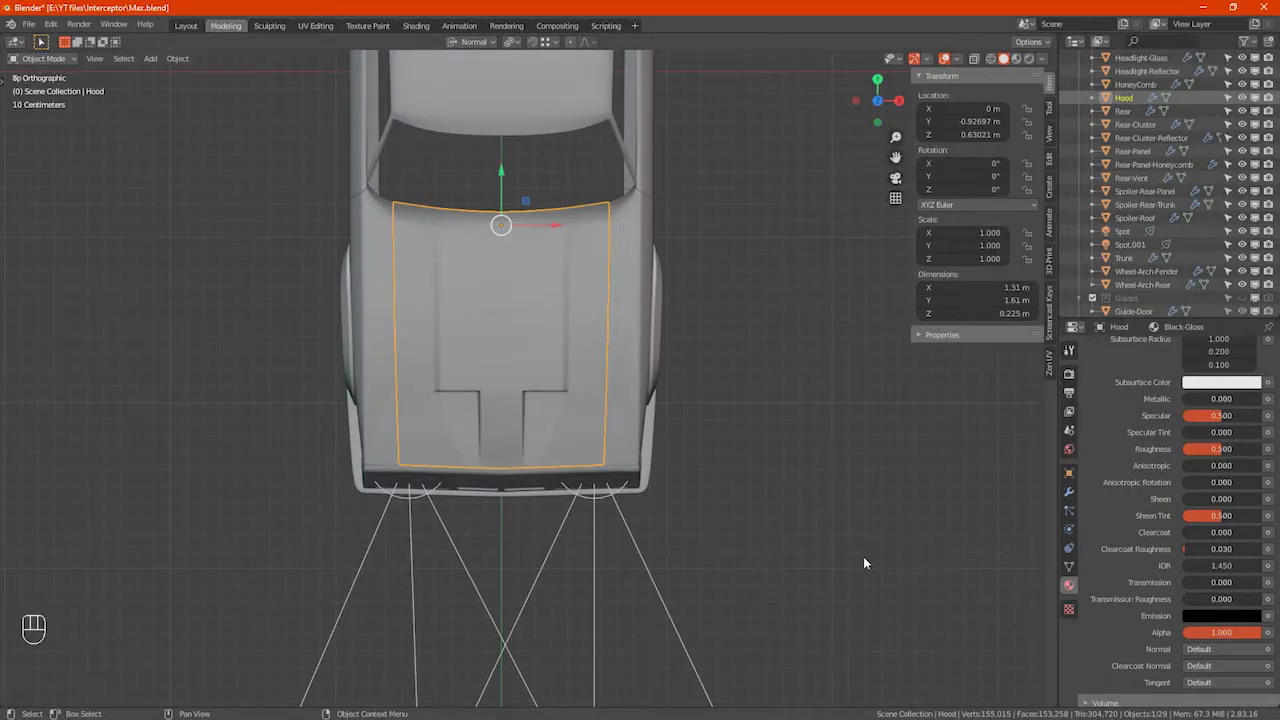
Step: Hide the Spot and Spot.001 lights and collapse the Guides collection
drag(852, 560, 184, 640)
drag(1243, 231, 1244, 244)
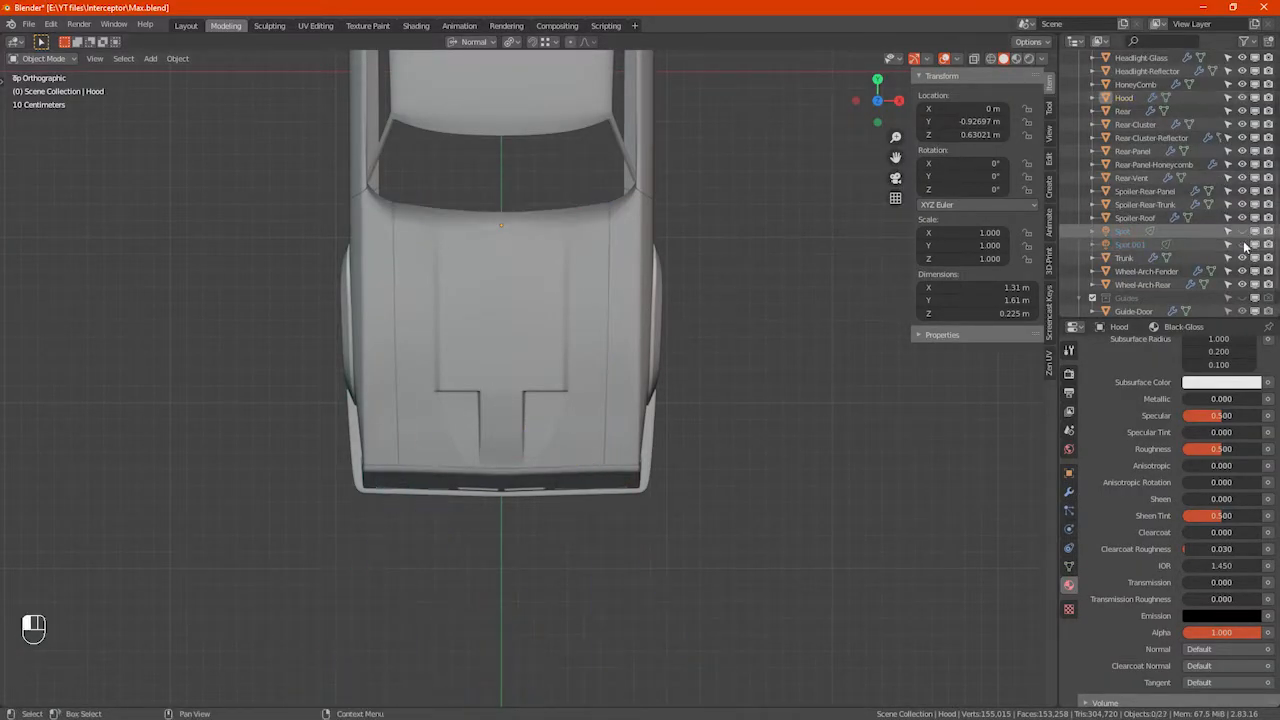
click(1087, 299)
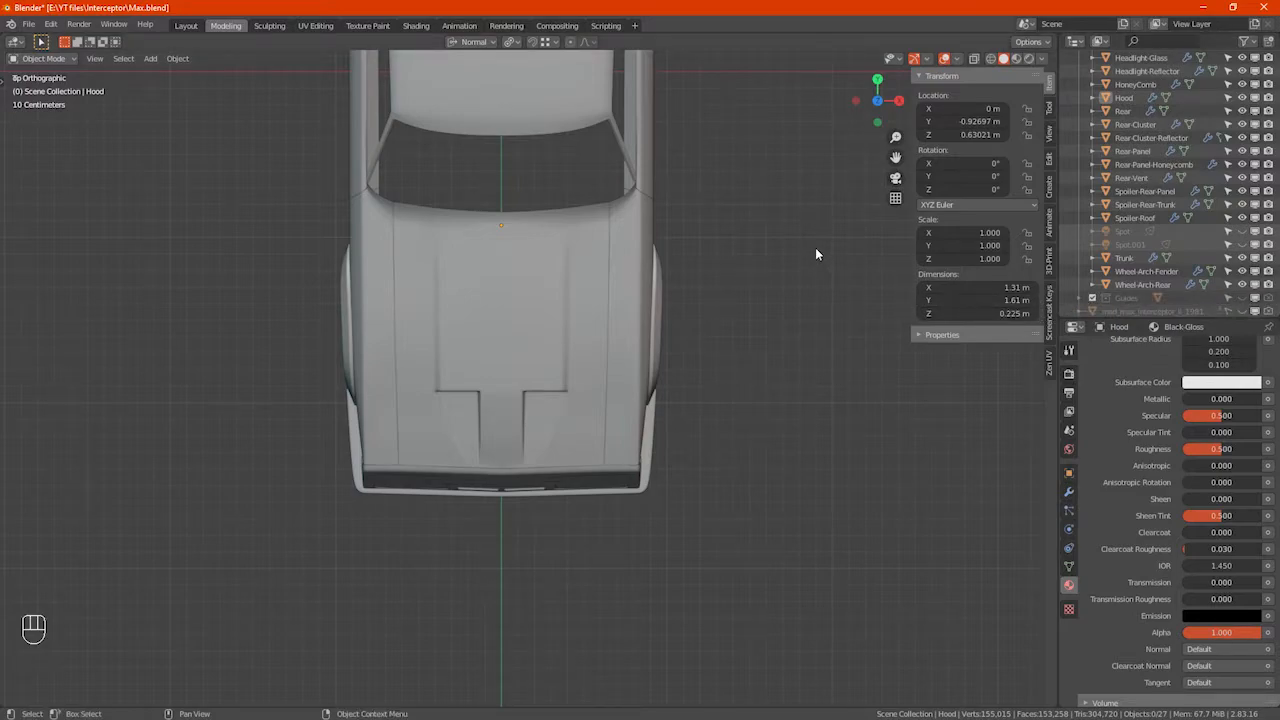
Step: Show the mad_max_interceptor_ii_1981 side blueprint, make it selectable and select it
click(517, 418)
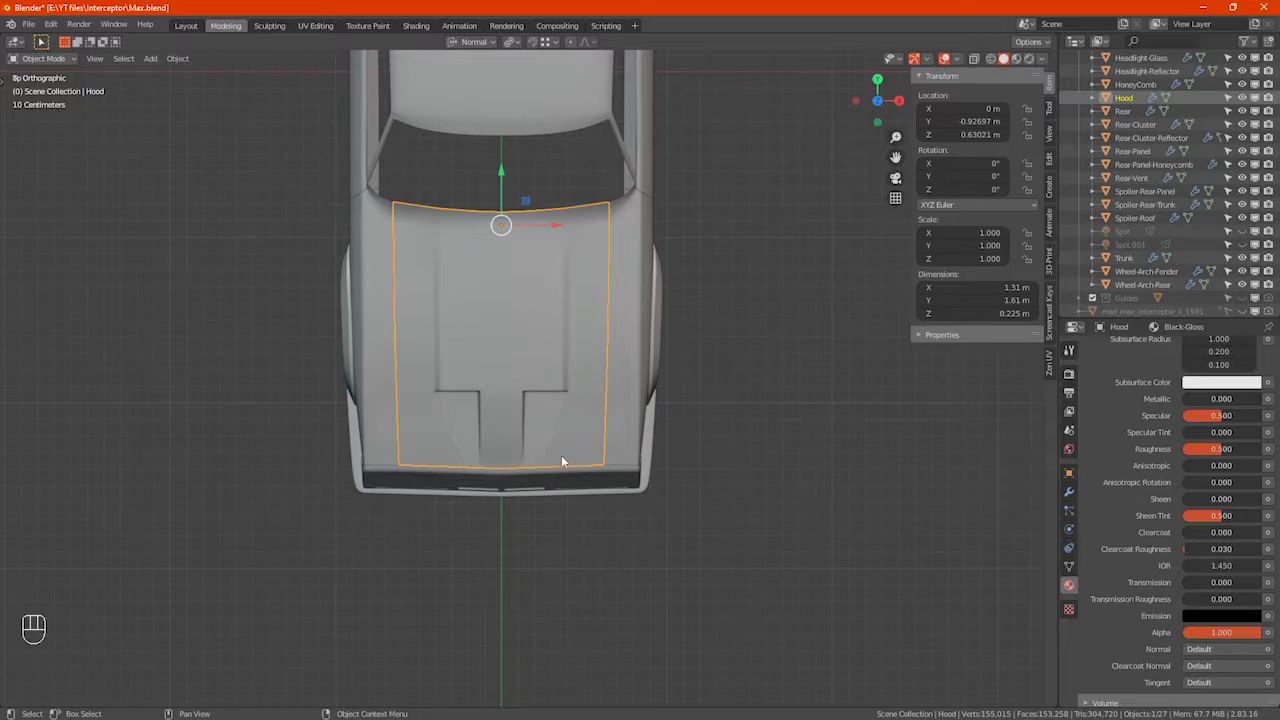
scroll(1160, 275, down, 1)
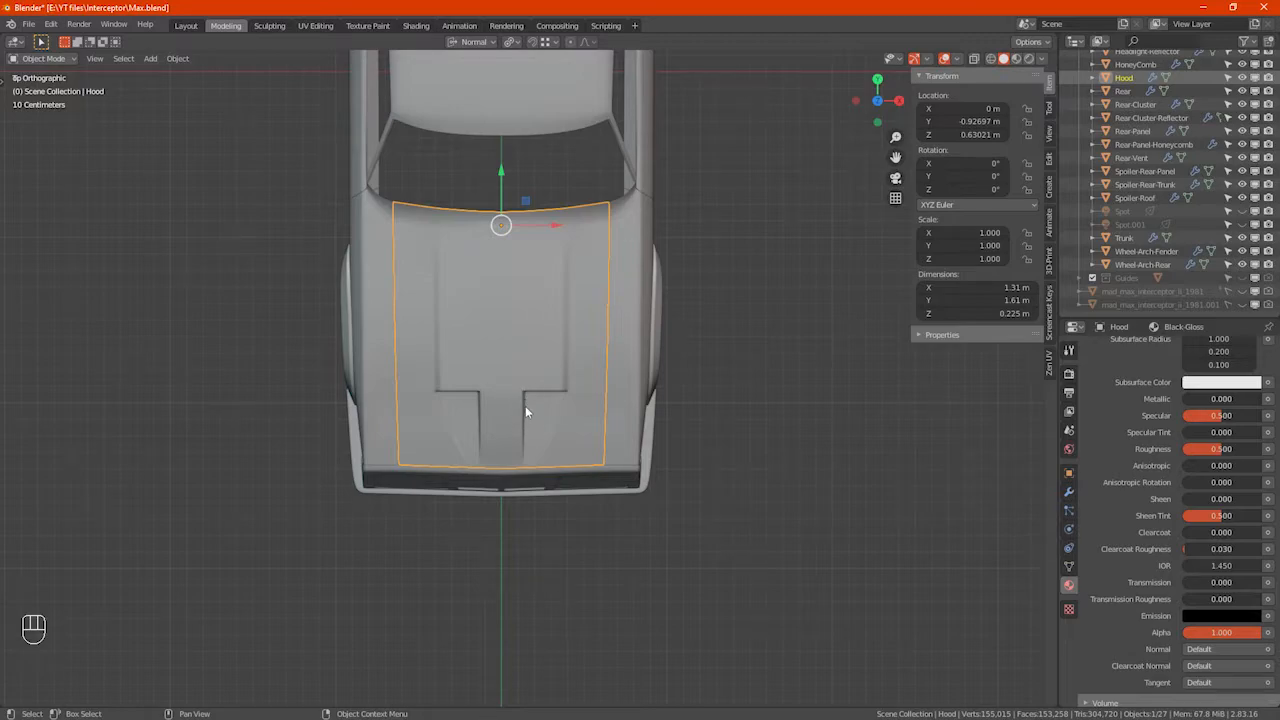
click(1244, 292)
key(KP_3)
scroll(601, 462, down, 2)
alt+drag(583, 413, 545, 411)
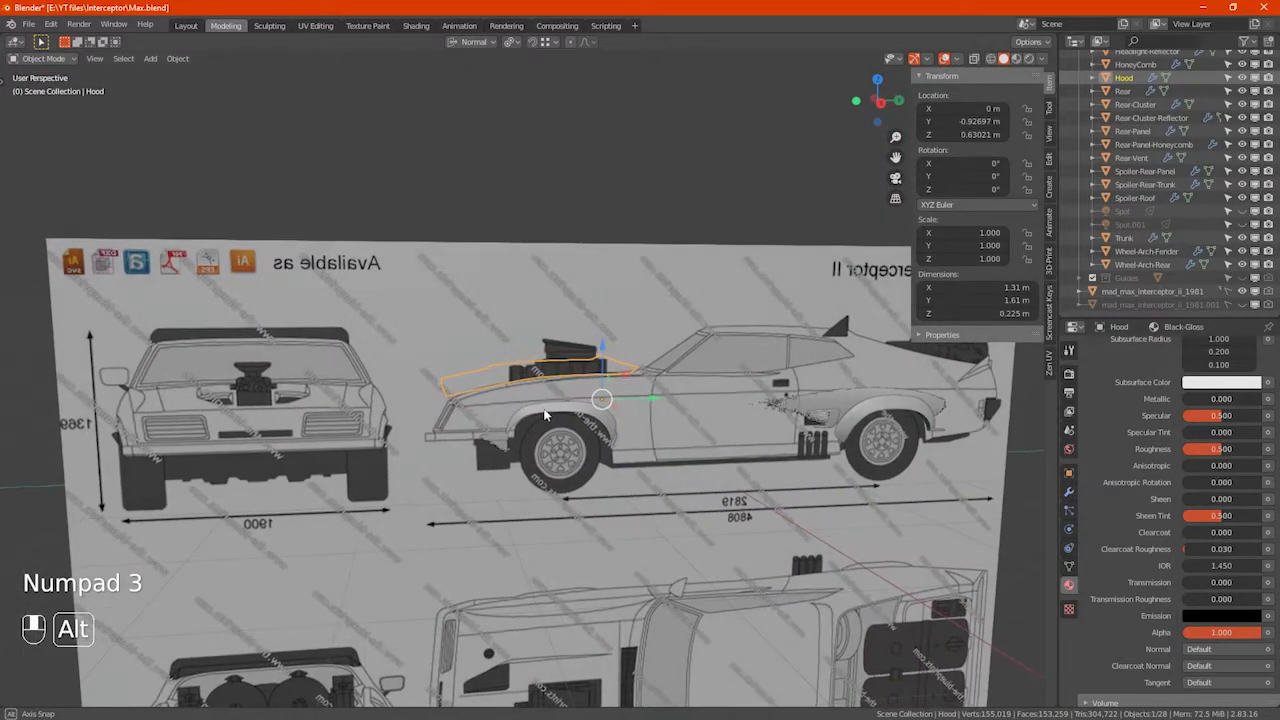
click(411, 517)
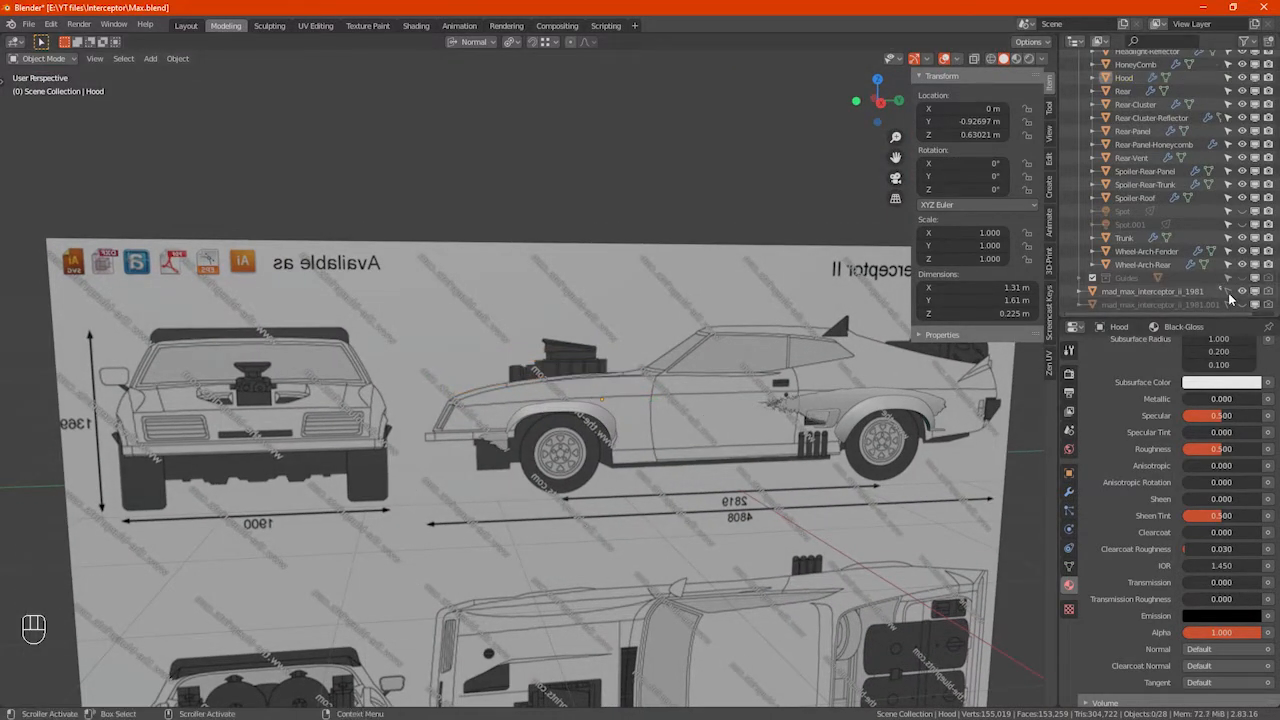
click(530, 273)
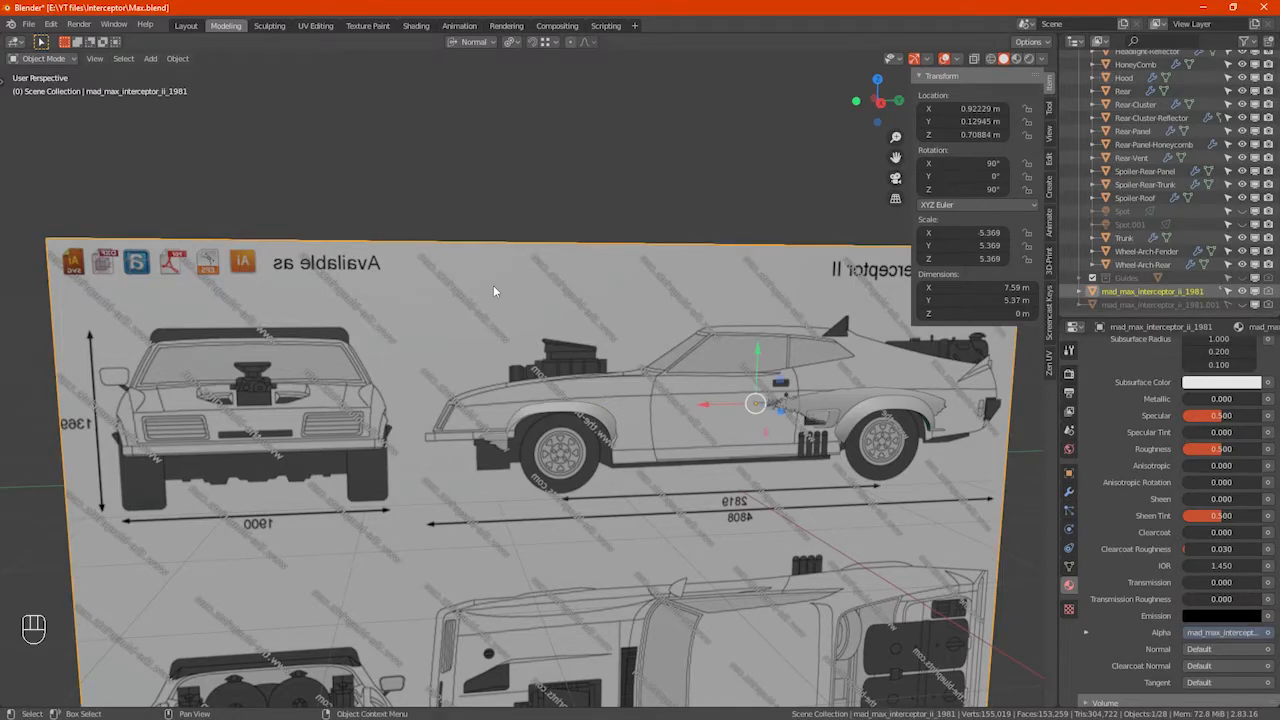
Step: Duplicate the side blueprint in place and rotate the copy -90° about its normal X axis so it lies flat
scroll(499, 287, down, 5)
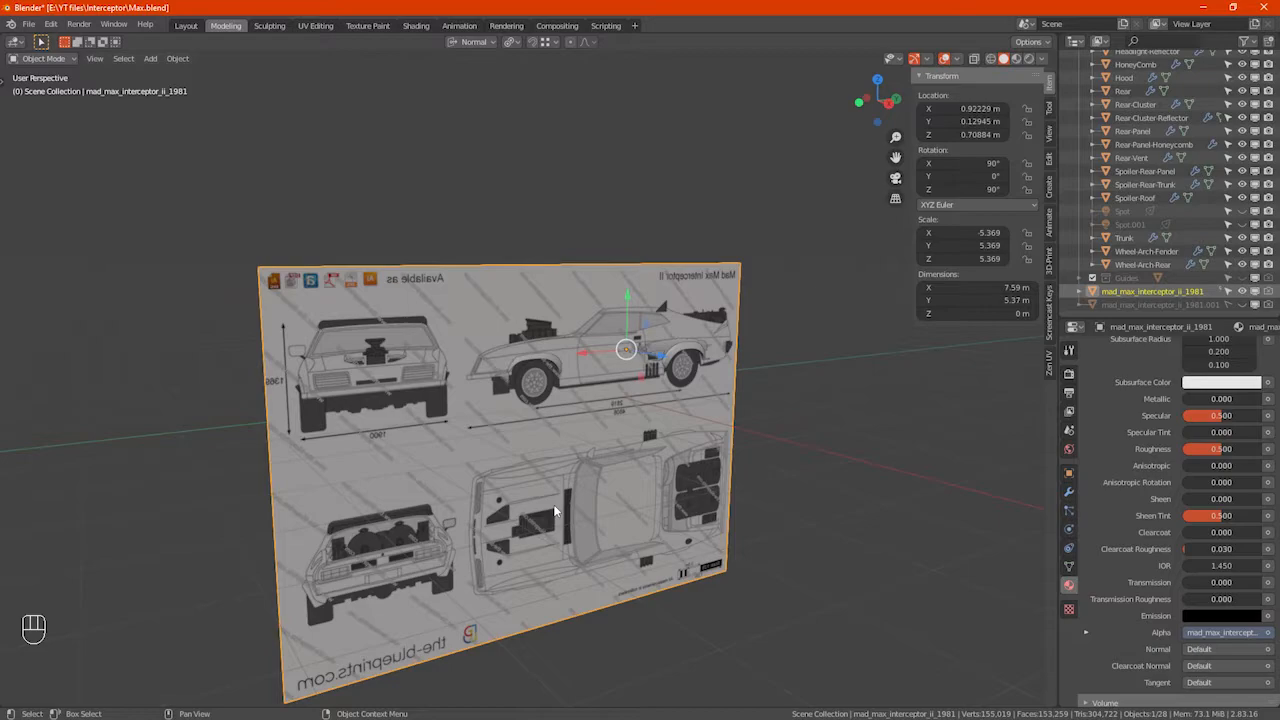
key(shift)
key(shift+d)
key(KP_Enter)
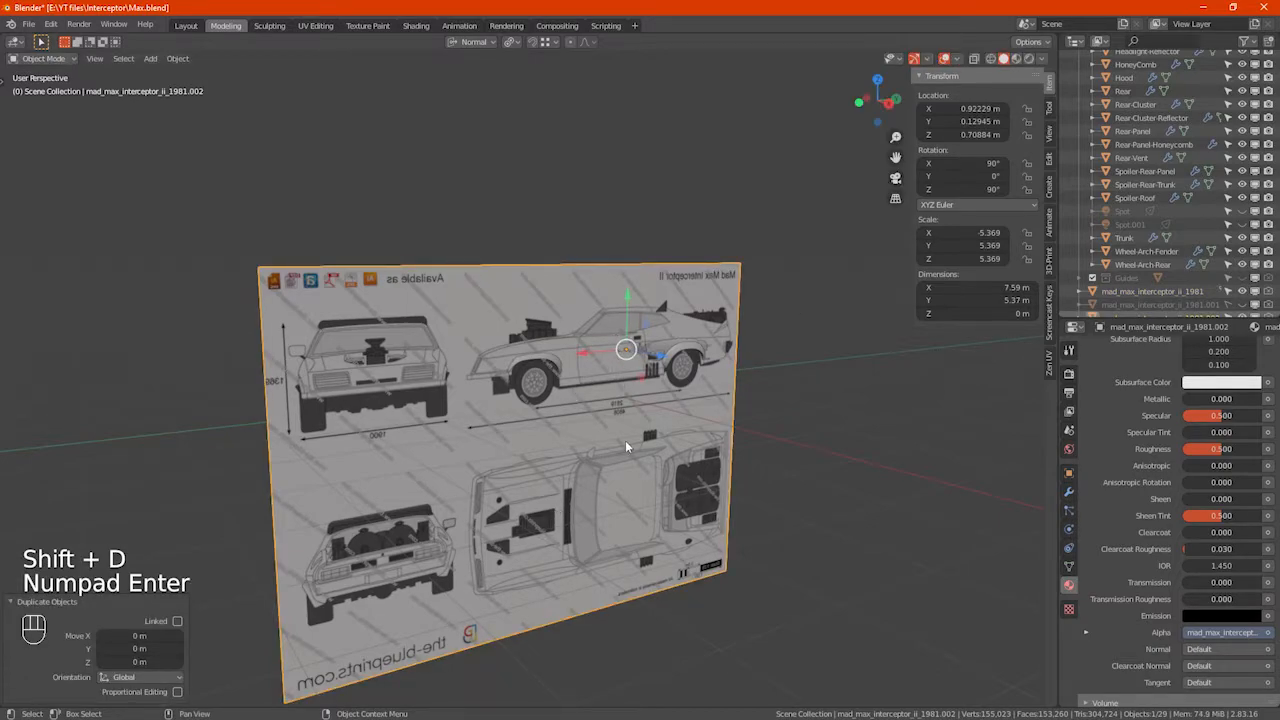
key(r)
key(x)
key(KP_Subtract)
key(KP_9)
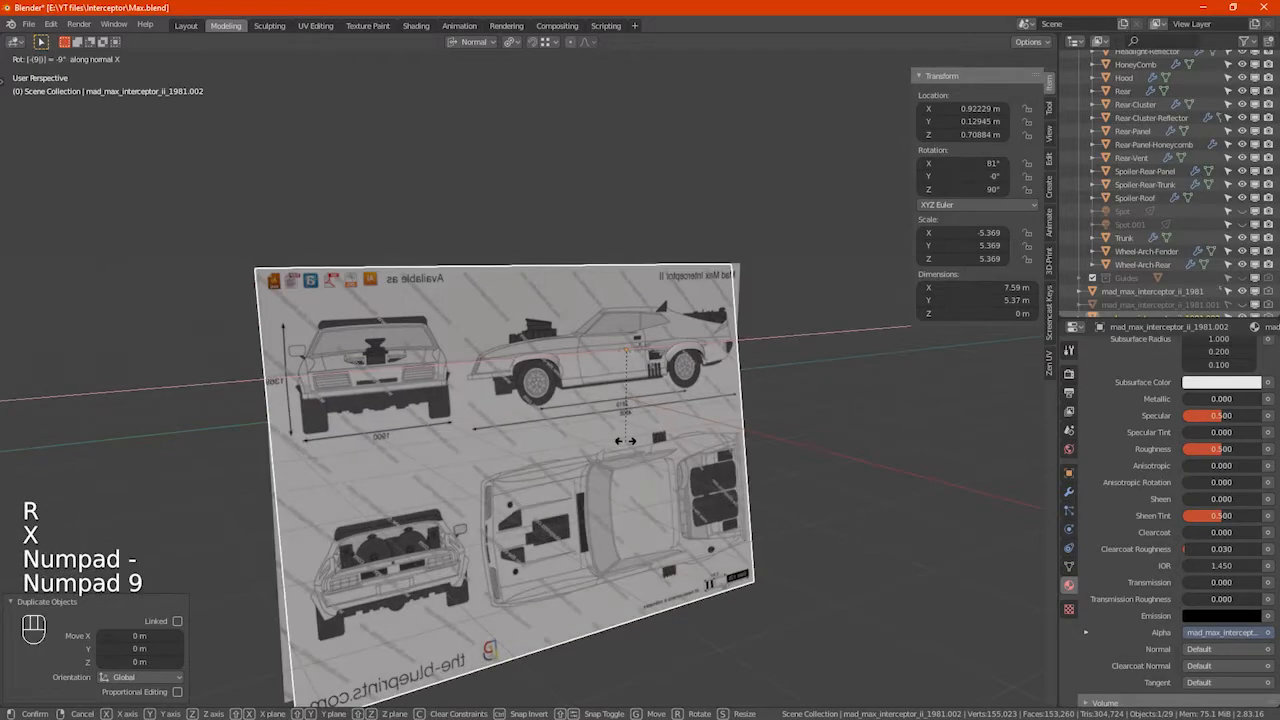
key(KP_0)
key(KP_Enter)
Step: Move the flat blueprint copy sideways about 3.38 m so its top-view drawing lines up with the car model
key(KP_7)
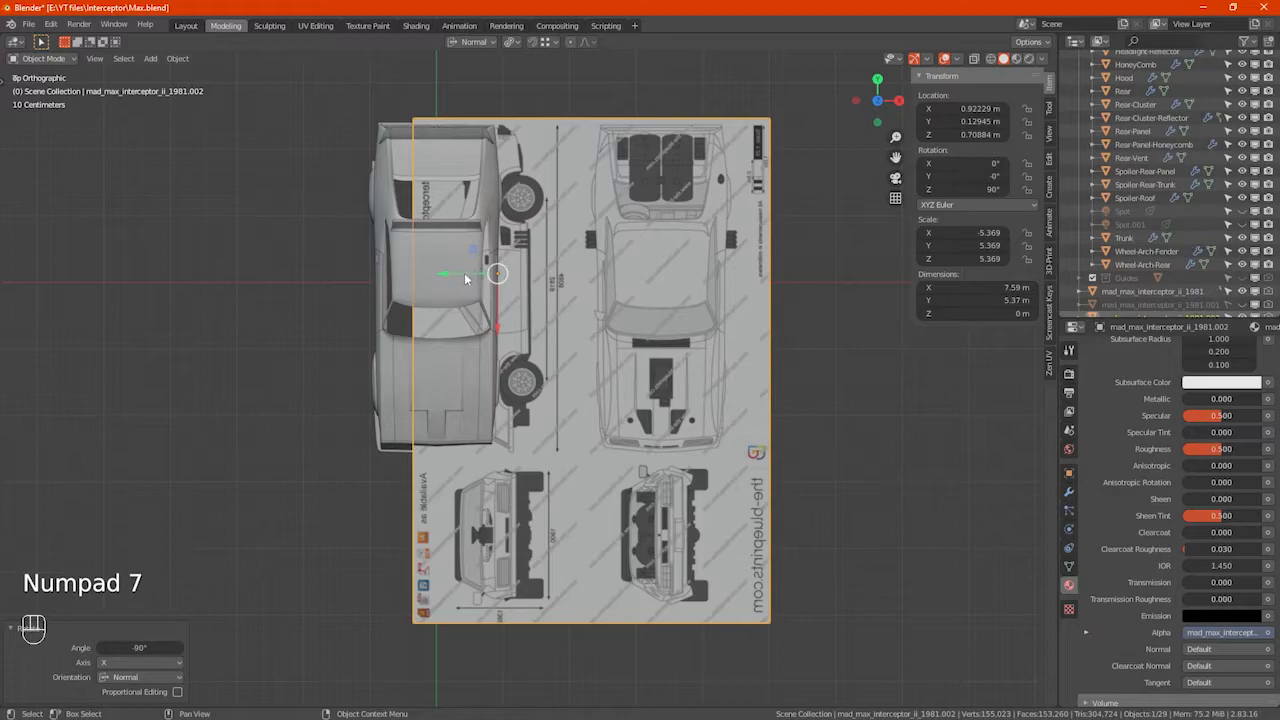
key(g)
key(x)
key(shift)
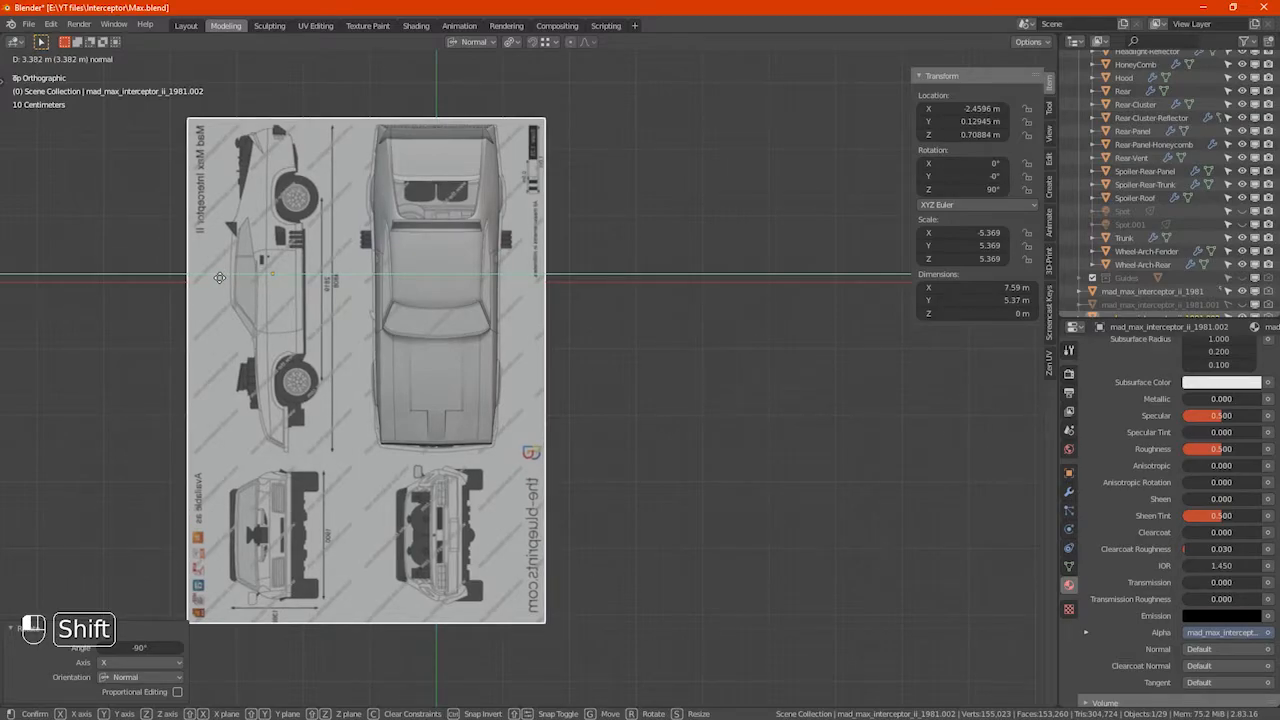
click(219, 277)
Step: Lower the flat blueprint copy about 0.687 m and turn on X-ray display in the top view
key(KP_3)
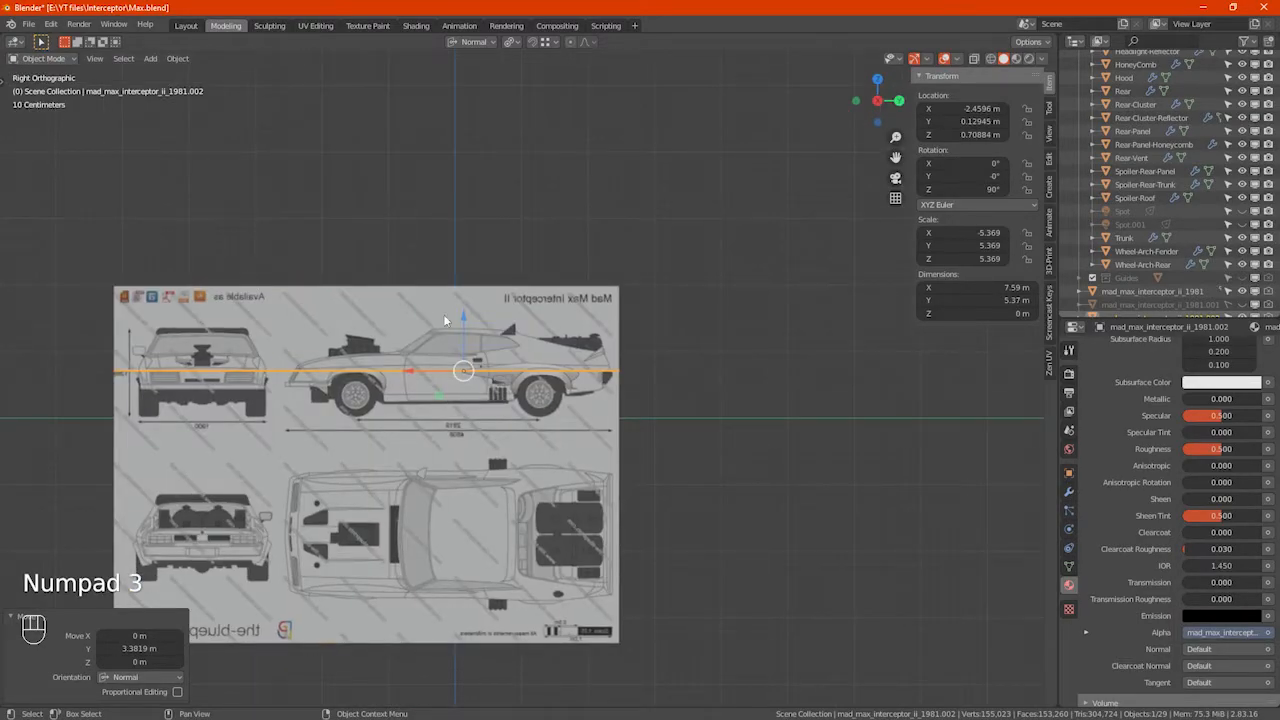
drag(463, 320, 484, 397)
key(KP_7)
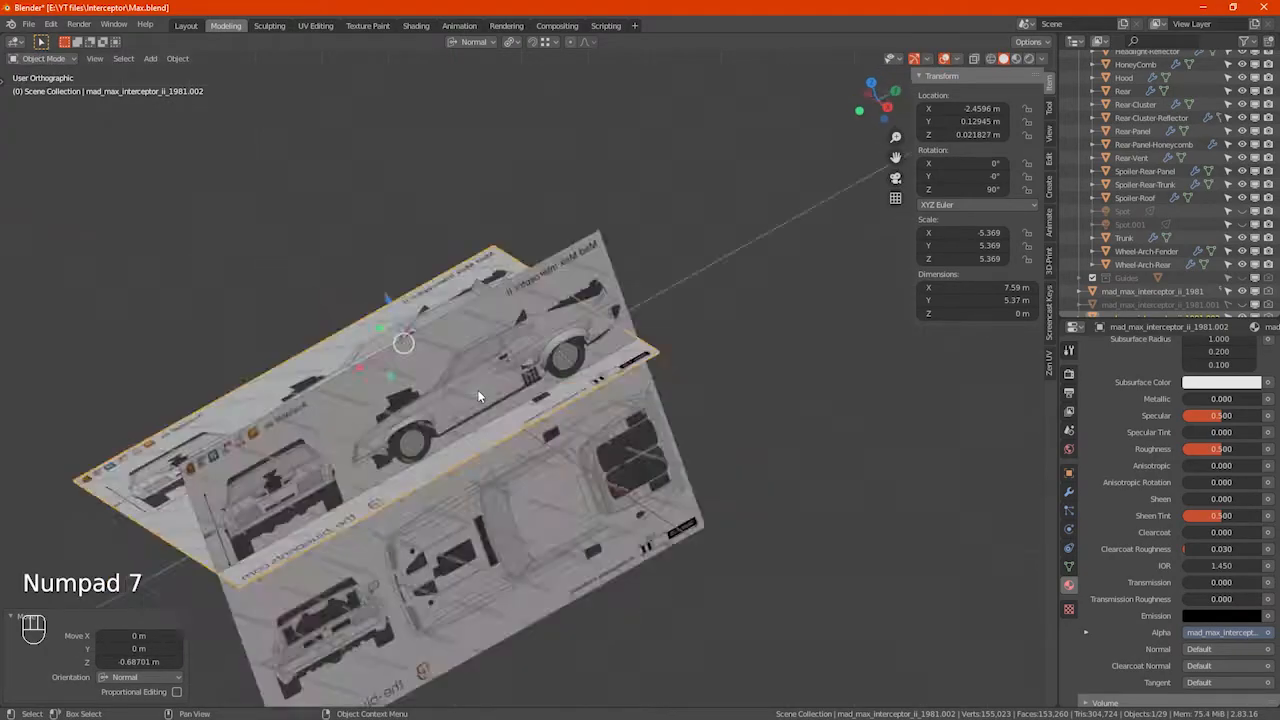
key(alt+z)
scroll(441, 479, up, 5)
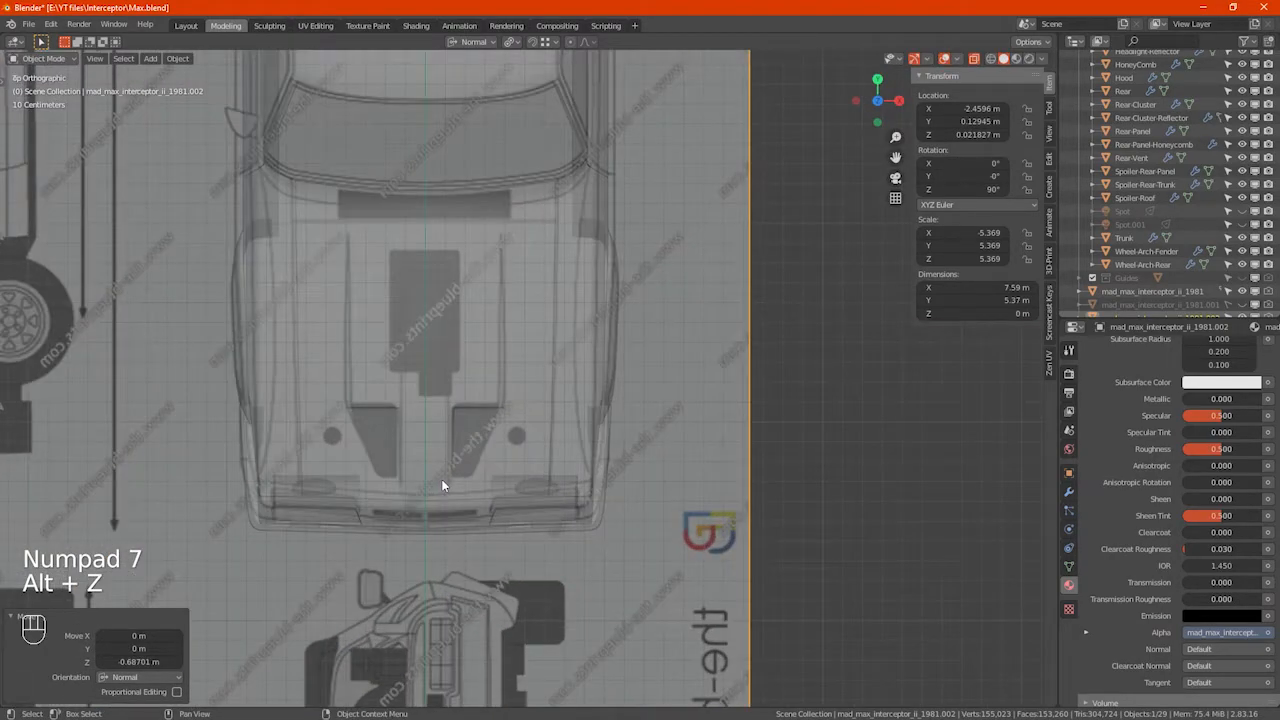
scroll(378, 326, down, 3)
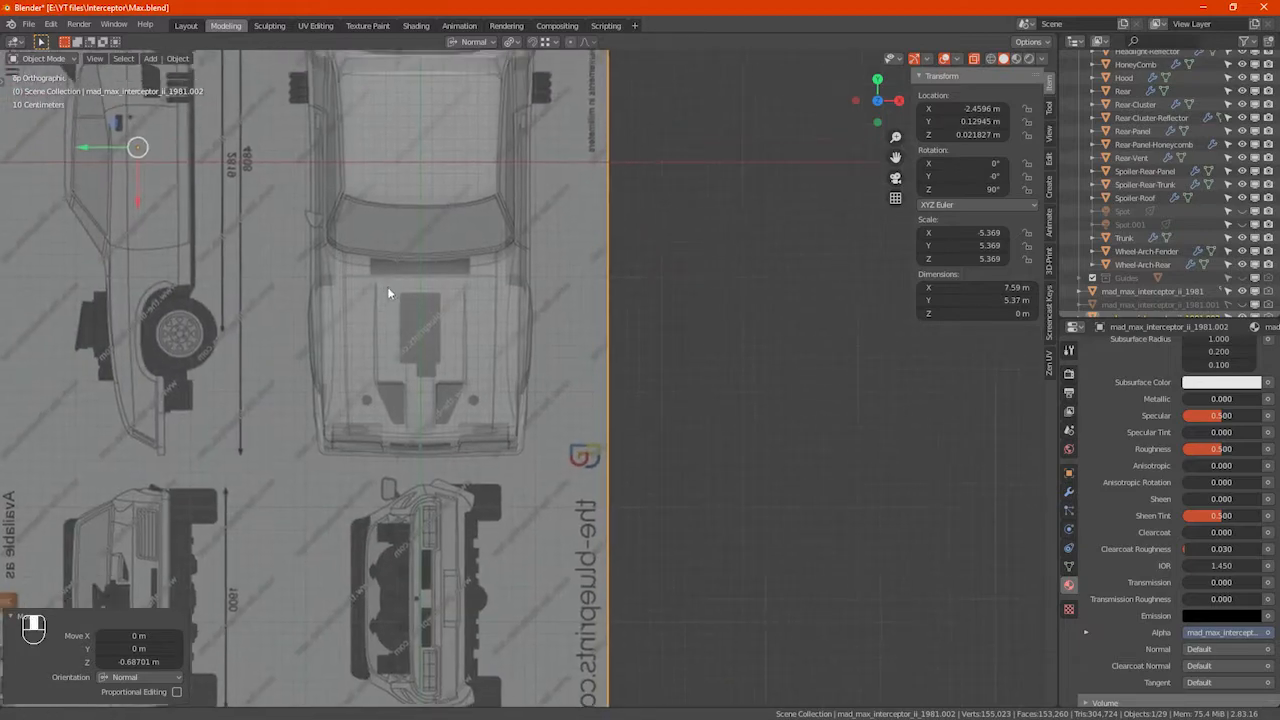
scroll(422, 298, up, 2)
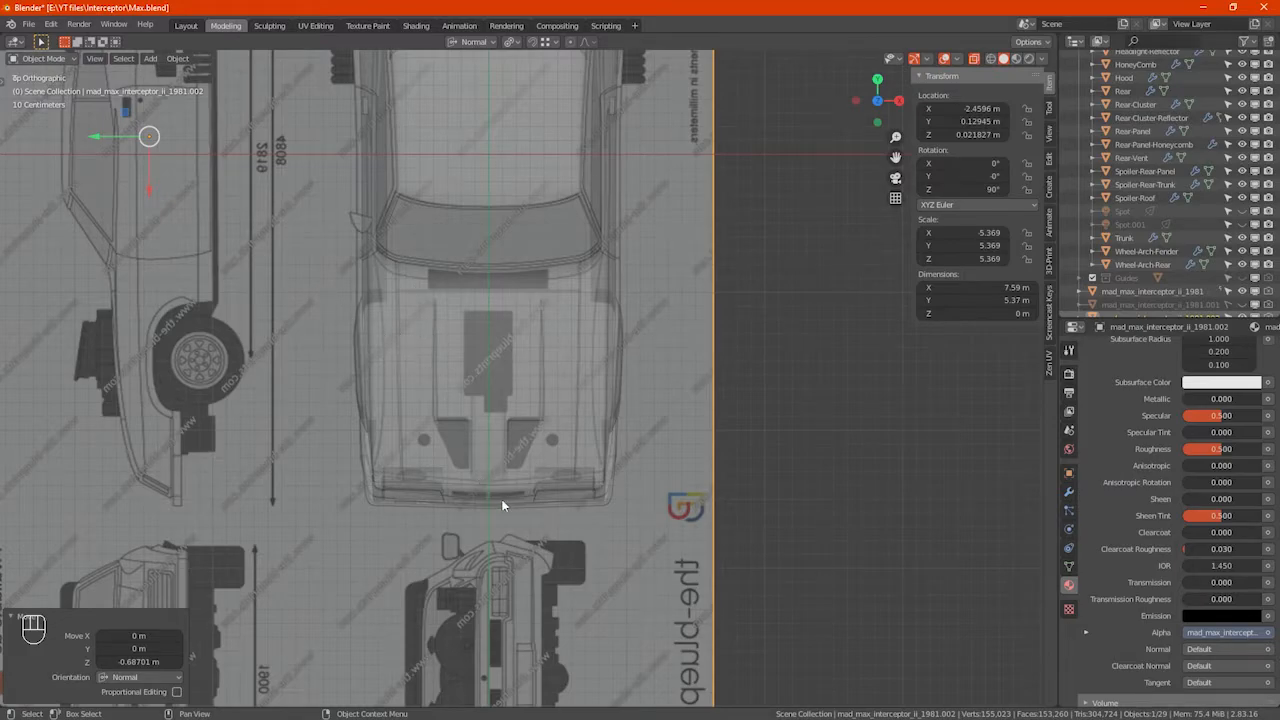
scroll(500, 505, up, 7)
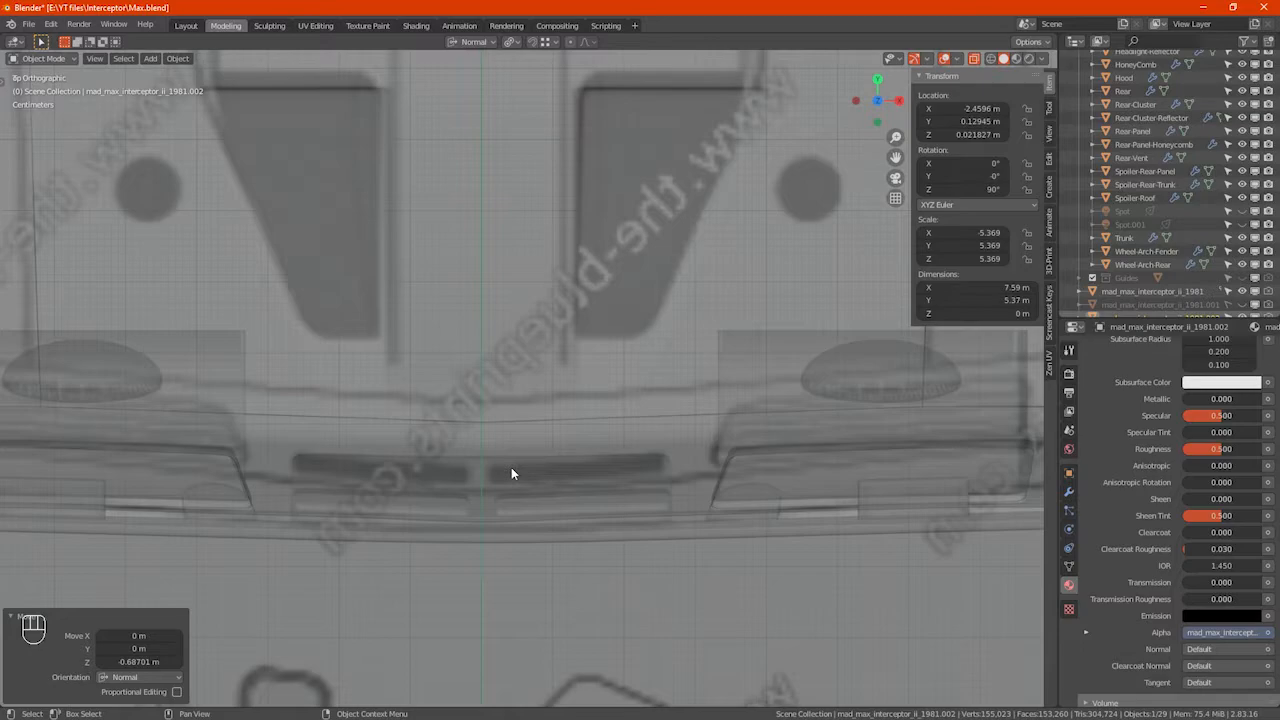
key(g)
key(x)
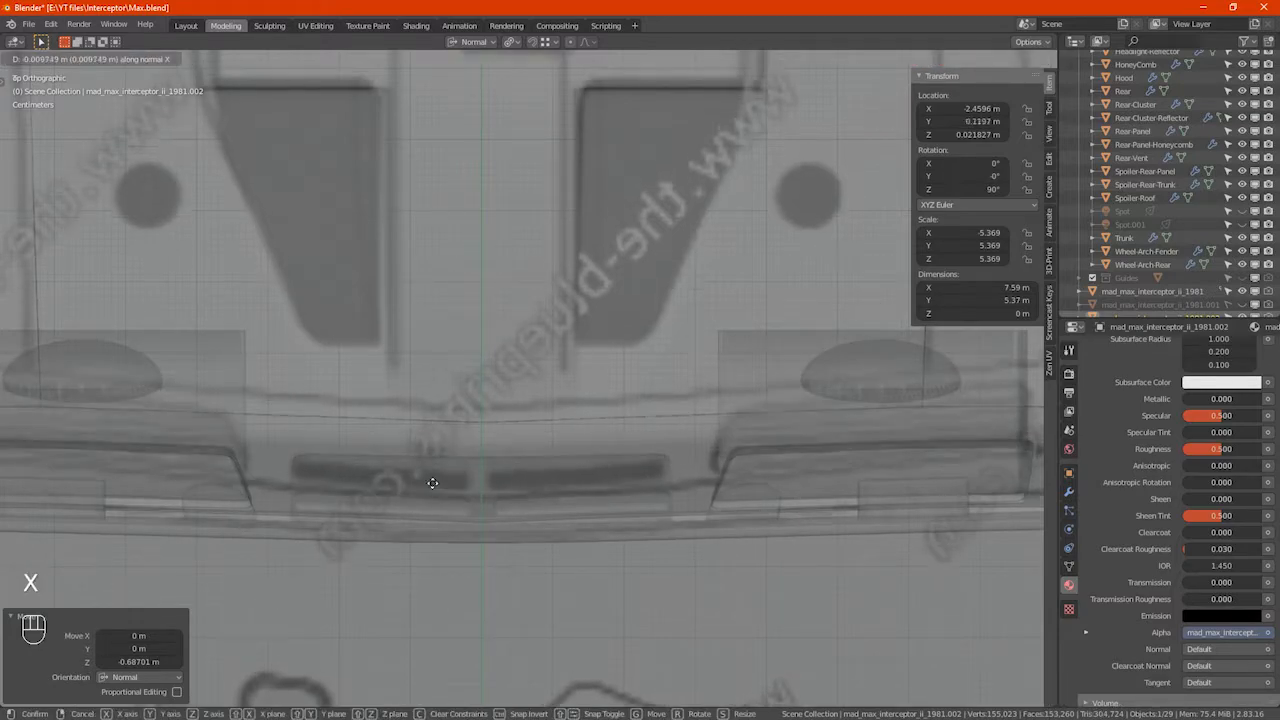
click(646, 446)
scroll(648, 450, down, 8)
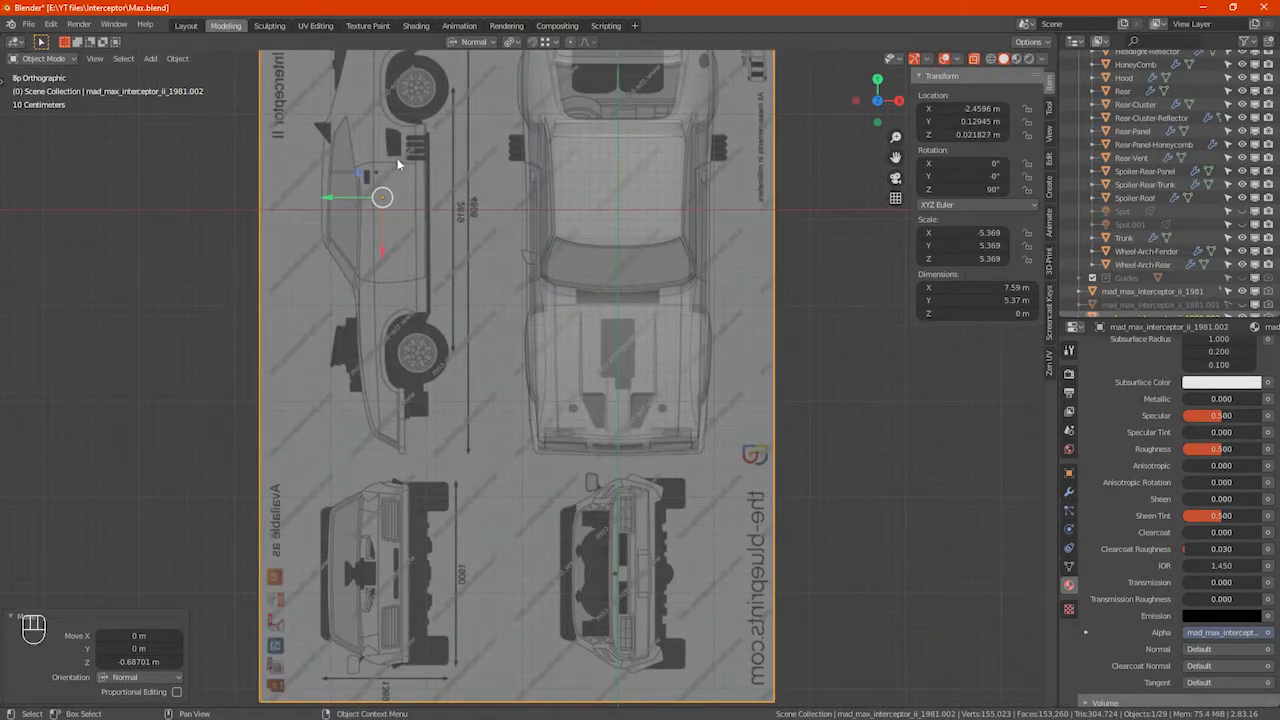
Step: Switch the transform orientation to Global and shift the flat blueprint about 0.001 m along X to centre it on the grille
click(472, 41)
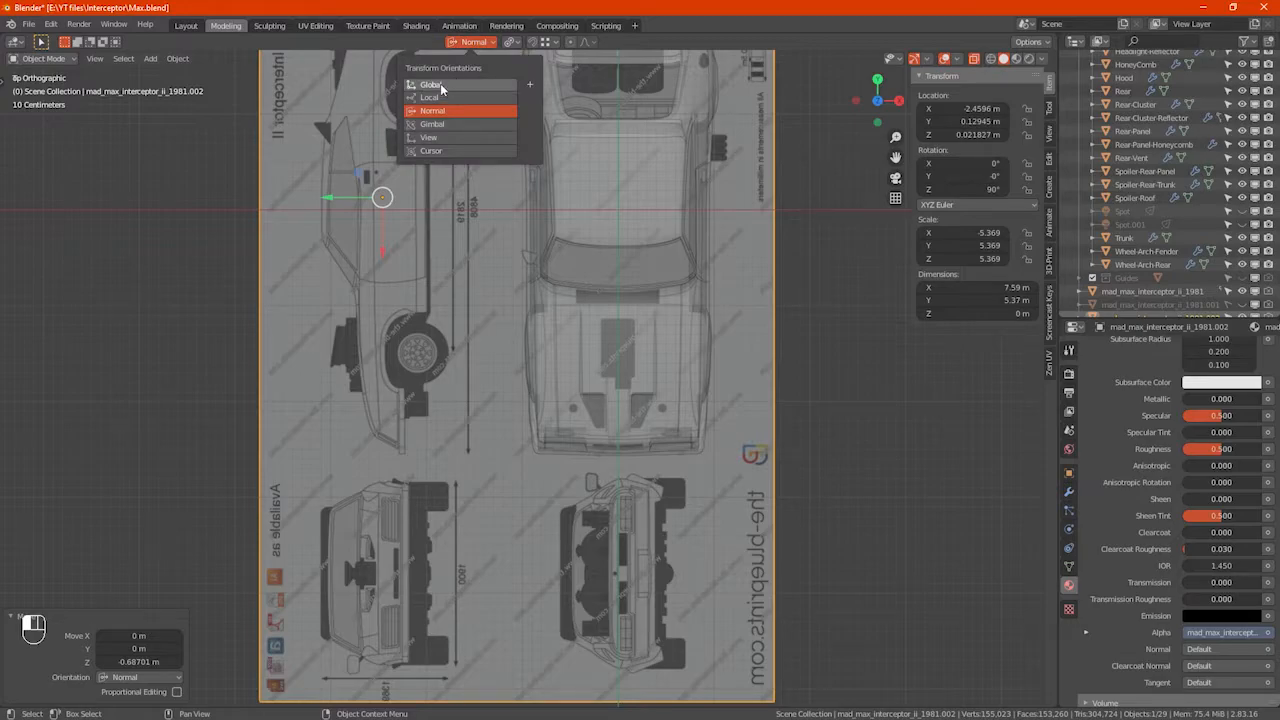
click(449, 88)
scroll(646, 449, up, 10)
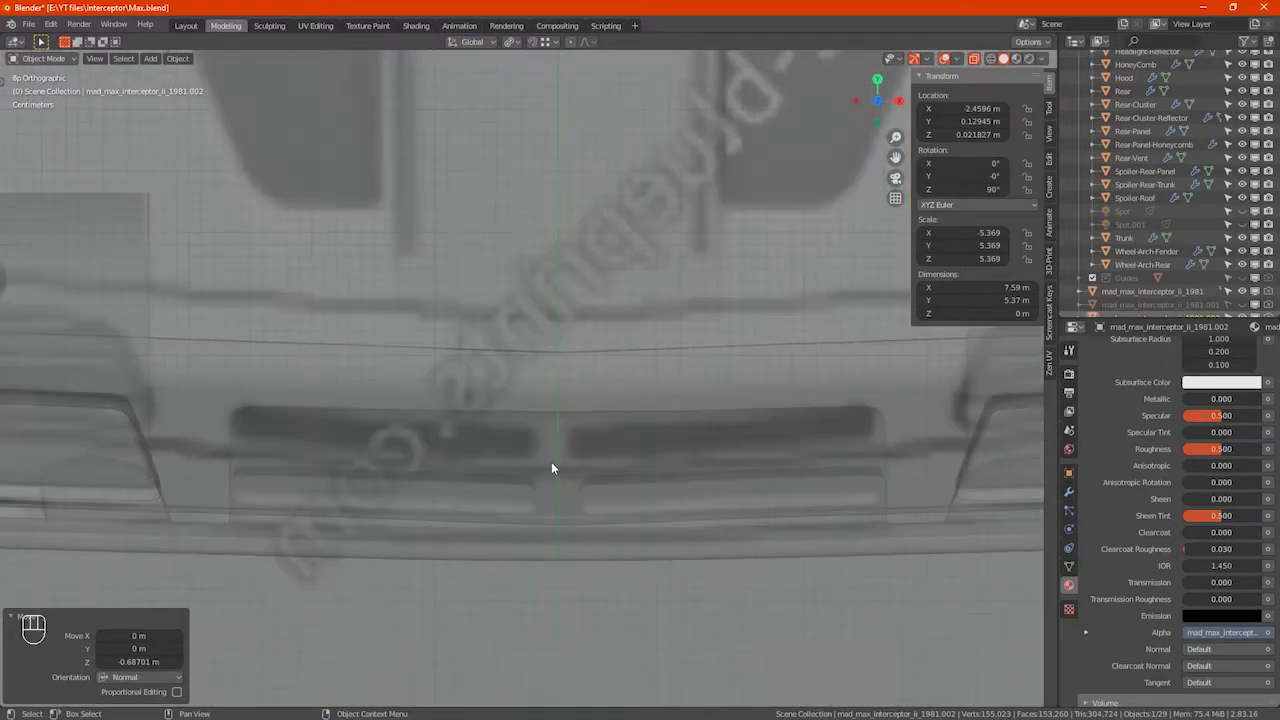
key(g)
key(x)
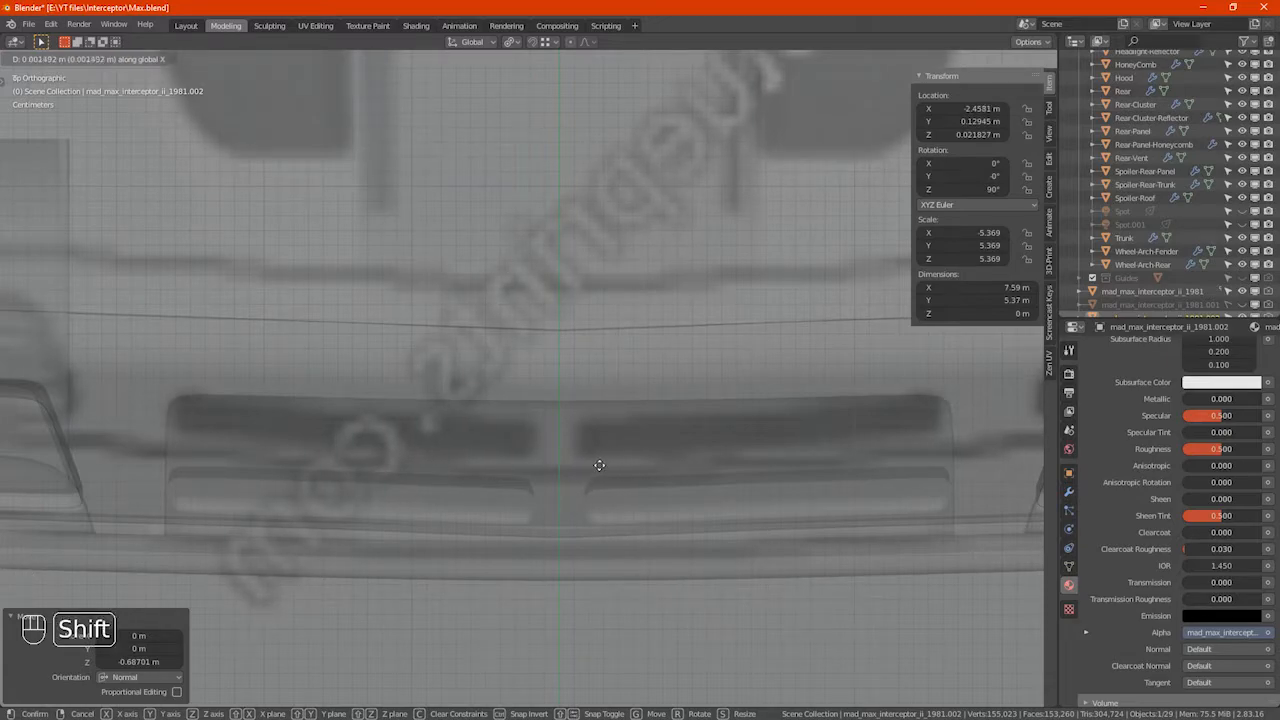
click(590, 465)
Step: Move the flat blueprint about 0.027 m along global Y to match the car's length
scroll(590, 465, down, 5)
scroll(590, 465, down, 3)
shift+middle_drag(590, 332, 500, 402)
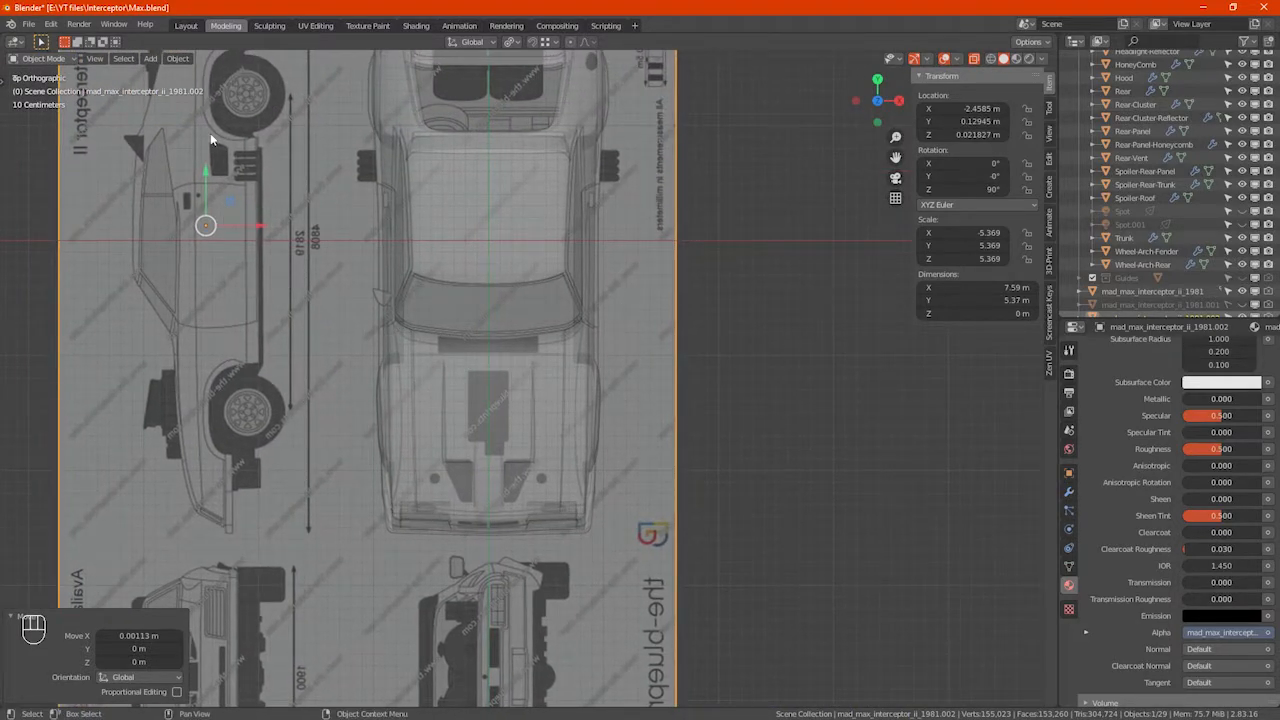
shift+middle_drag(493, 175, 488, 326)
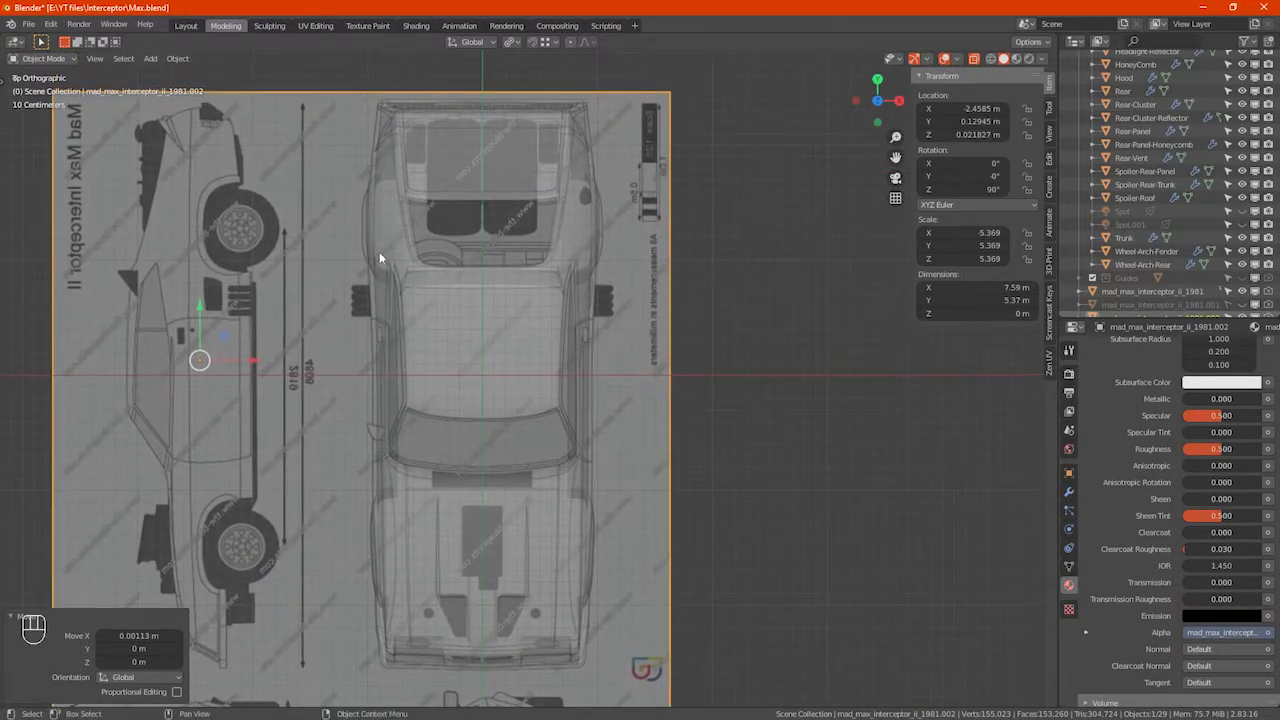
drag(202, 315, 221, 240)
shift+middle_drag(447, 655, 405, 313)
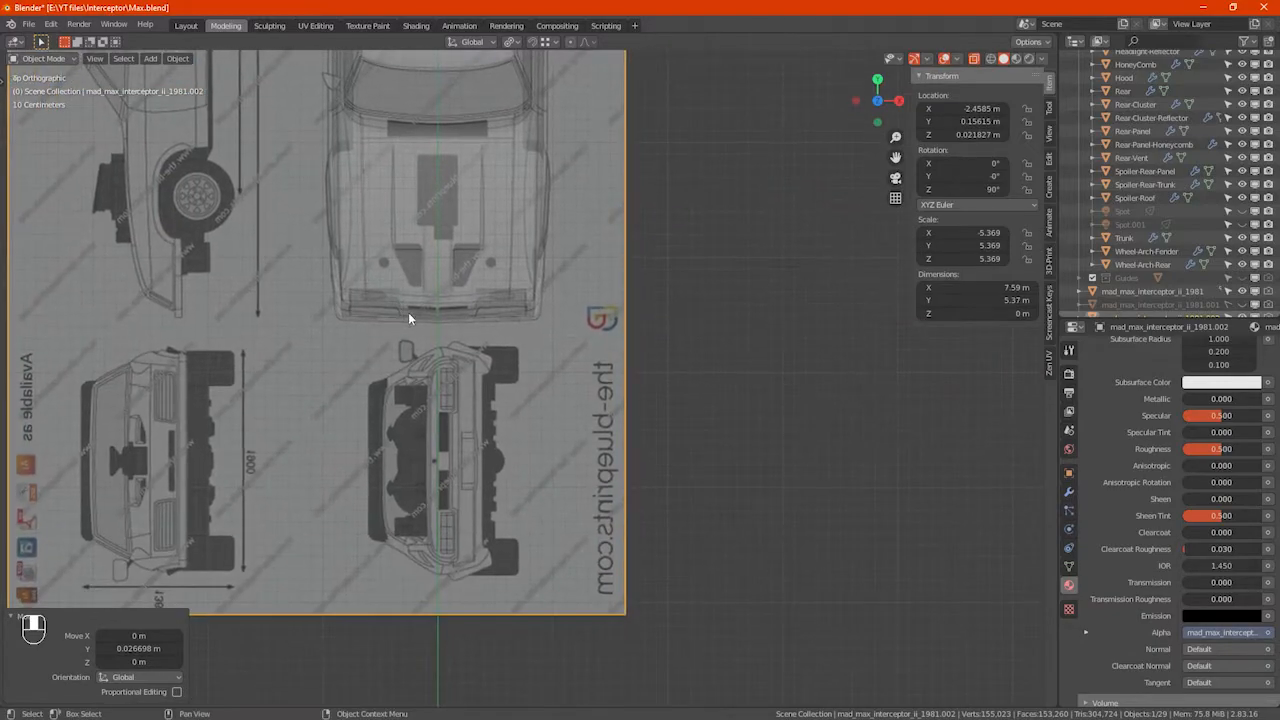
scroll(437, 314, up, 2)
scroll(437, 326, up, 6)
scroll(437, 329, down, 3)
shift+middle_drag(466, 261, 511, 379)
scroll(441, 424, down, 4)
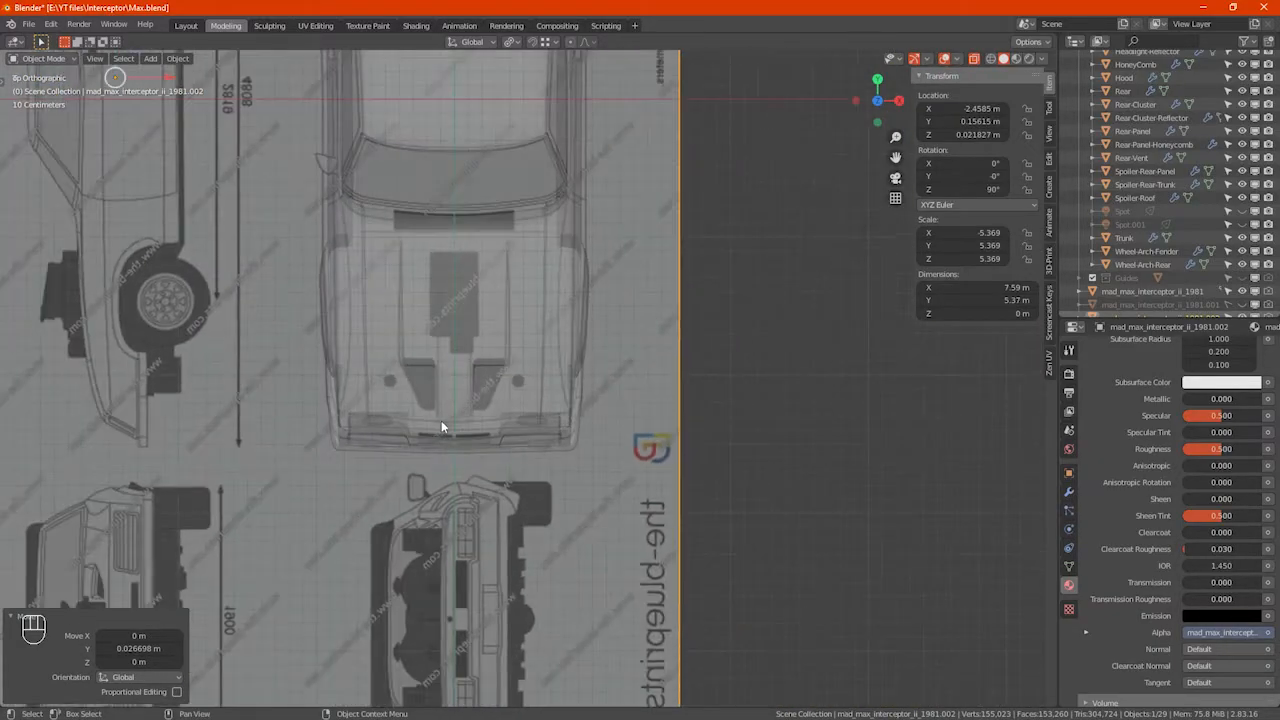
Step: Examine how the flat blueprint's top-view drawing lines up with the car model, from the rear end to the grille
mouse_move(429, 272)
shift+middle_down()
mouse_move(452, 392)
mouse_move(438, 288)
shift+middle_up()
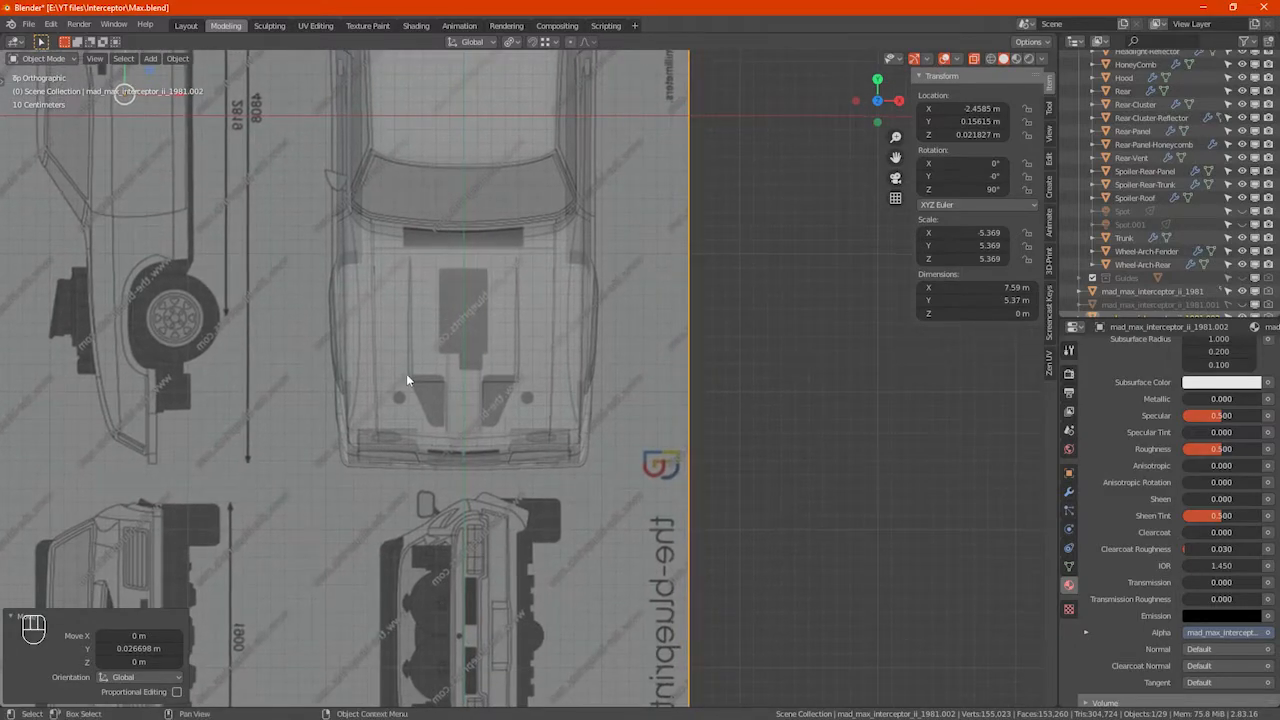
scroll(401, 386, down, 4)
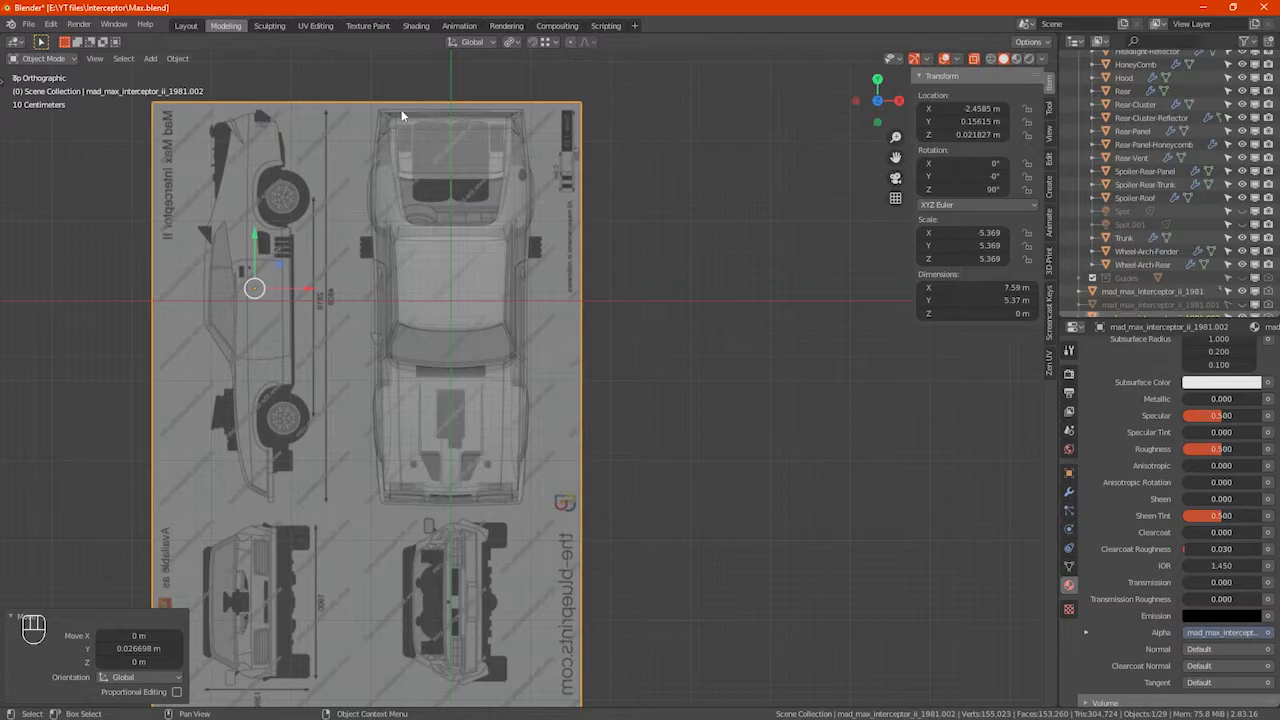
scroll(401, 109, up, 5)
scroll(391, 111, down, 4)
shift+middle_drag(480, 473, 427, 194)
scroll(434, 348, up, 3)
scroll(434, 346, down, 2)
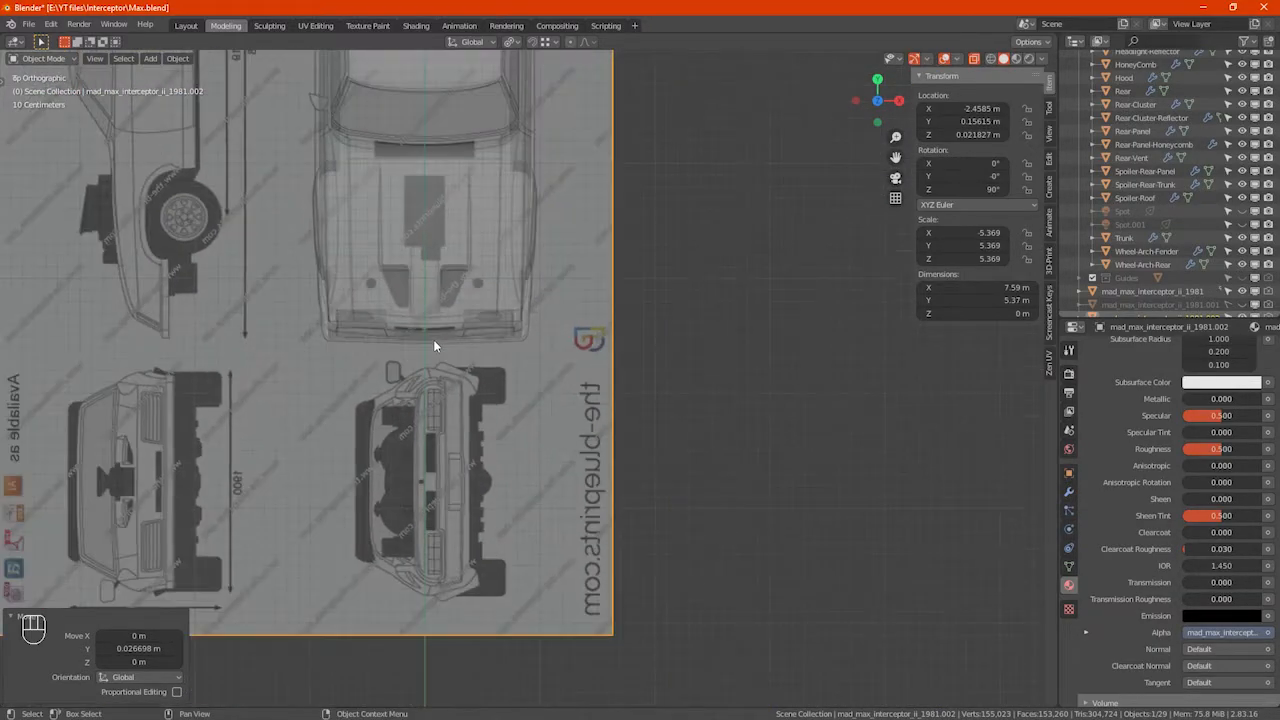
scroll(428, 333, up, 3)
scroll(415, 295, up, 2)
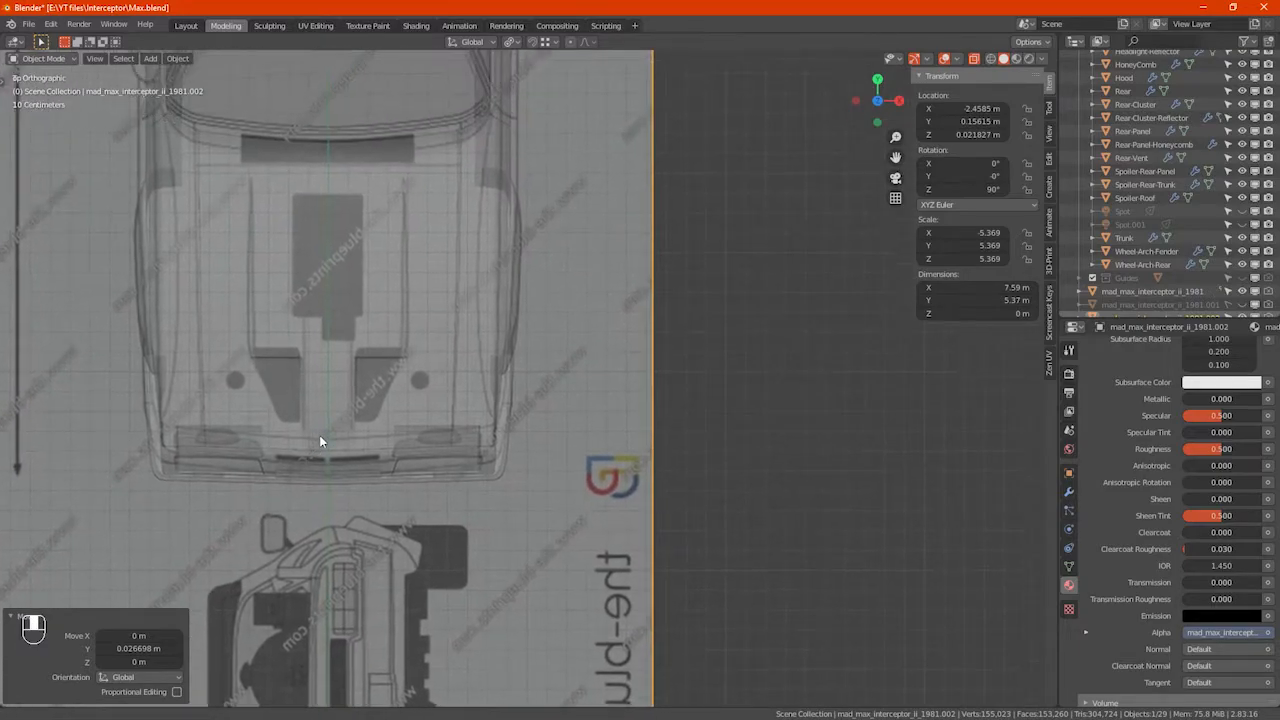
Step: Compare the hood's mesh around the vents and front edge with the blueprint drawing, with and without the wireframe of its edges
click(327, 367)
key(Tab)
scroll(350, 377, up, 5)
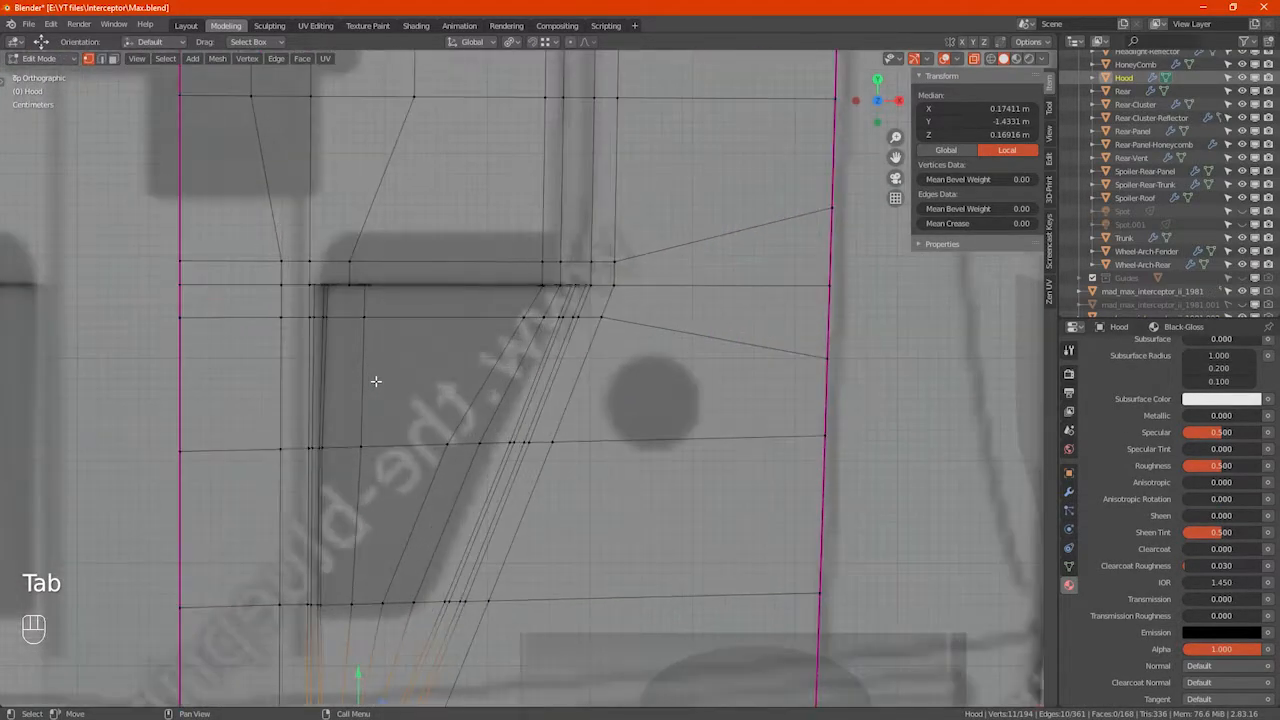
key(Tab)
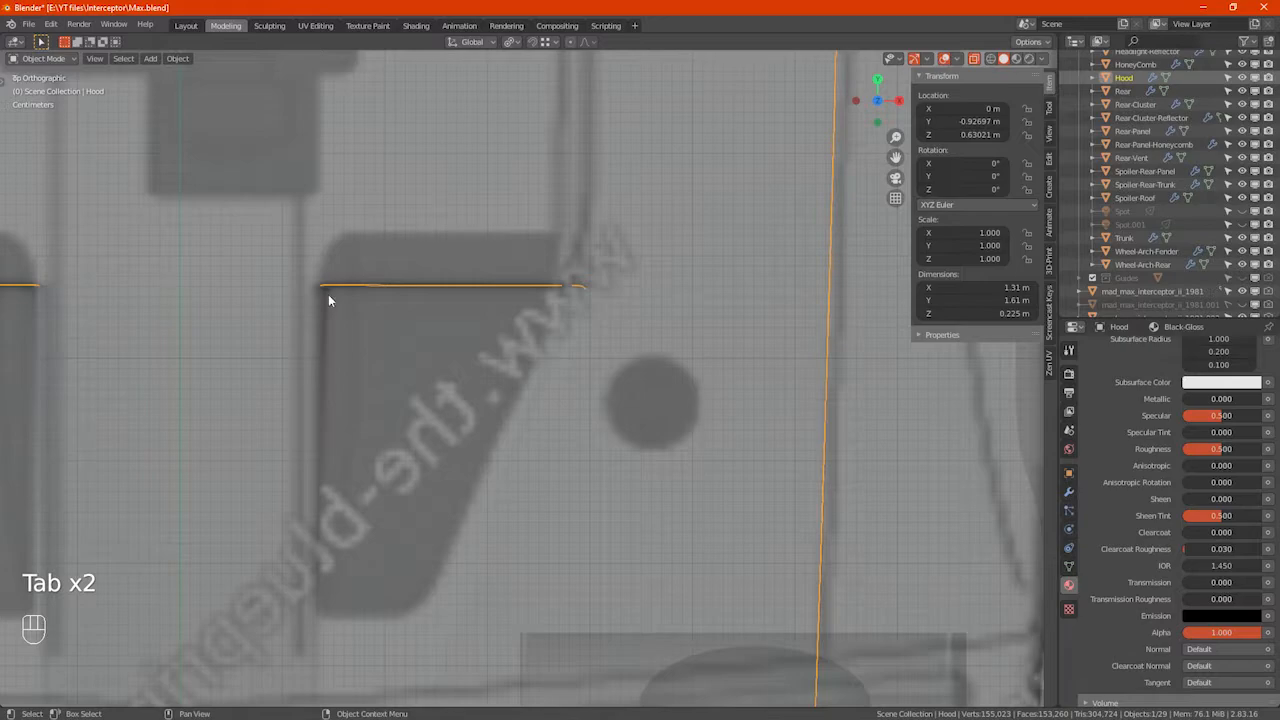
key(Tab)
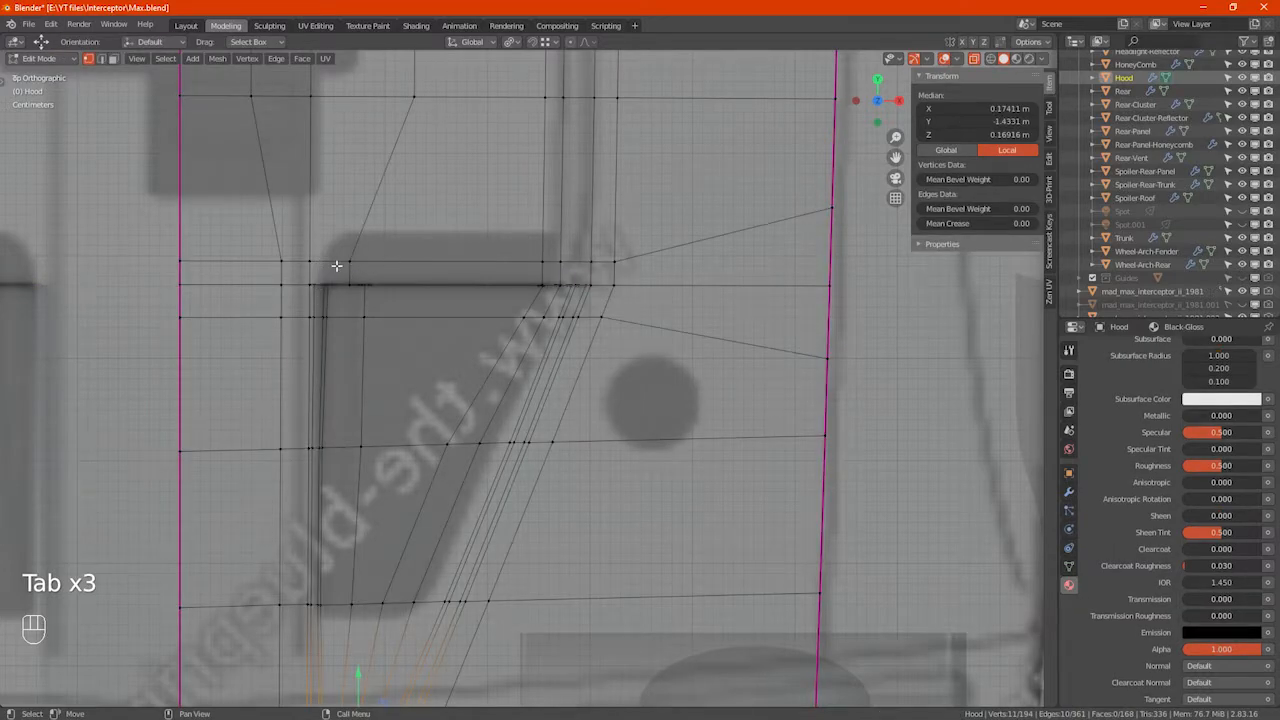
scroll(417, 260, down, 3)
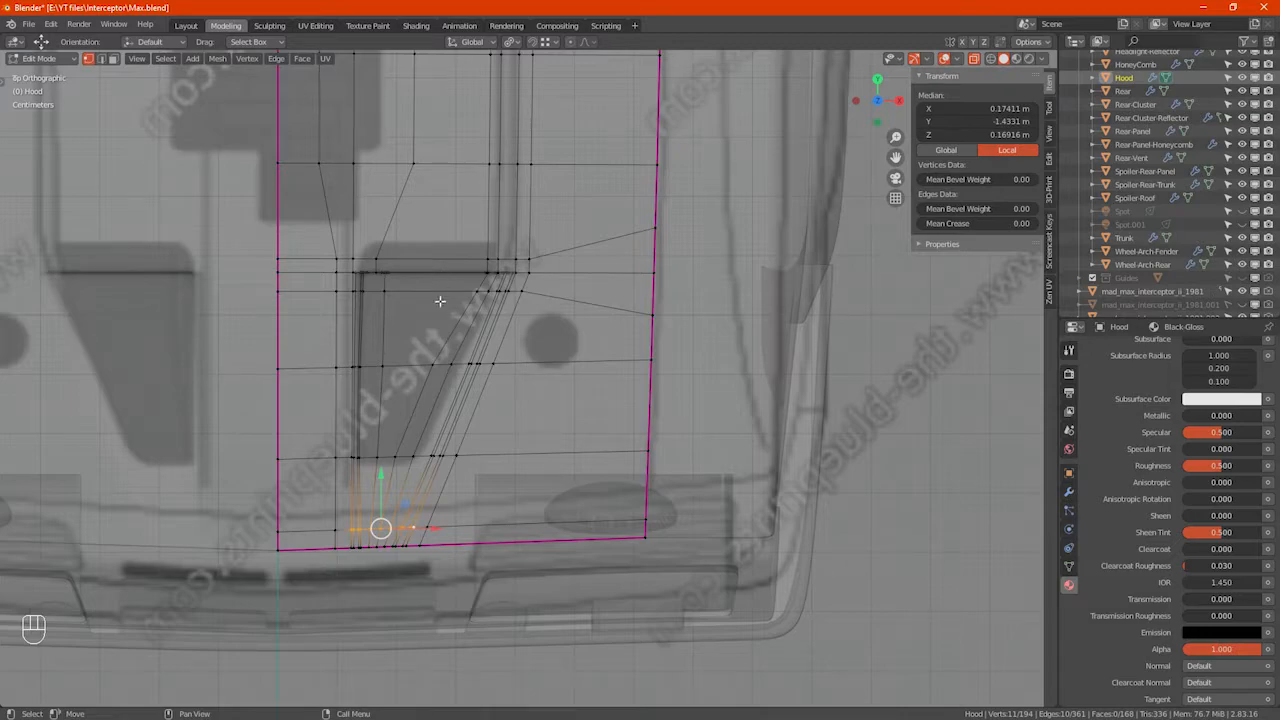
key(Tab)
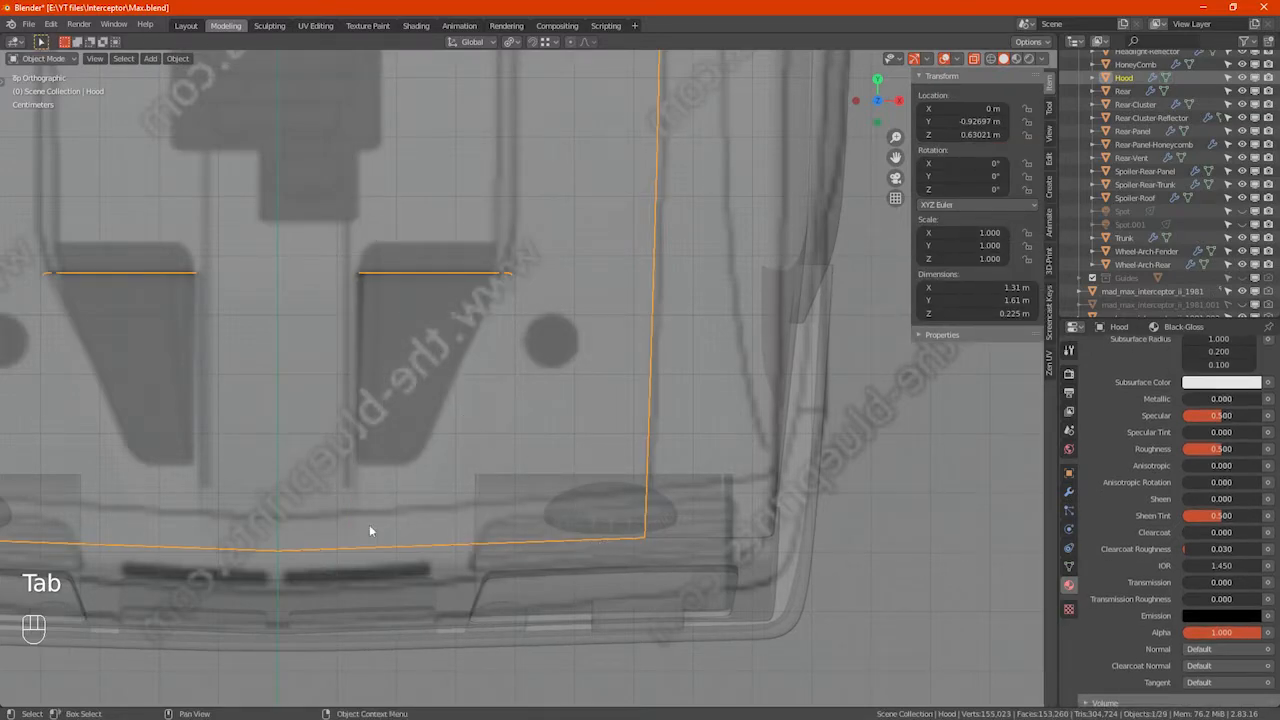
scroll(435, 427, down, 6)
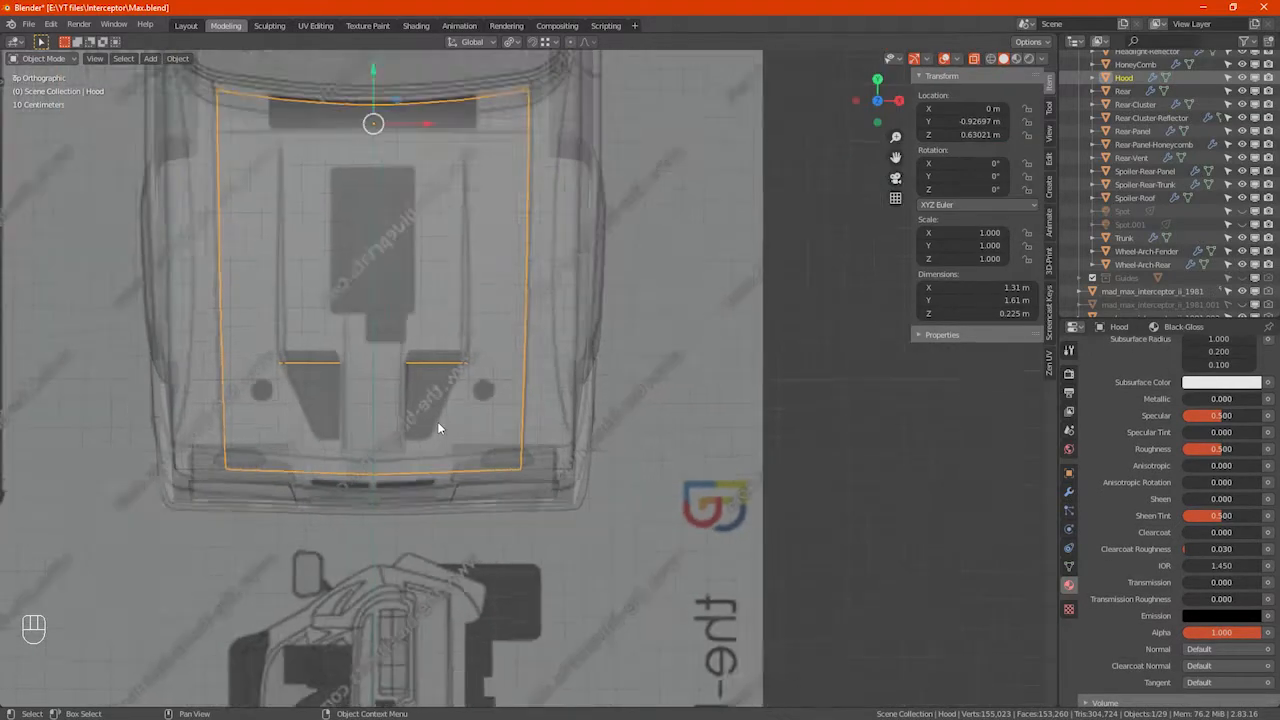
Step: Select the flat blueprint and move it about -0.052 m along global Y
click(165, 233)
scroll(180, 200, down, 3)
shift+middle_drag(186, 169, 223, 223)
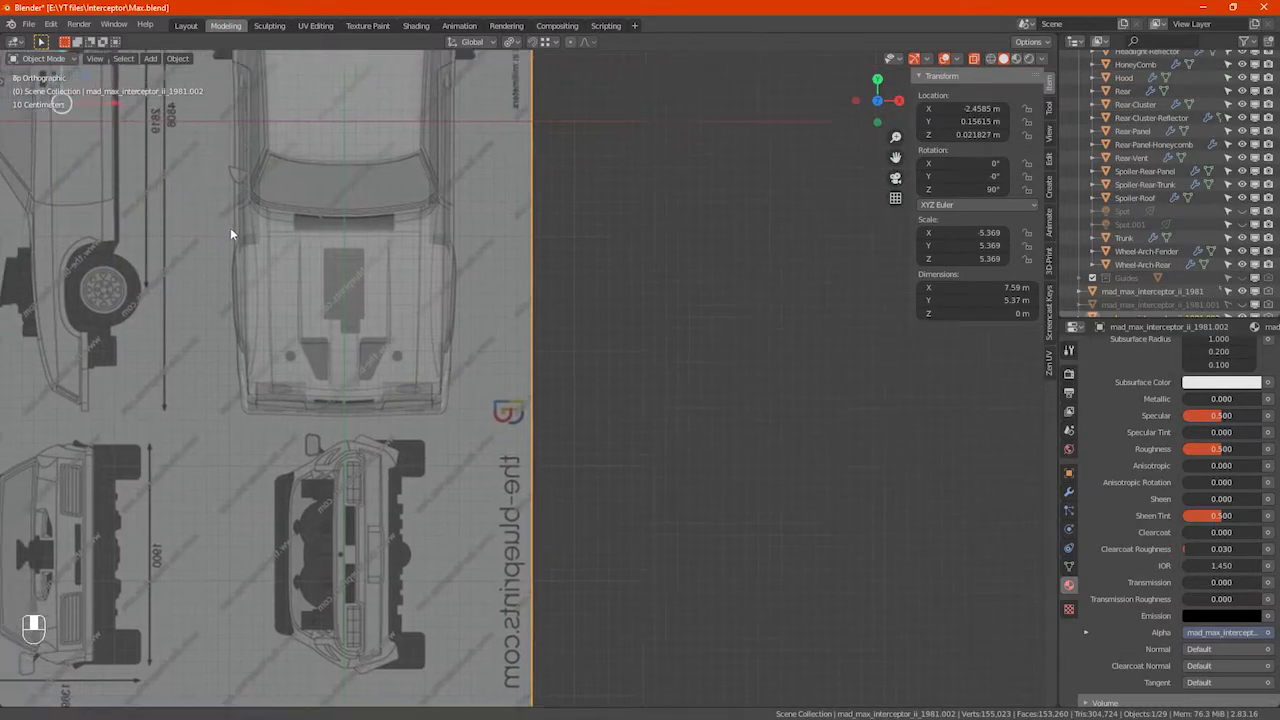
scroll(194, 163, down, 2)
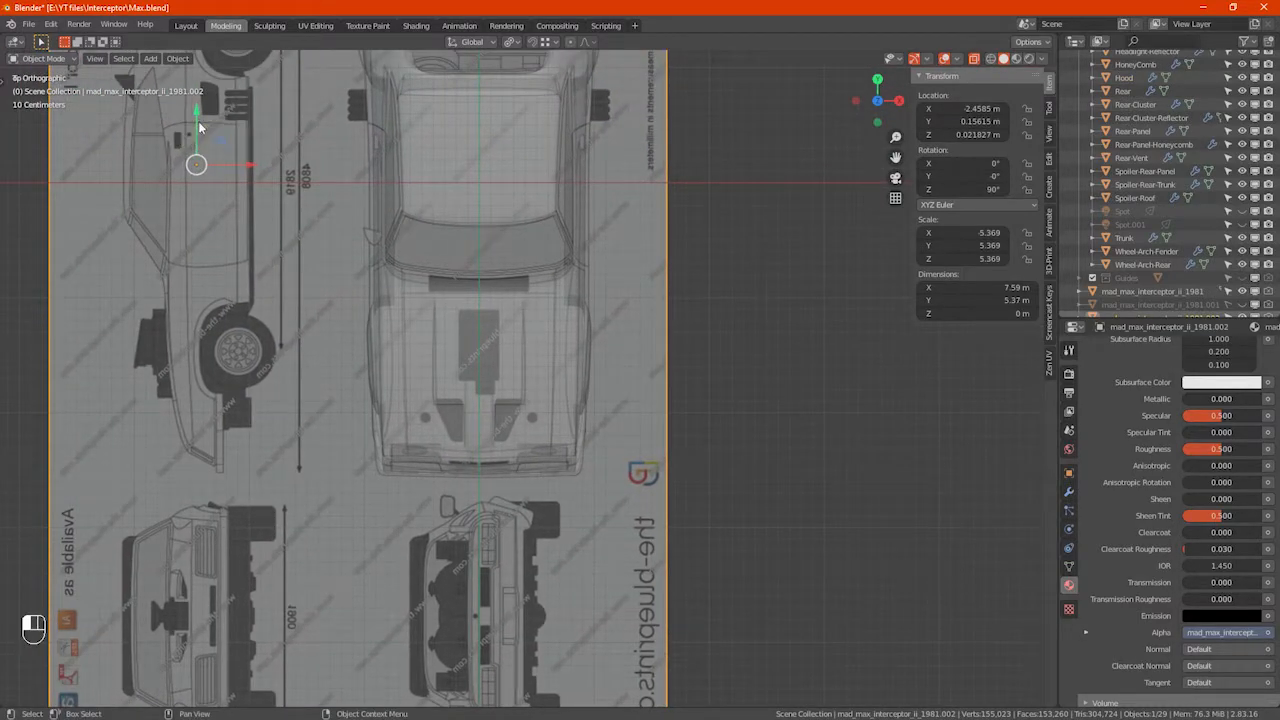
key(g)
key(y)
key(shift)
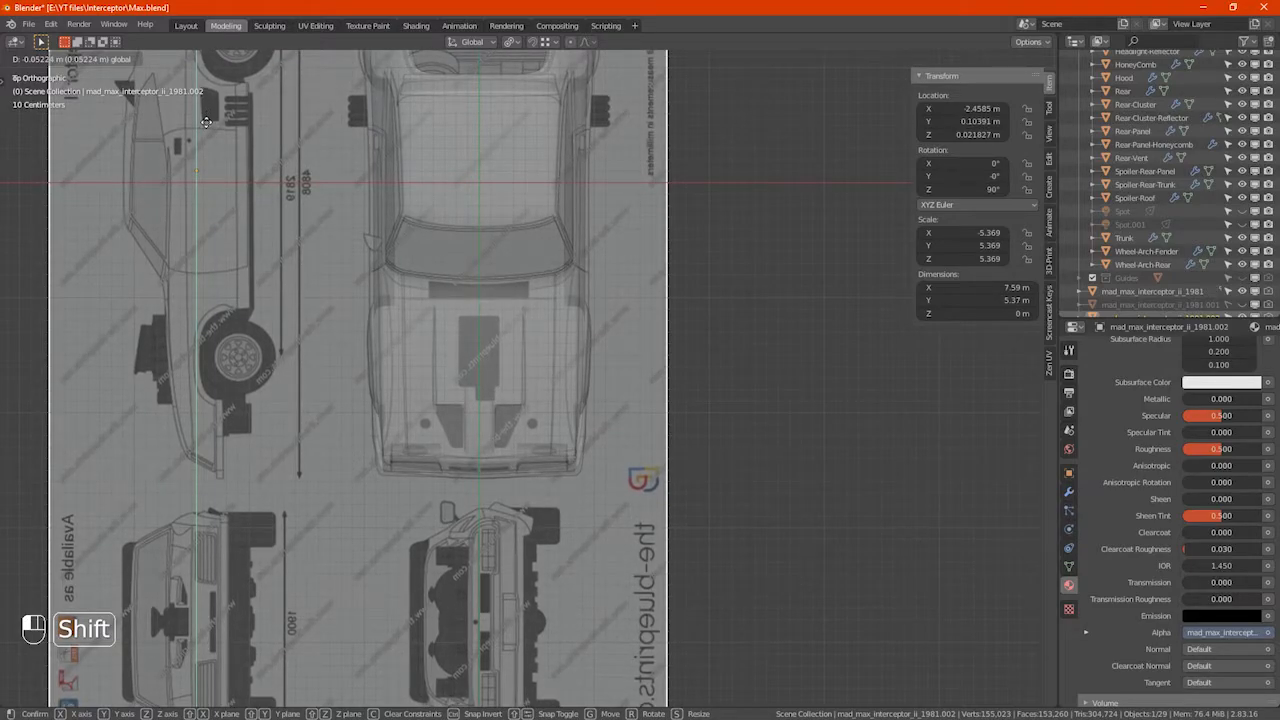
click(200, 120)
Step: Fine-tune the flat blueprint's position by about -0.0035 m along global Y at the car's front end
scroll(514, 465, up, 5)
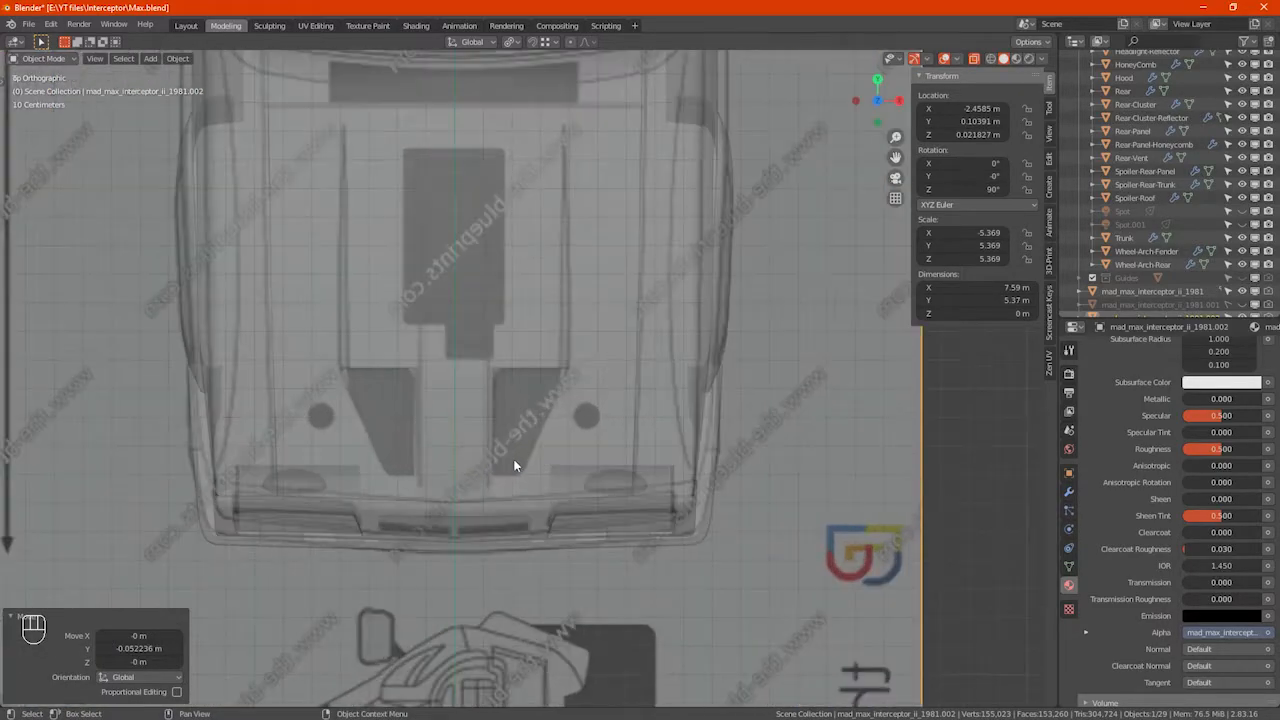
shift+middle_drag(514, 474, 506, 297)
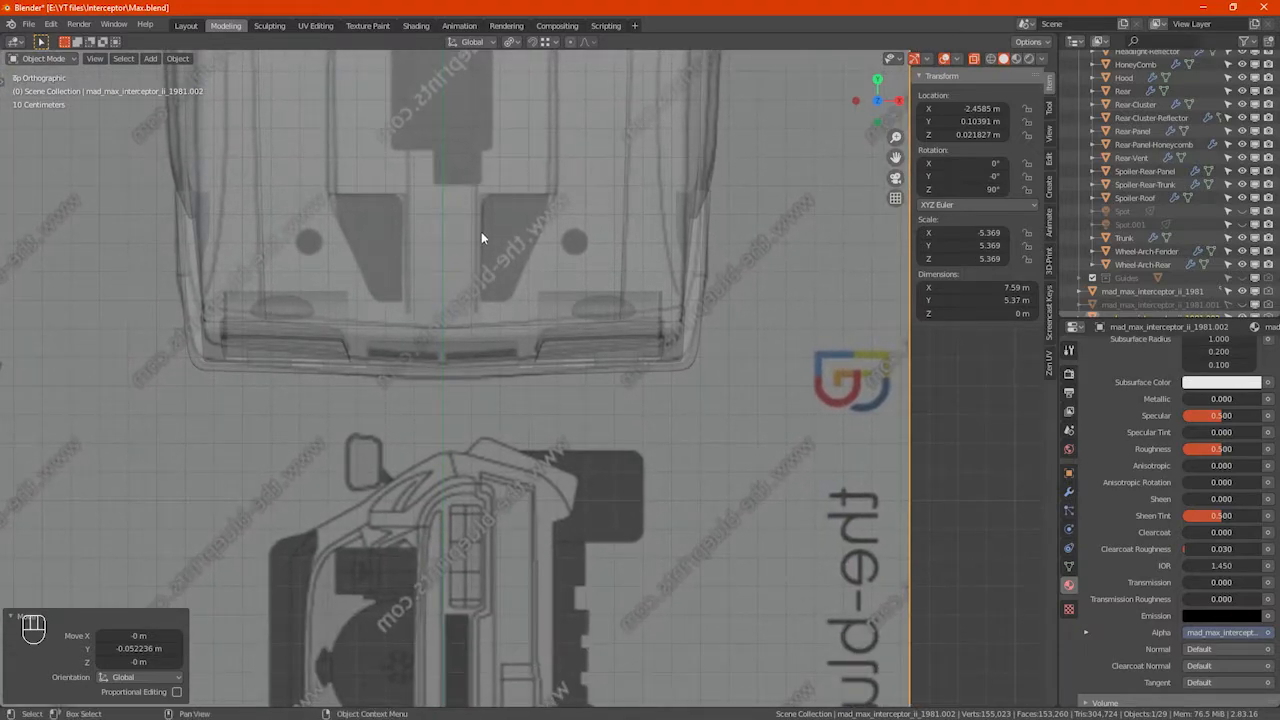
key(g)
key(y)
key(shift)
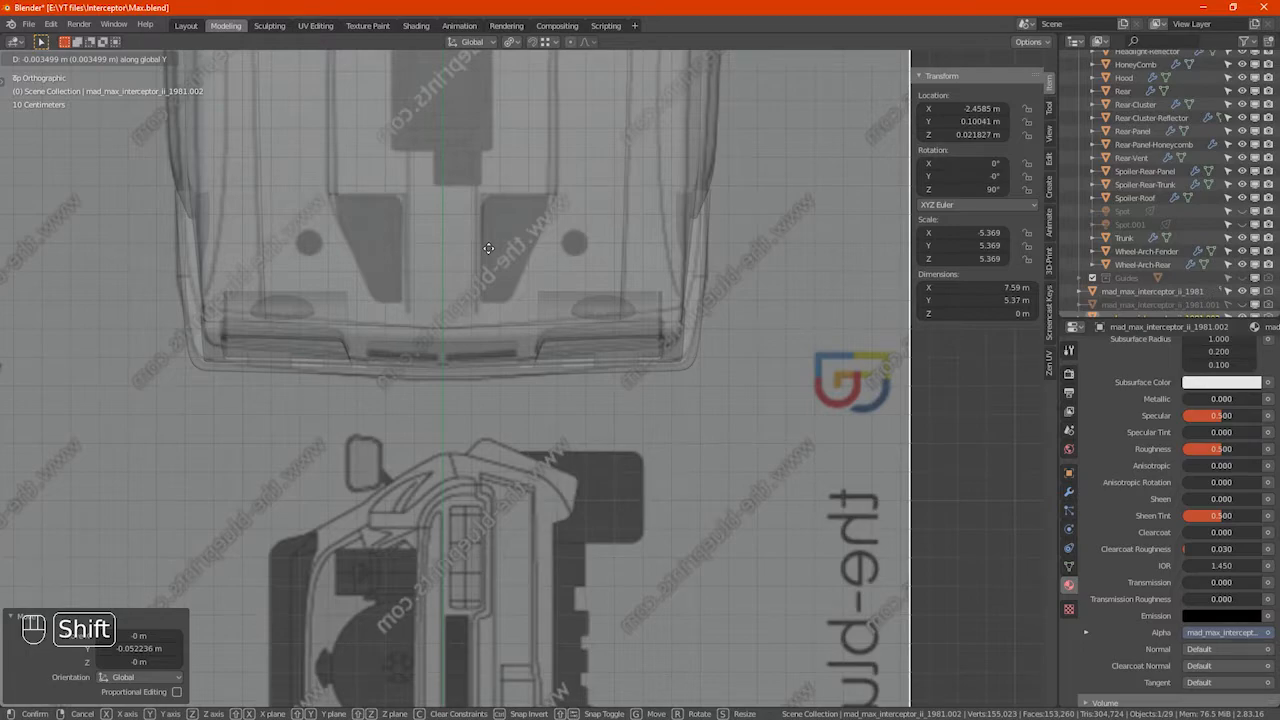
click(488, 248)
Step: Open the hood for mesh editing and examine its vent and centre-ridge edge loops against the blueprint drawing
shift+middle_drag(482, 241, 288, 405)
click(247, 369)
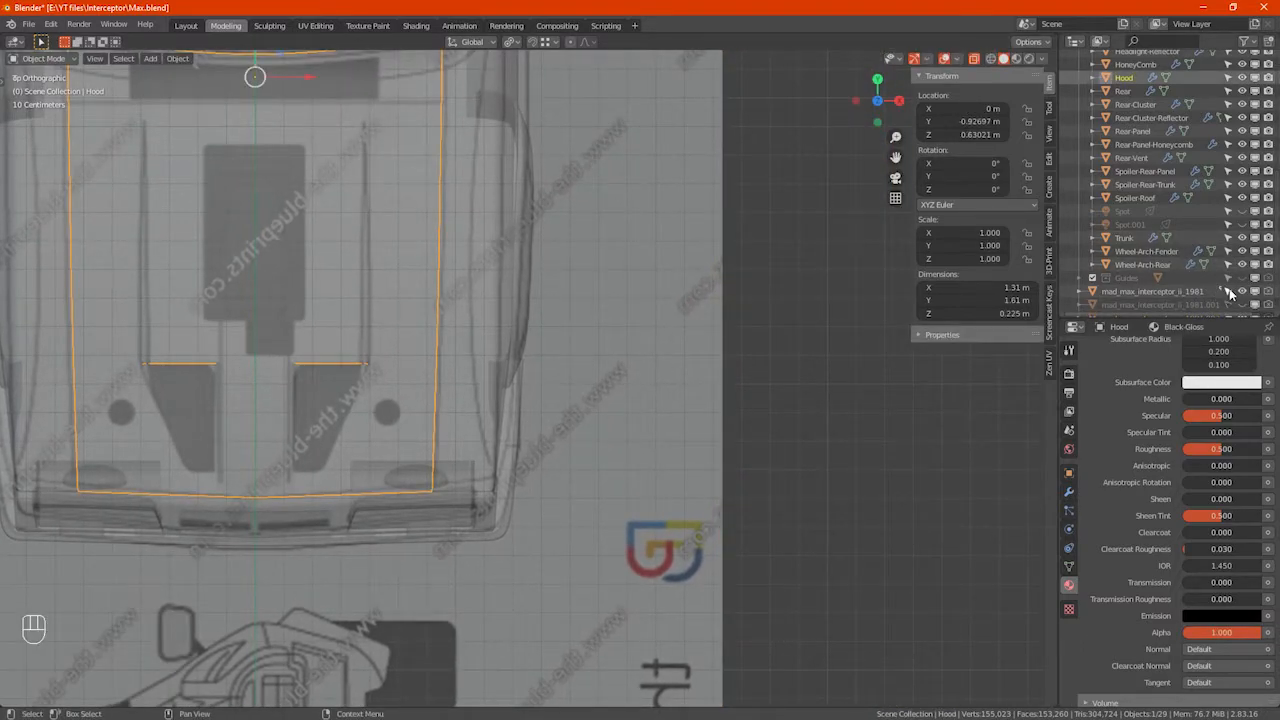
scroll(1230, 283, down, 1)
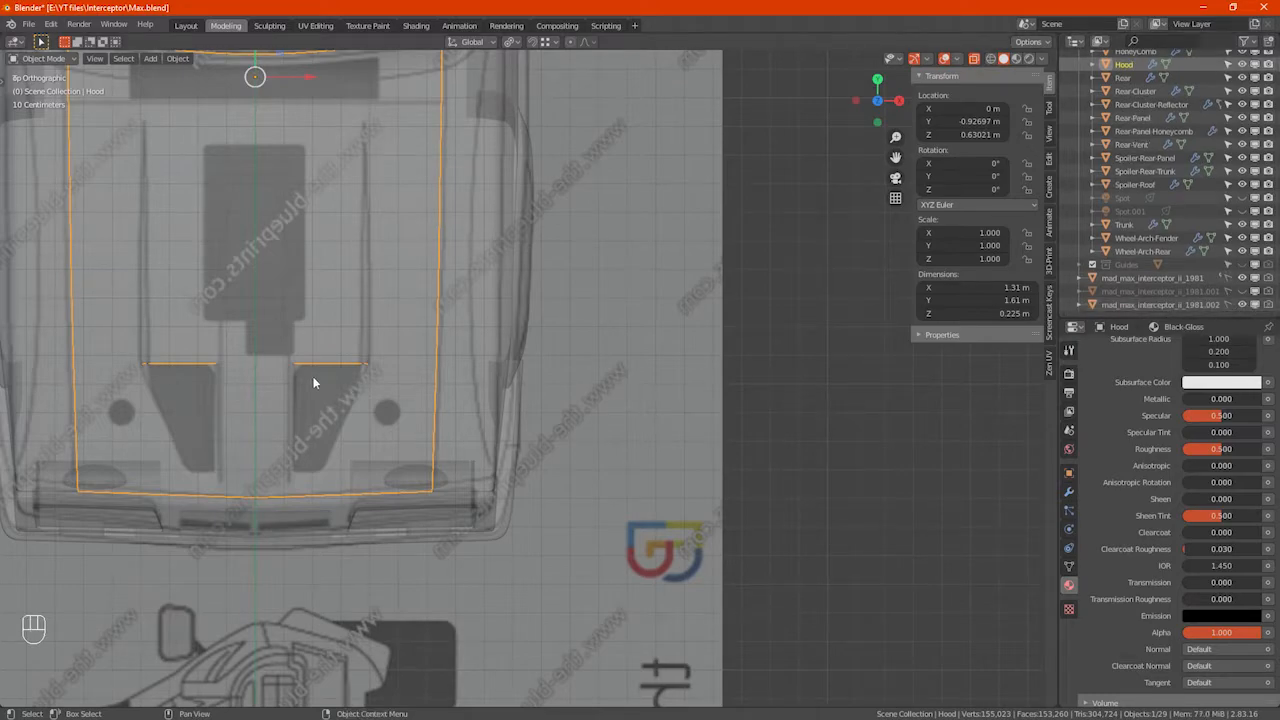
key(Tab)
scroll(295, 430, up, 5)
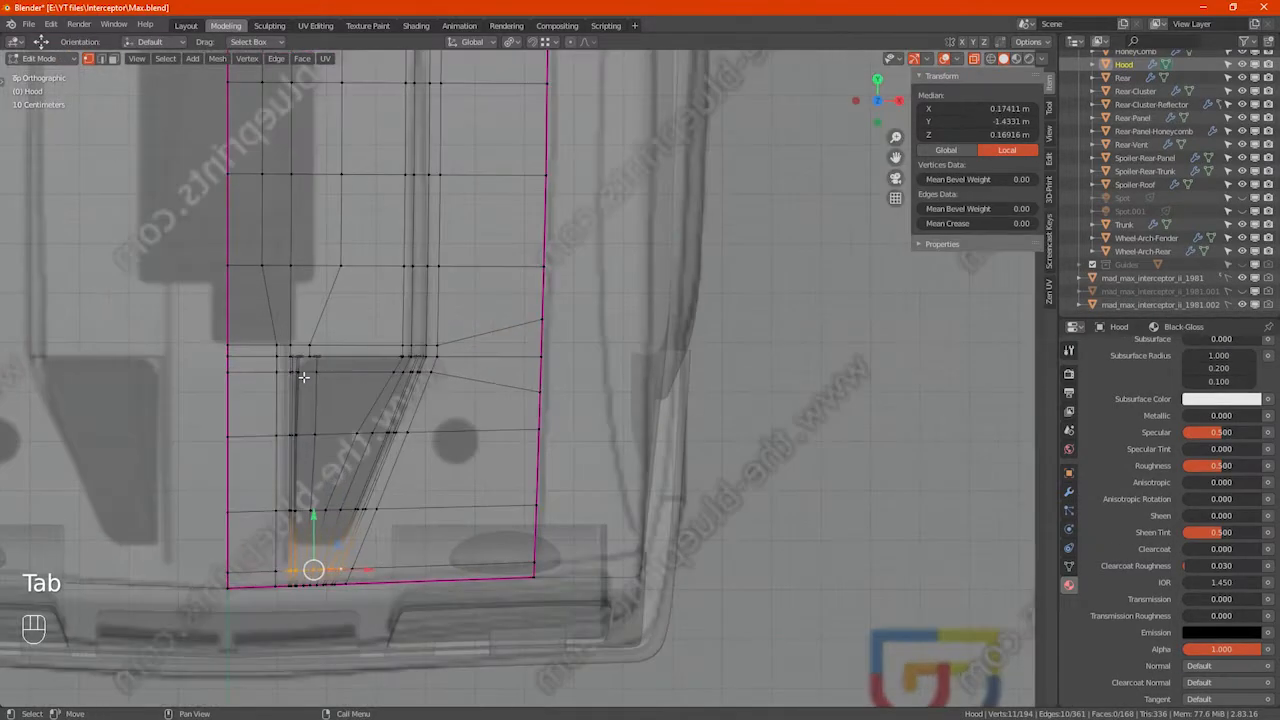
scroll(303, 376, down, 4)
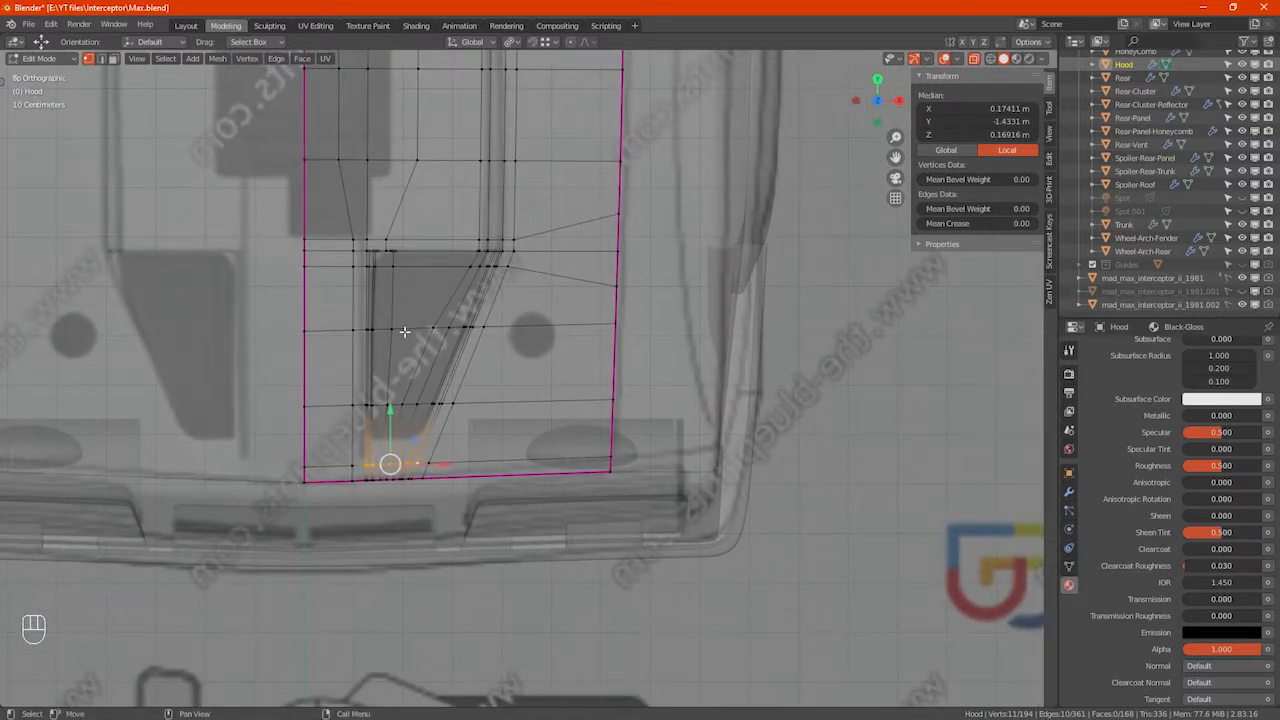
scroll(376, 232, up, 3)
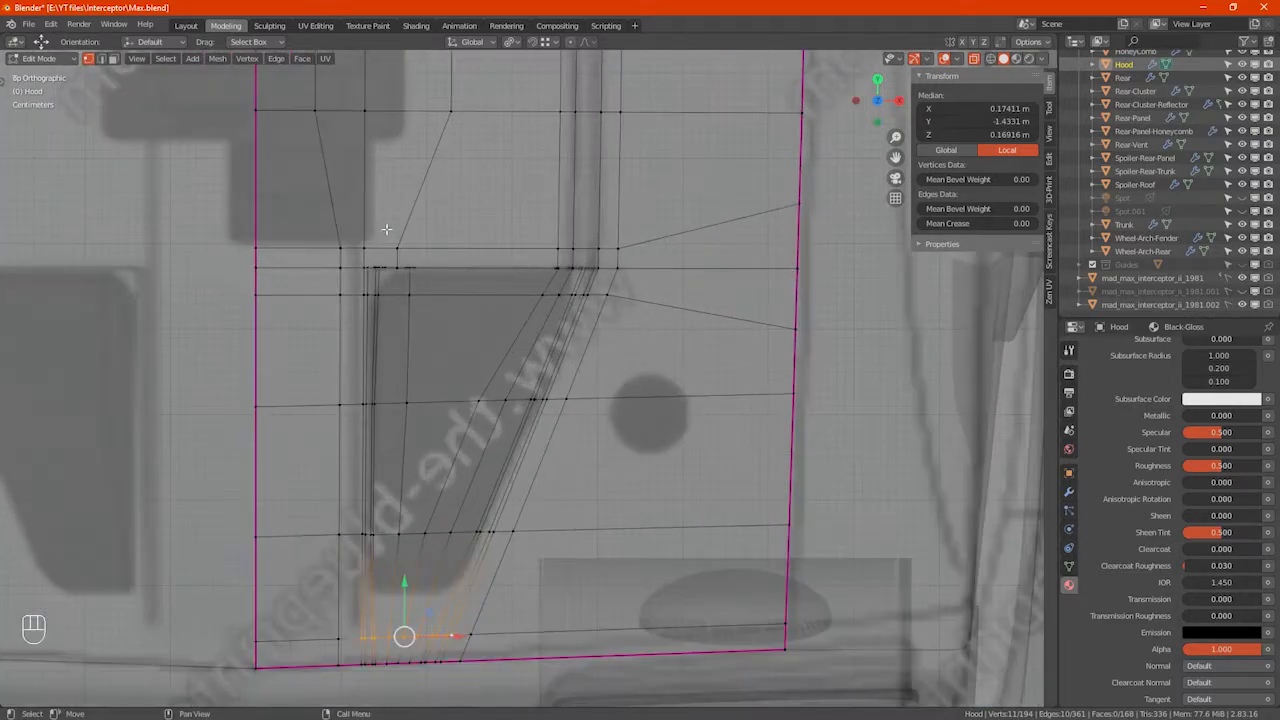
shift+middle_drag(388, 230, 403, 397)
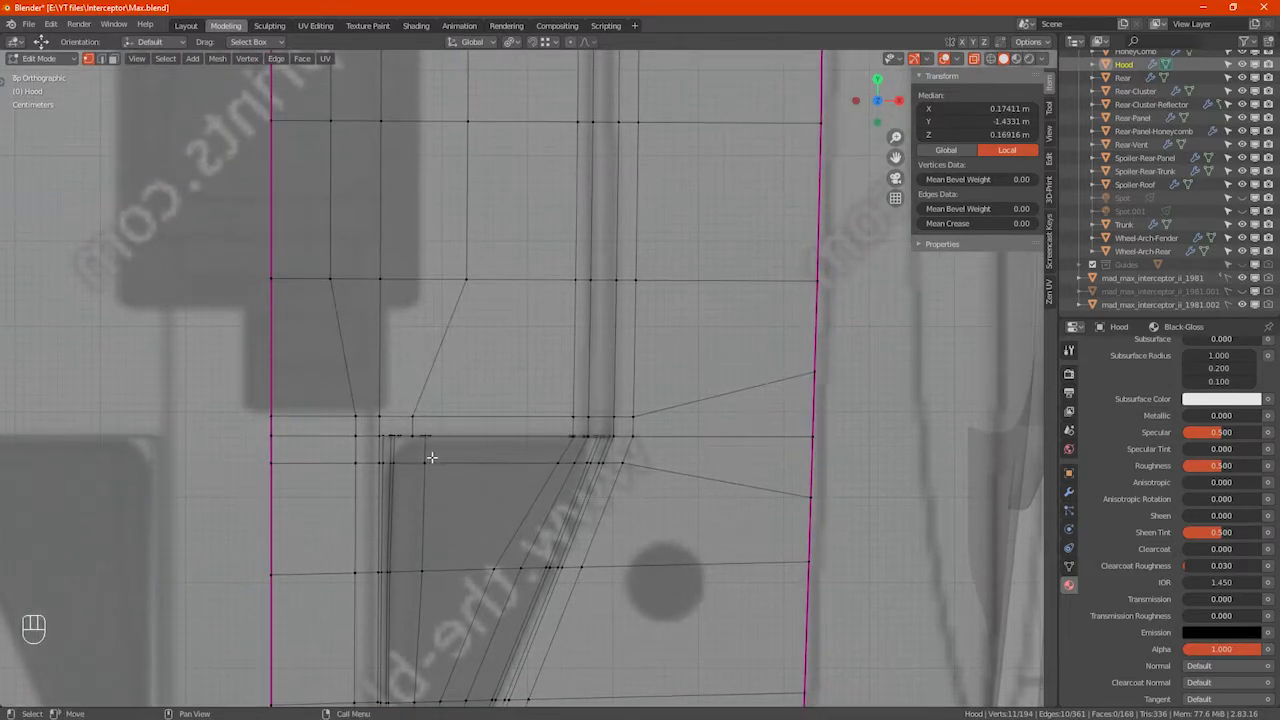
shift+middle_drag(433, 543, 431, 343)
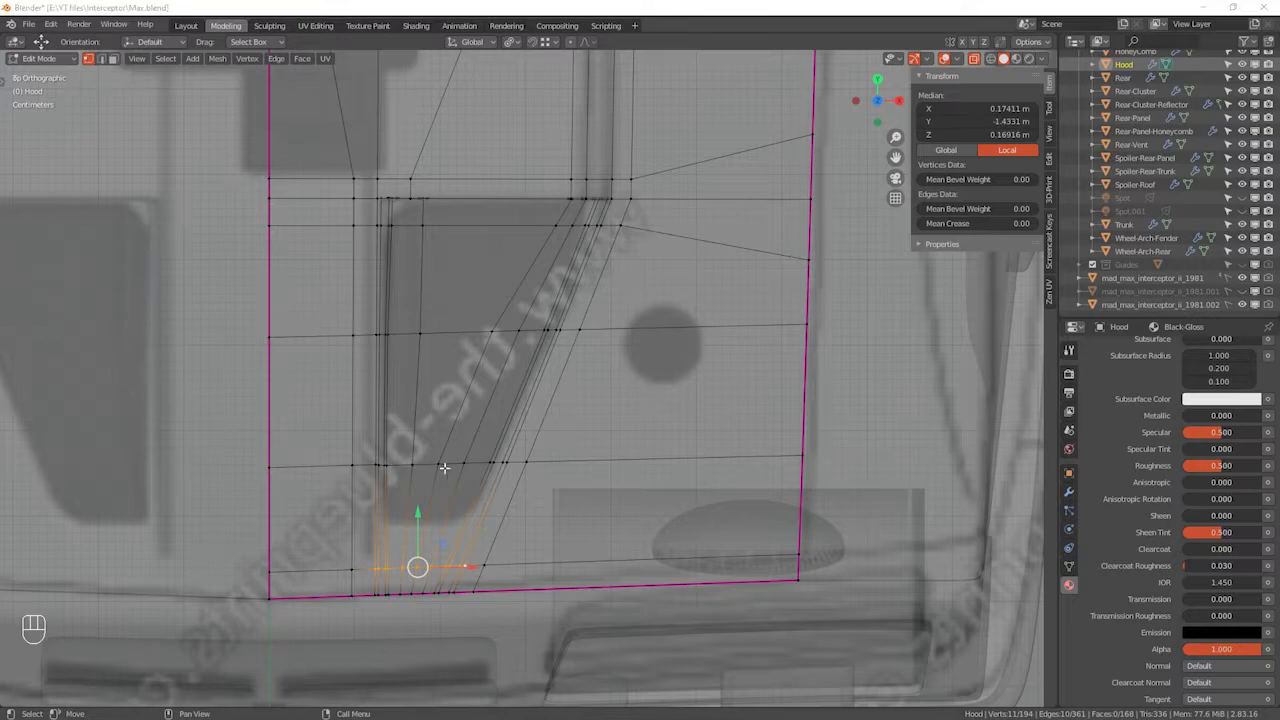
middle_drag(536, 341, 546, 389)
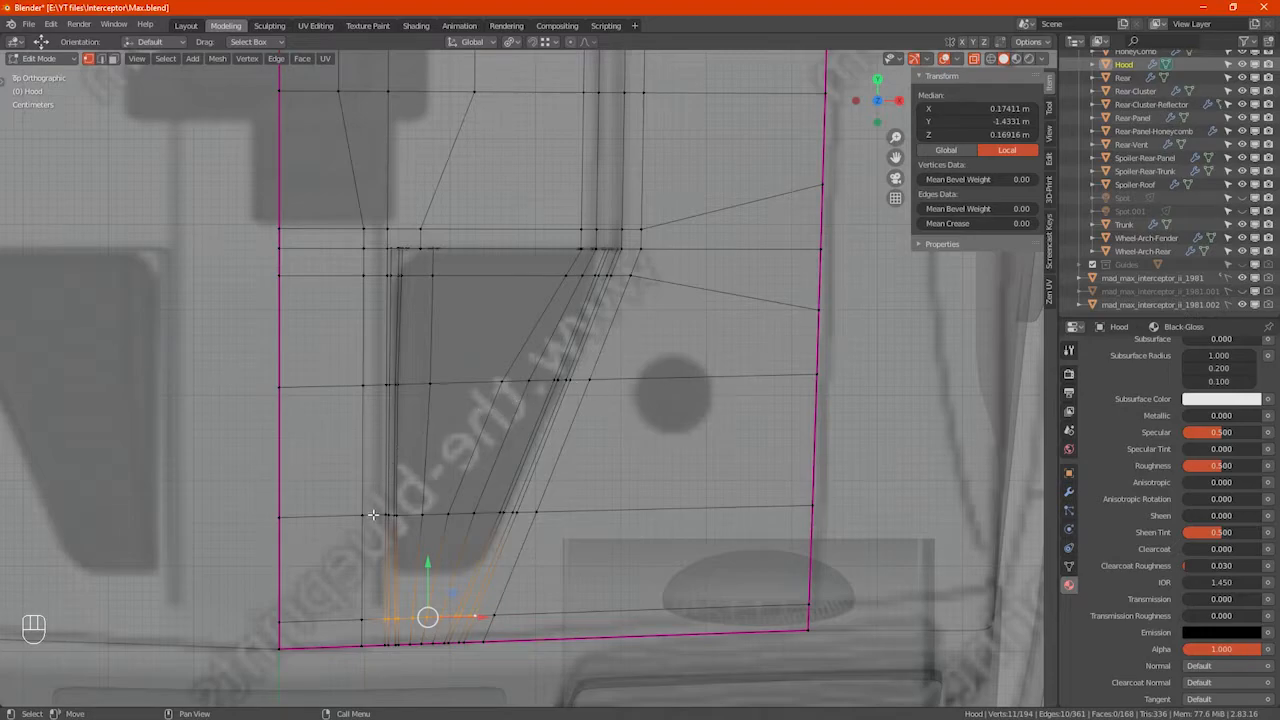
scroll(389, 247, down, 6)
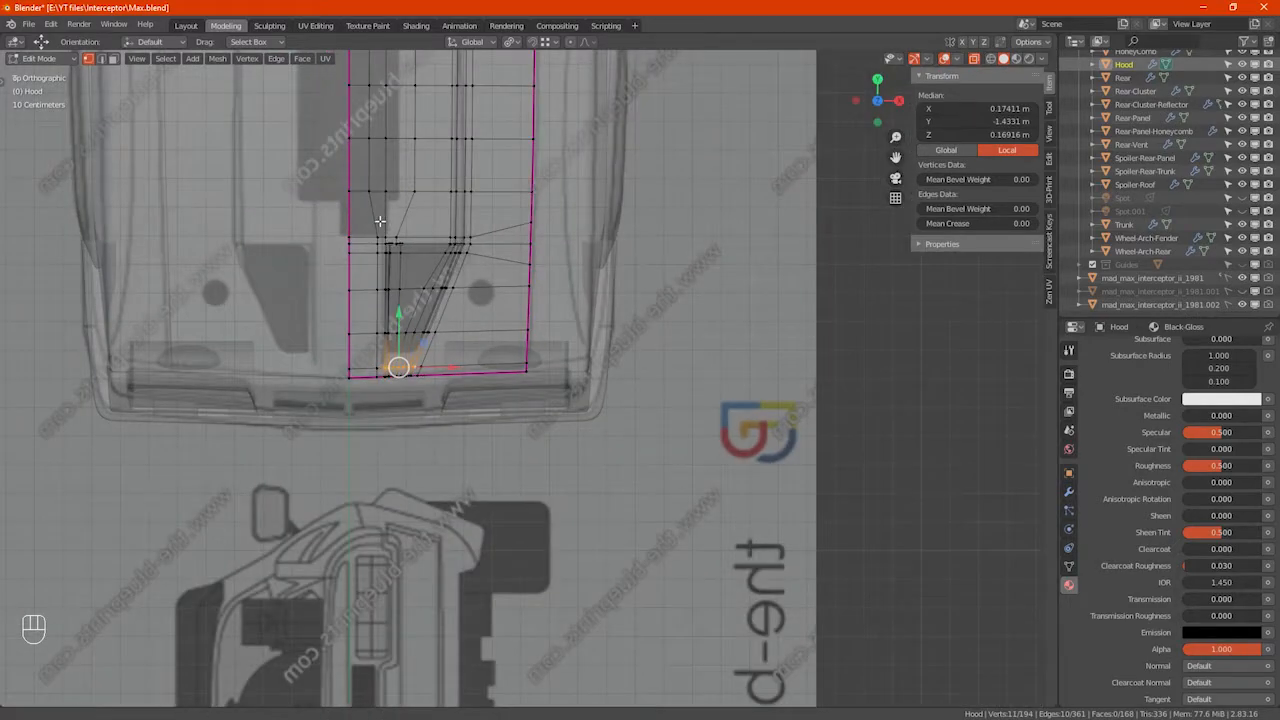
shift+middle_drag(379, 225, 383, 283)
scroll(383, 320, up, 4)
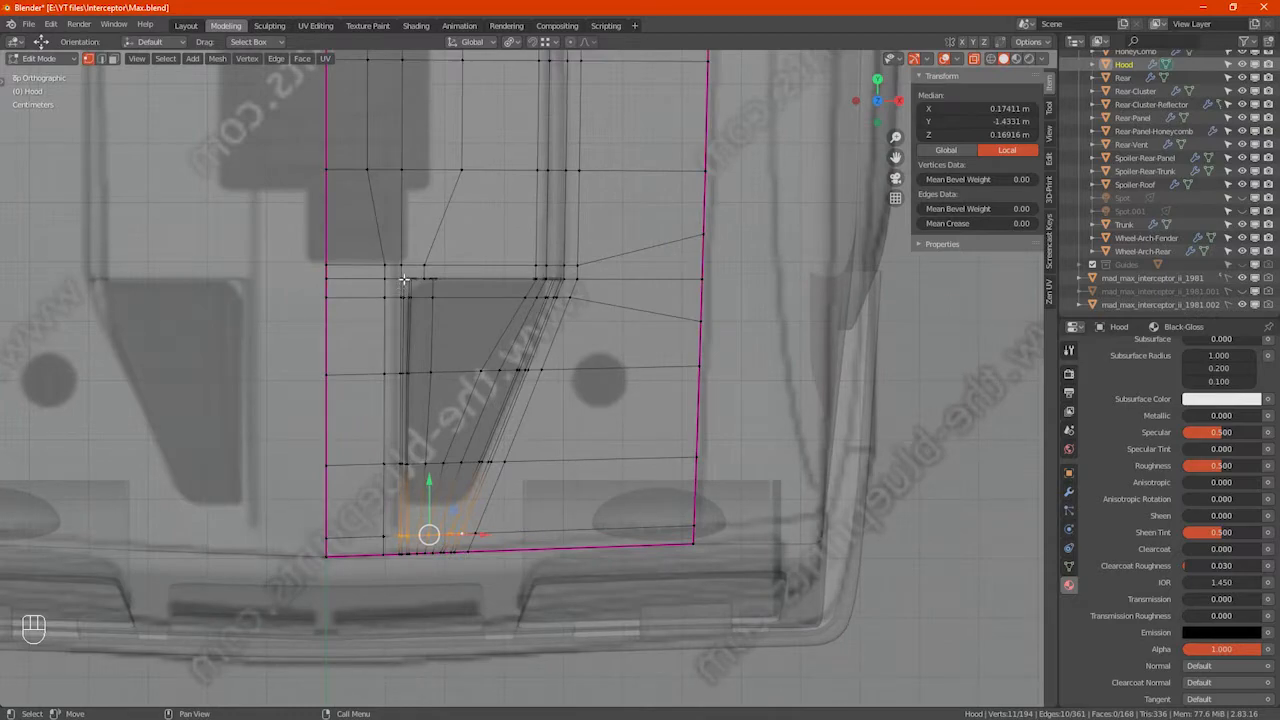
Step: Select the lengthwise edge loop on the vent's inner side, turn off X-ray and edge-slide the loop towards the vent by -0.811 with Even on
scroll(403, 280, up, 2)
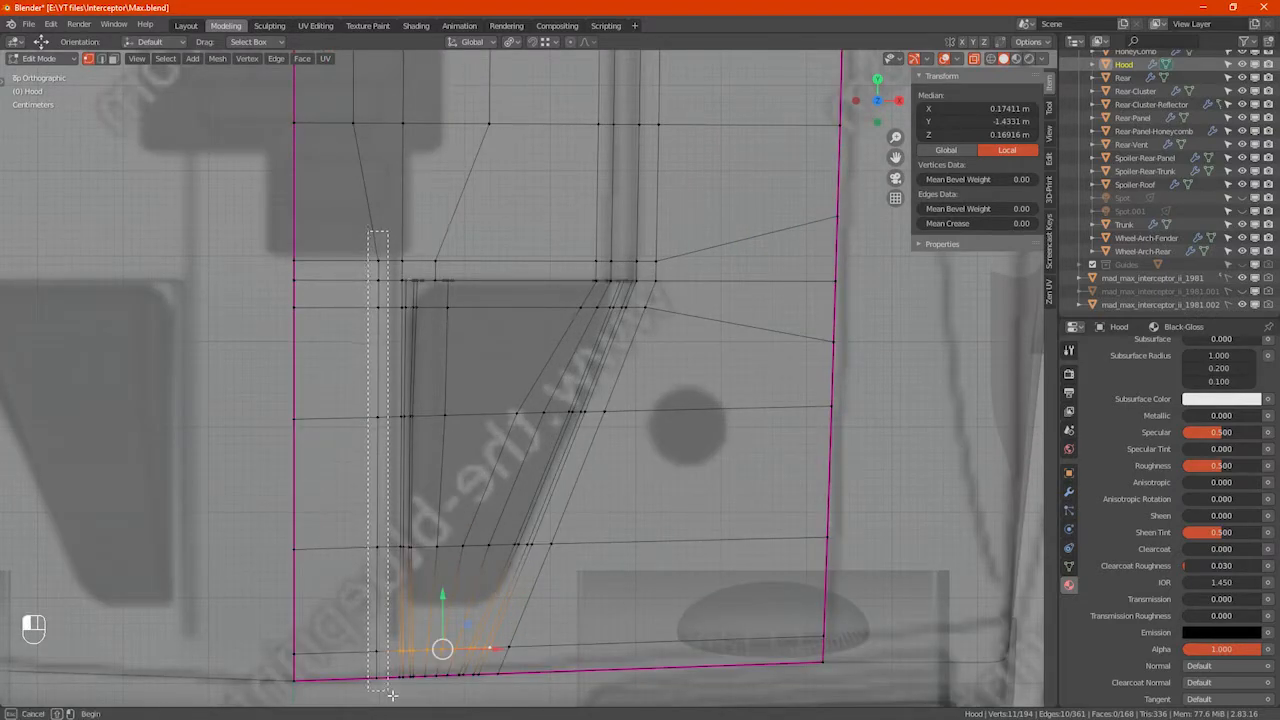
alt+click(380, 668)
scroll(412, 463, up, 2)
alt+middle_drag(436, 397, 578, 370)
key(KP_Decimal)
key(alt+z)
scroll(510, 352, up, 5)
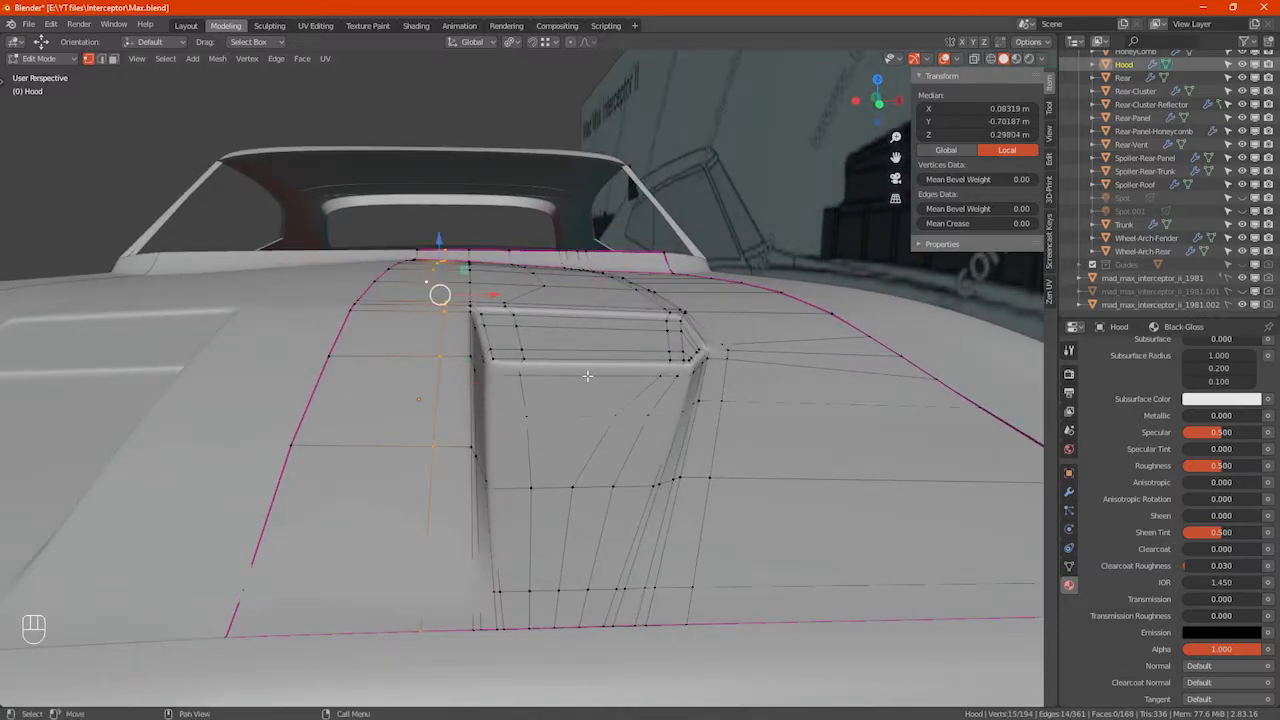
key(g)
key(g)
key(e)
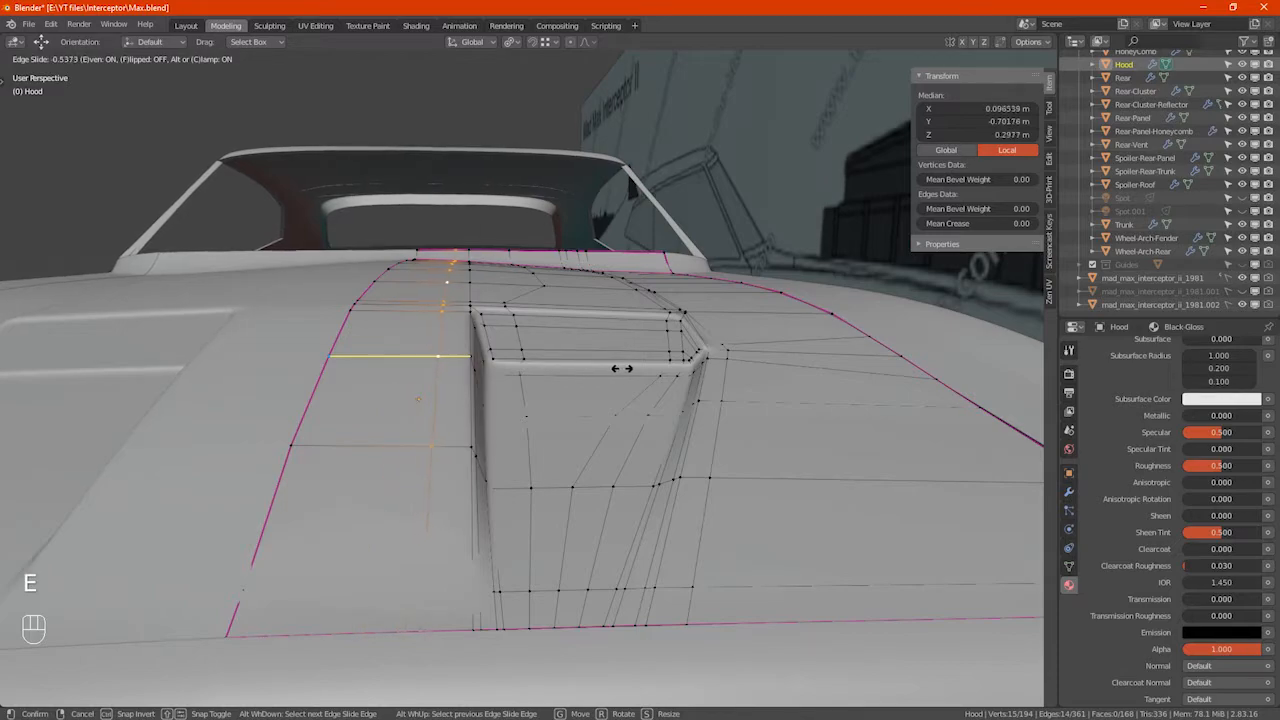
key(shift)
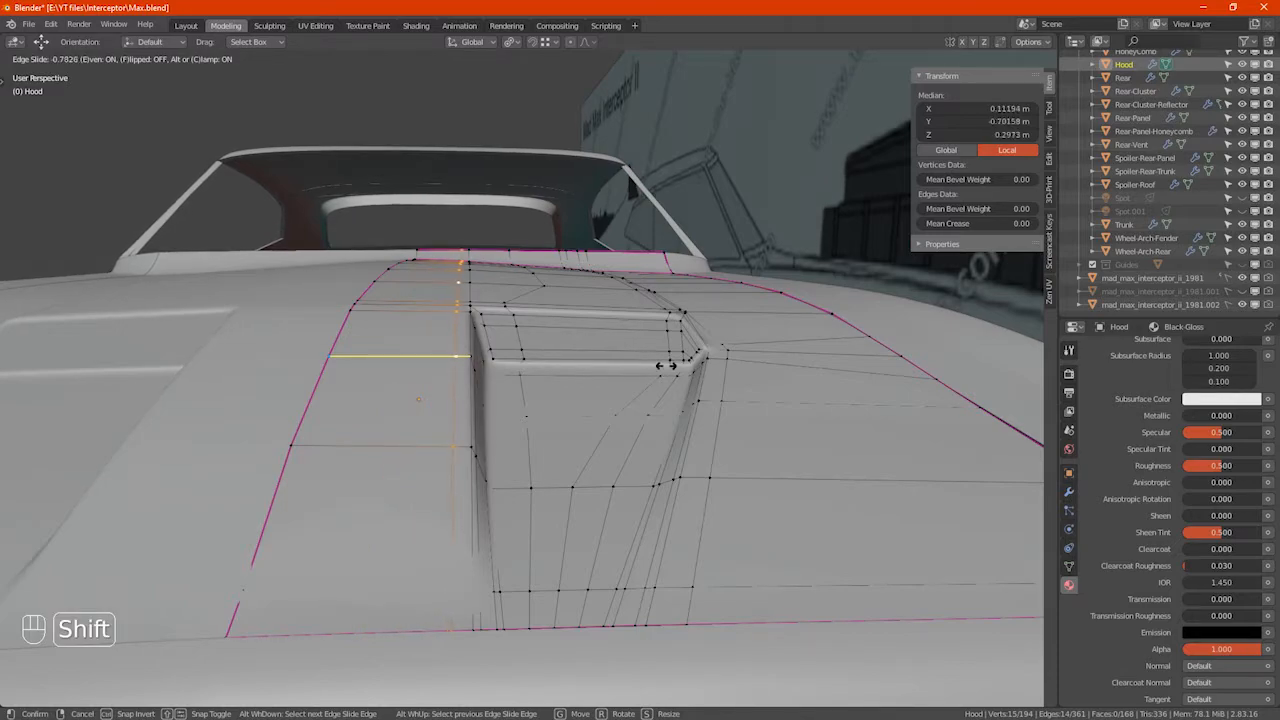
shift+click(689, 361)
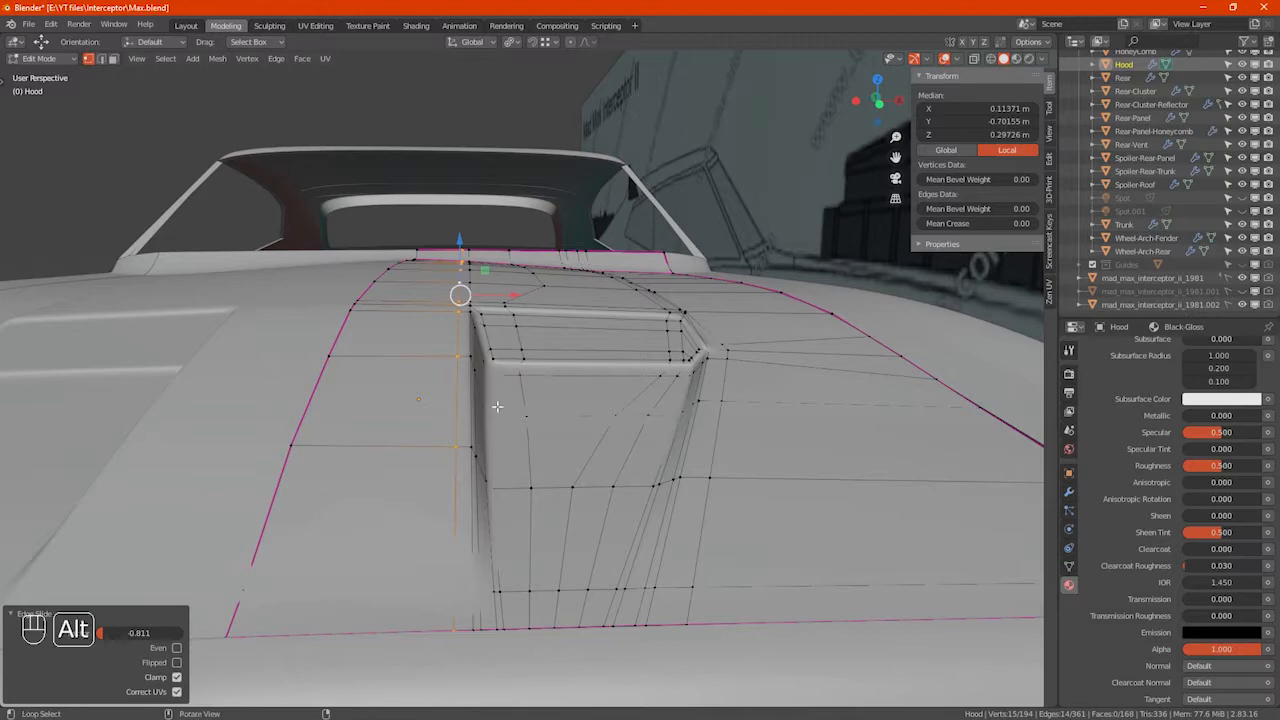
Step: Add one lengthwise loop cut between the hood's centre line and the moved edge loop at factor -0.837, and check the hood reference photo
alt+drag(482, 404, 507, 412)
key(ctrl+r)
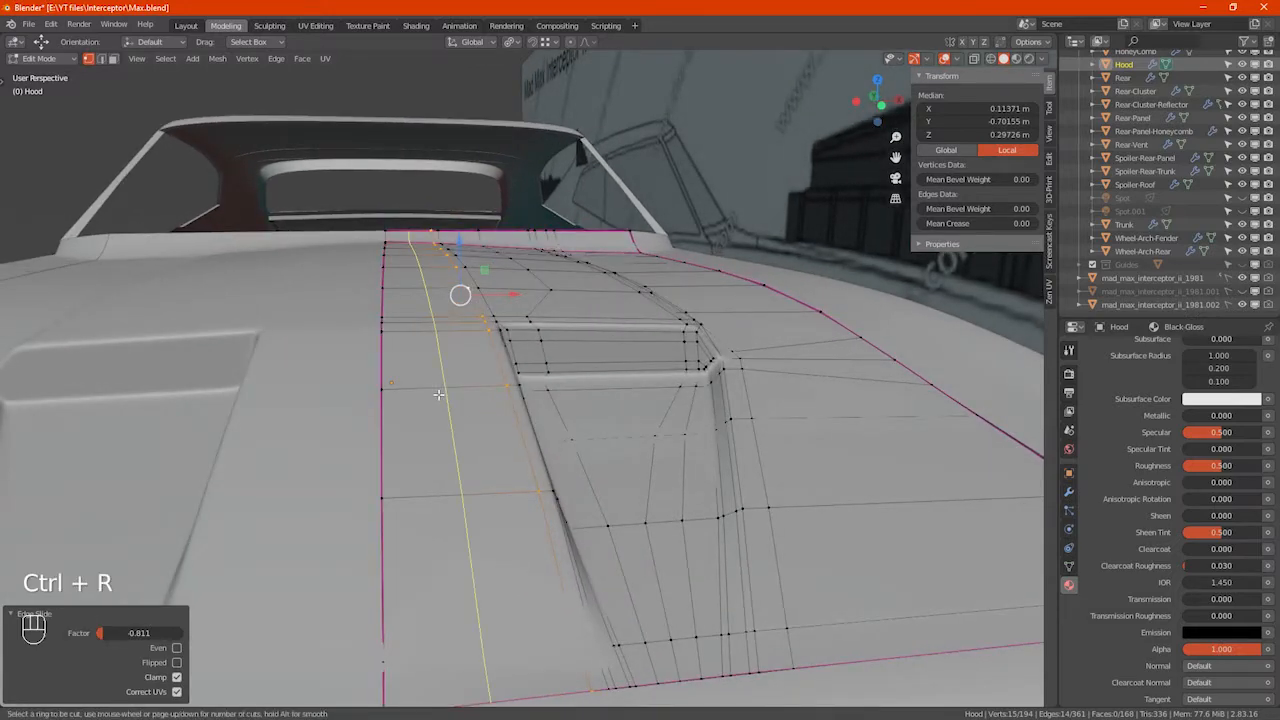
click(432, 389)
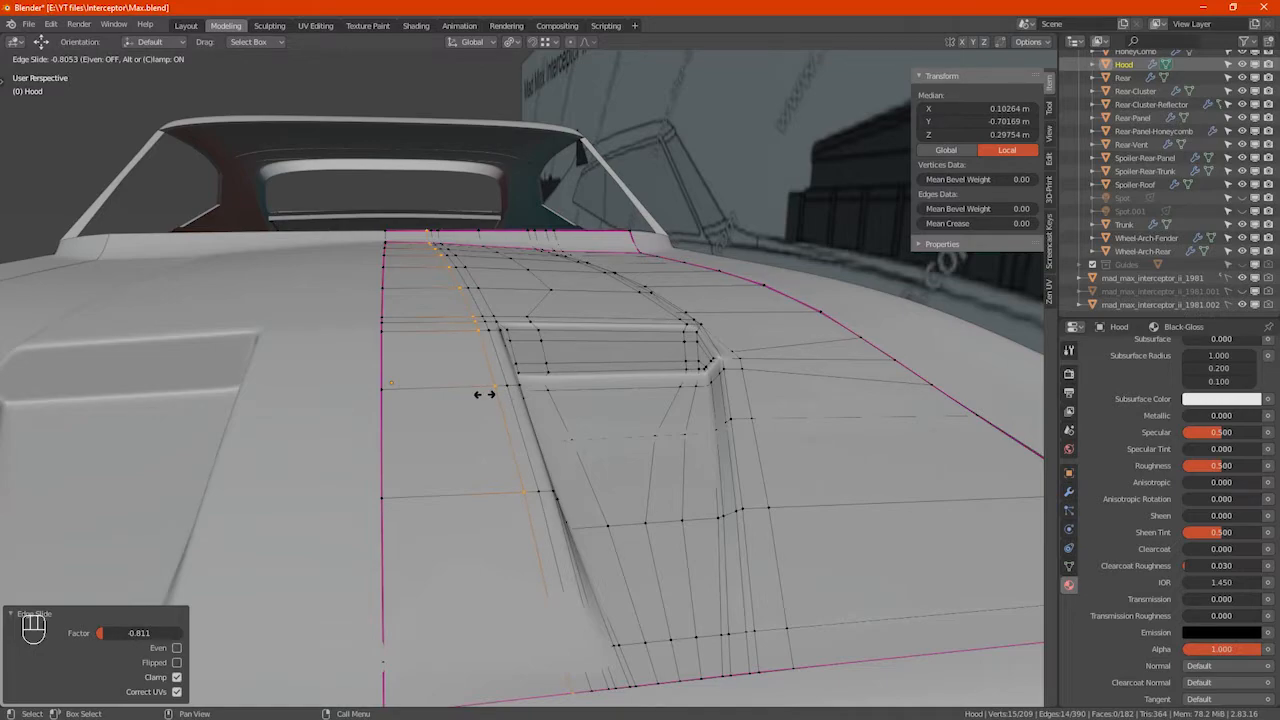
click(486, 395)
middle_drag(496, 460, 486, 424)
key(alt+Tab)
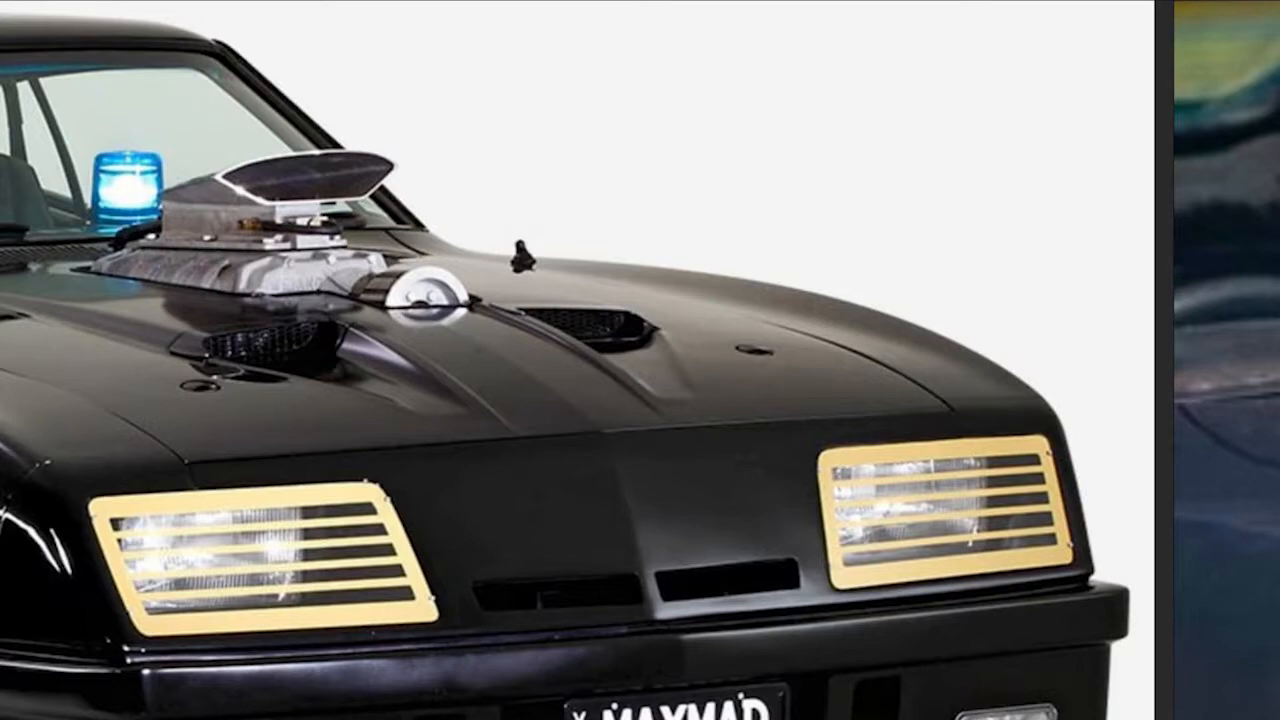
key(alt+Tab)
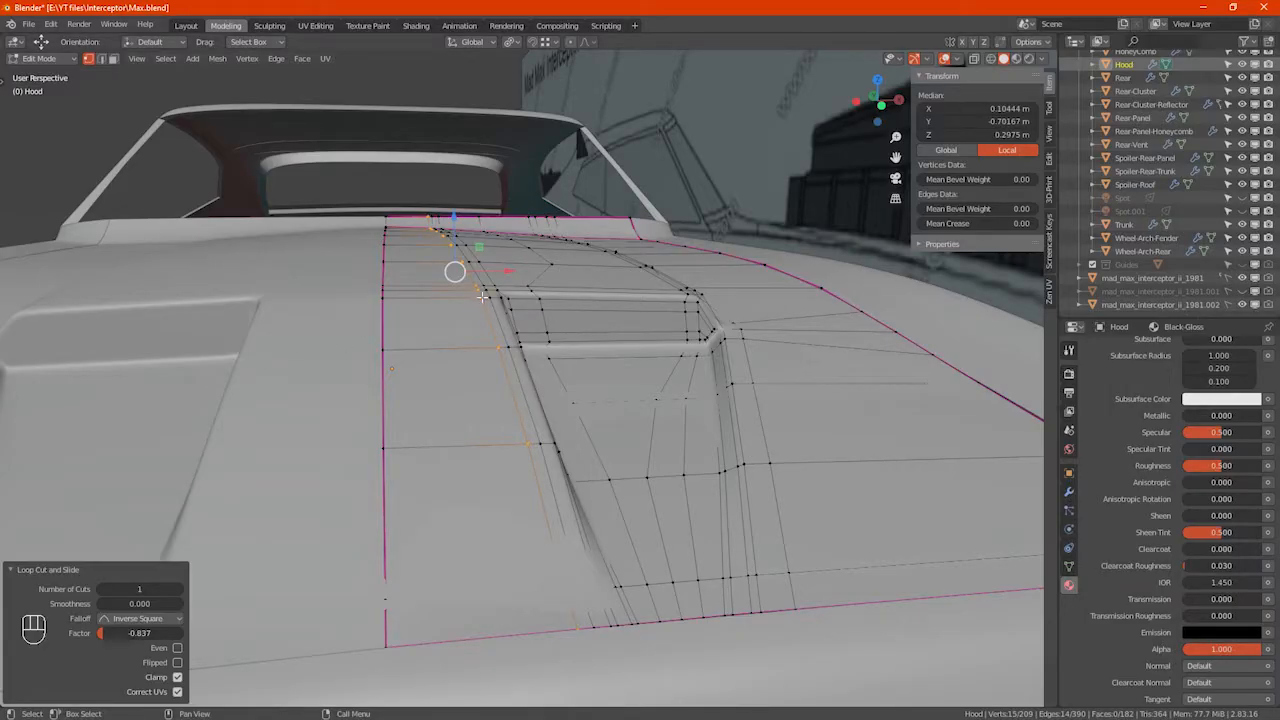
Step: Select the front stretch of the new lengthwise loop beside the vent and compare it with the hood reference photo
ctrl+drag(350, 196, 486, 226)
alt+drag(500, 420, 588, 448)
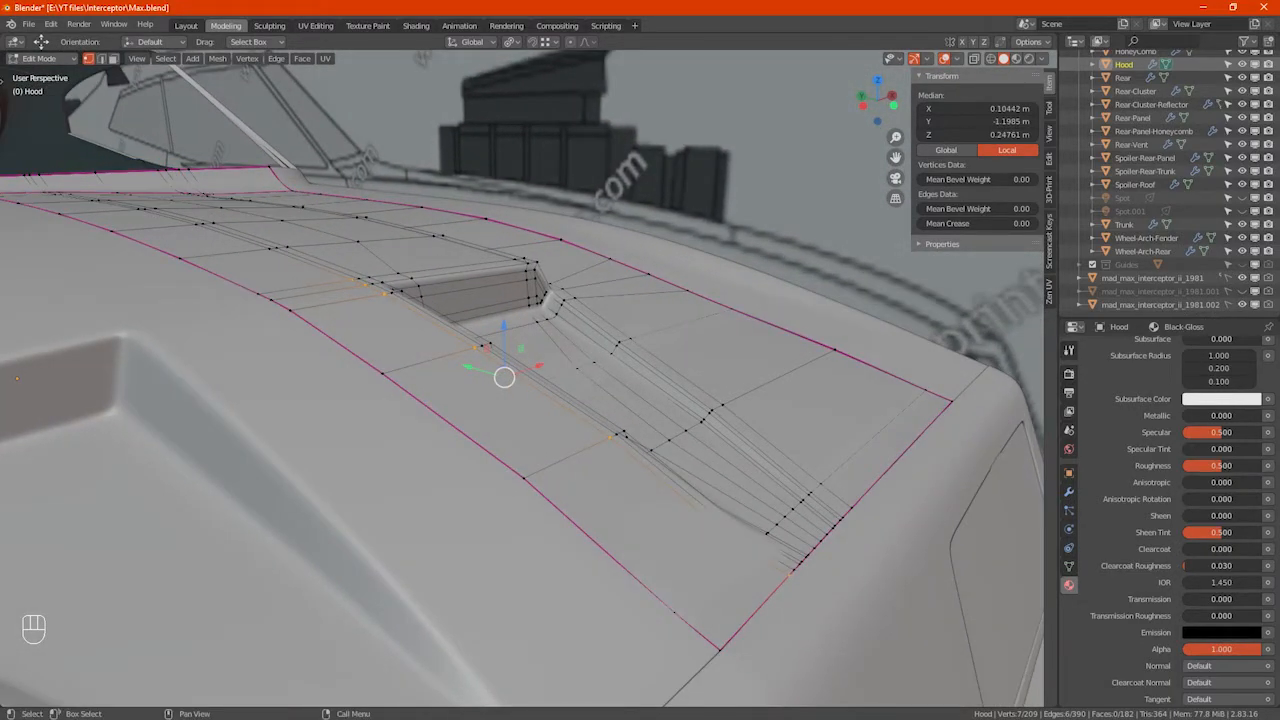
key(alt+Tab)
key(KP_7)
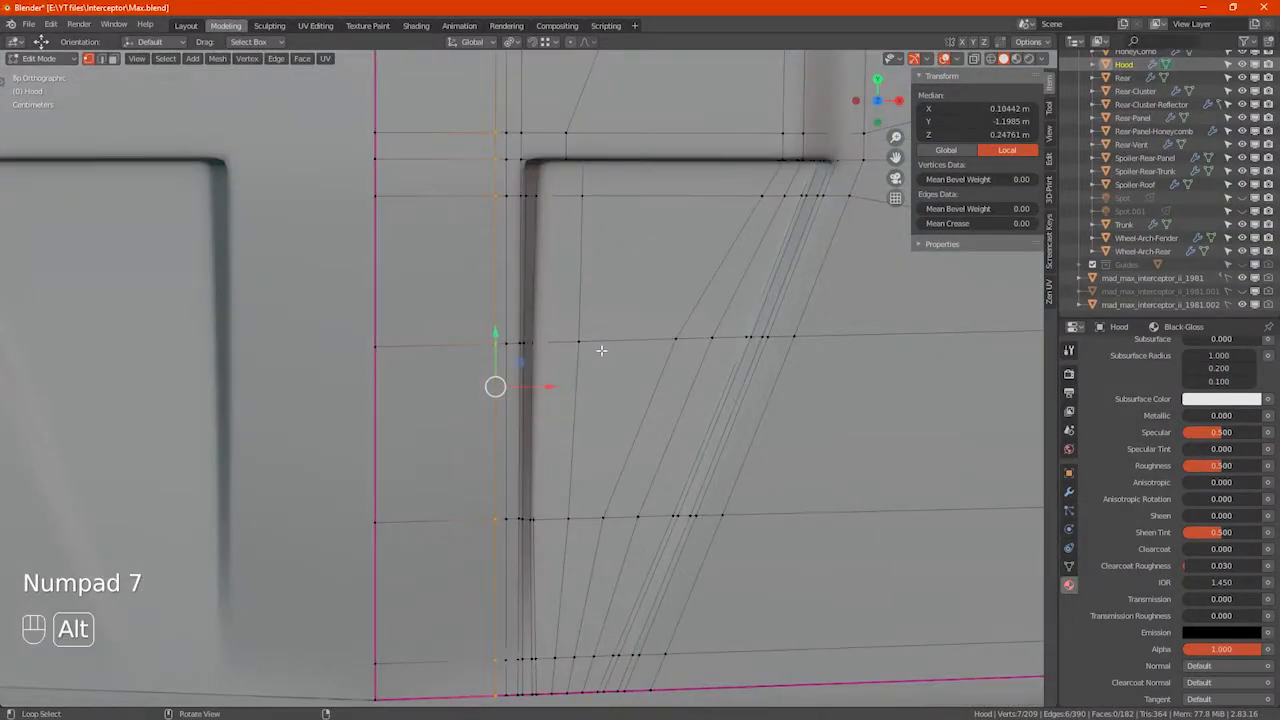
Step: With X-ray on in top view, select the new loop's path from the vent to the hood's front edge and set the pivot to Active Element
key(alt+z)
middle_drag(609, 229, 580, 317)
ctrl+drag(235, 143, 609, 287)
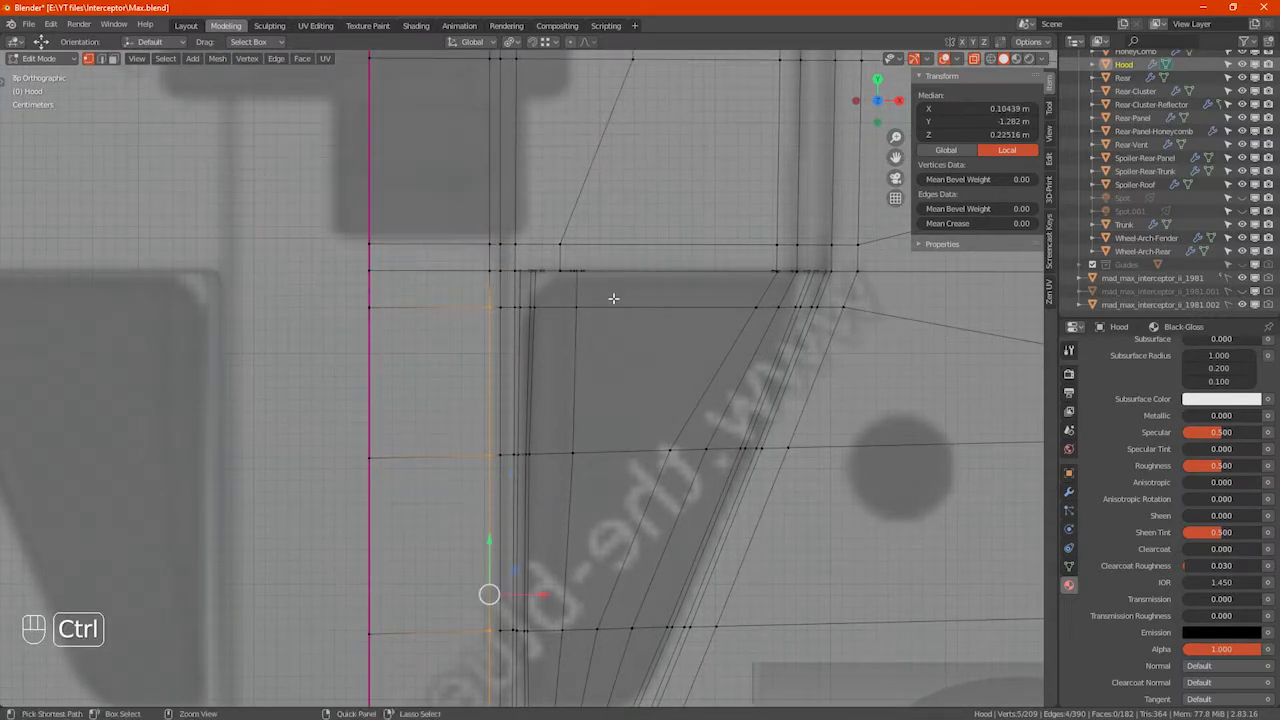
middle_drag(563, 514, 538, 547)
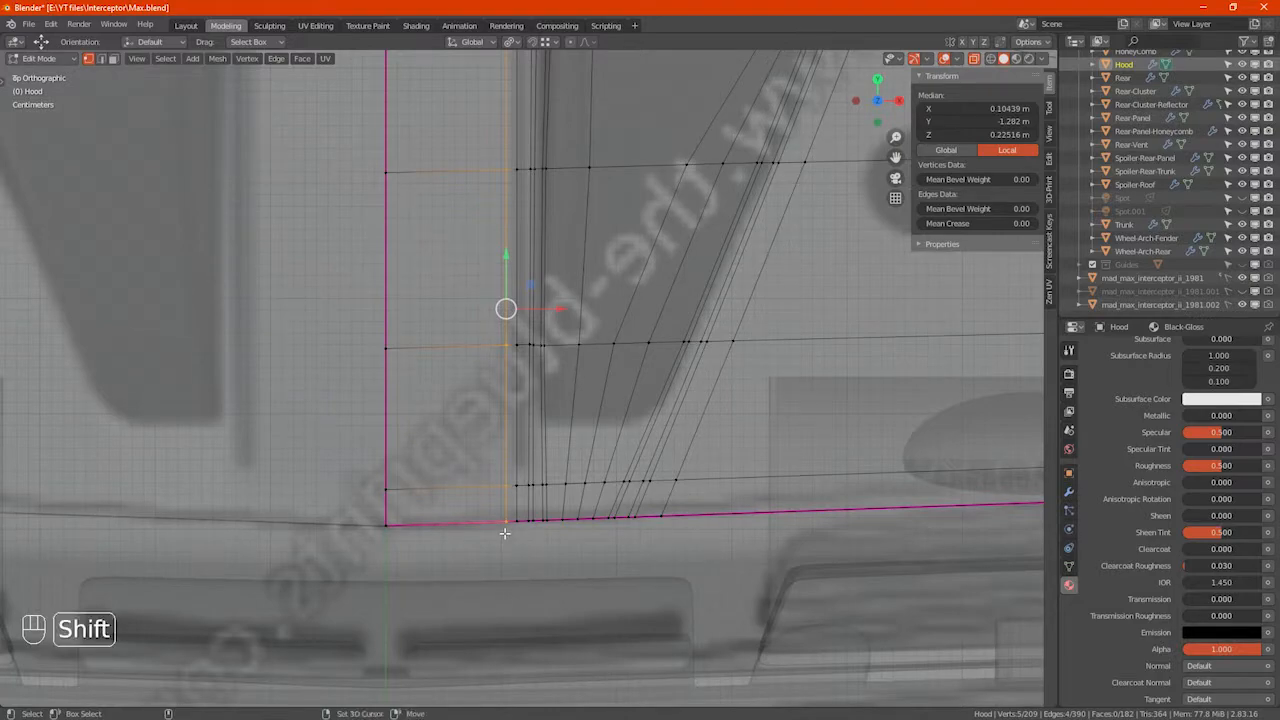
shift+click(510, 533)
shift+click(510, 533)
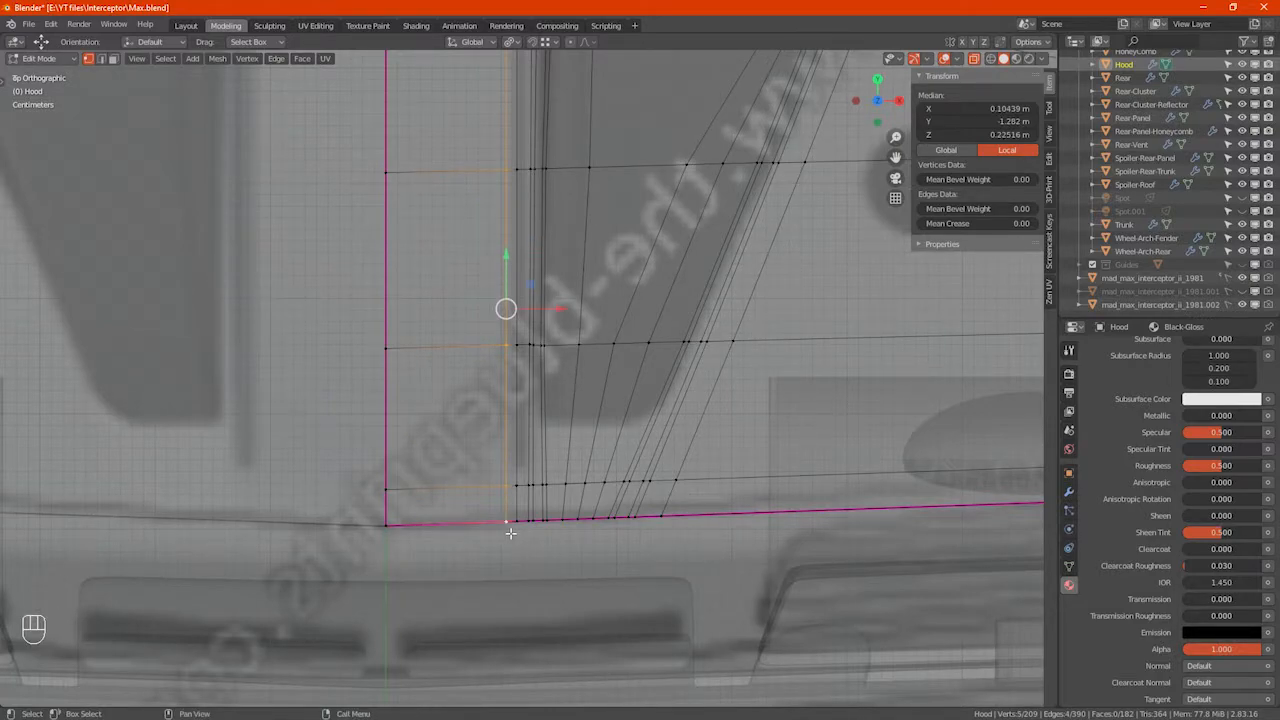
key(period)
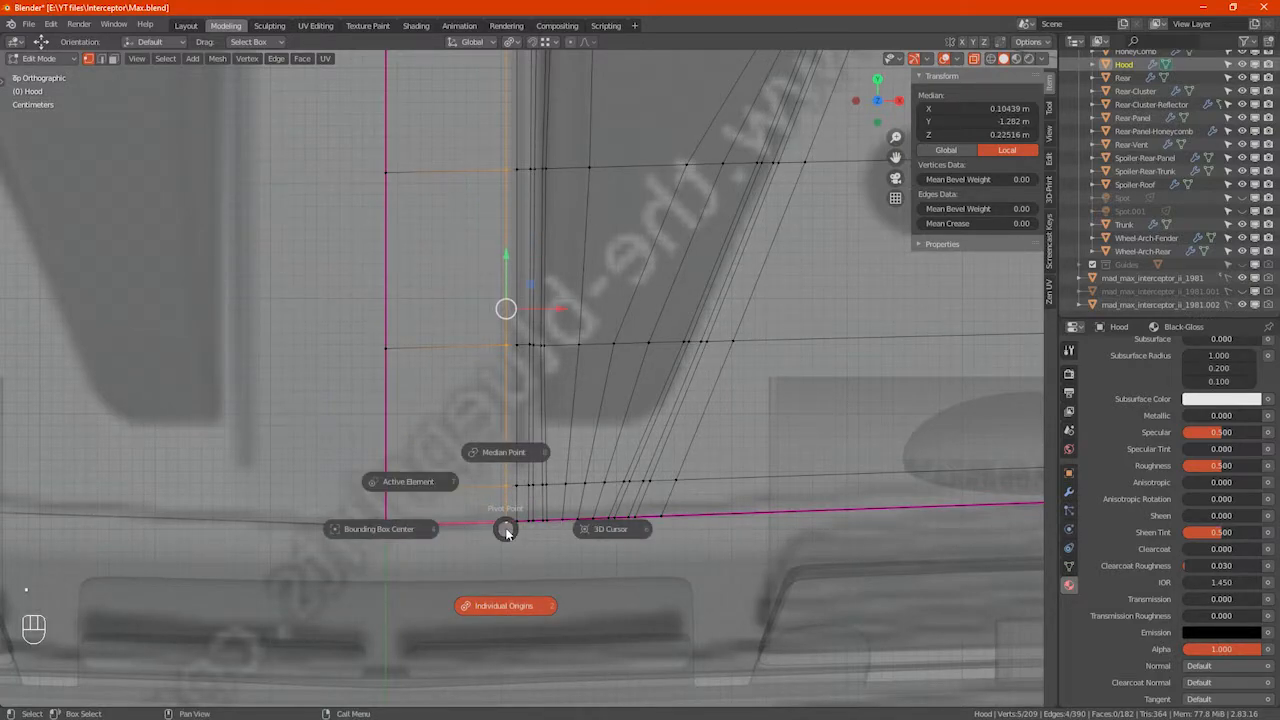
click(434, 480)
Step: Try to scale the new loop's front vertices, without the front-edge vertex, along global Z
alt+middle_drag(523, 540, 570, 416)
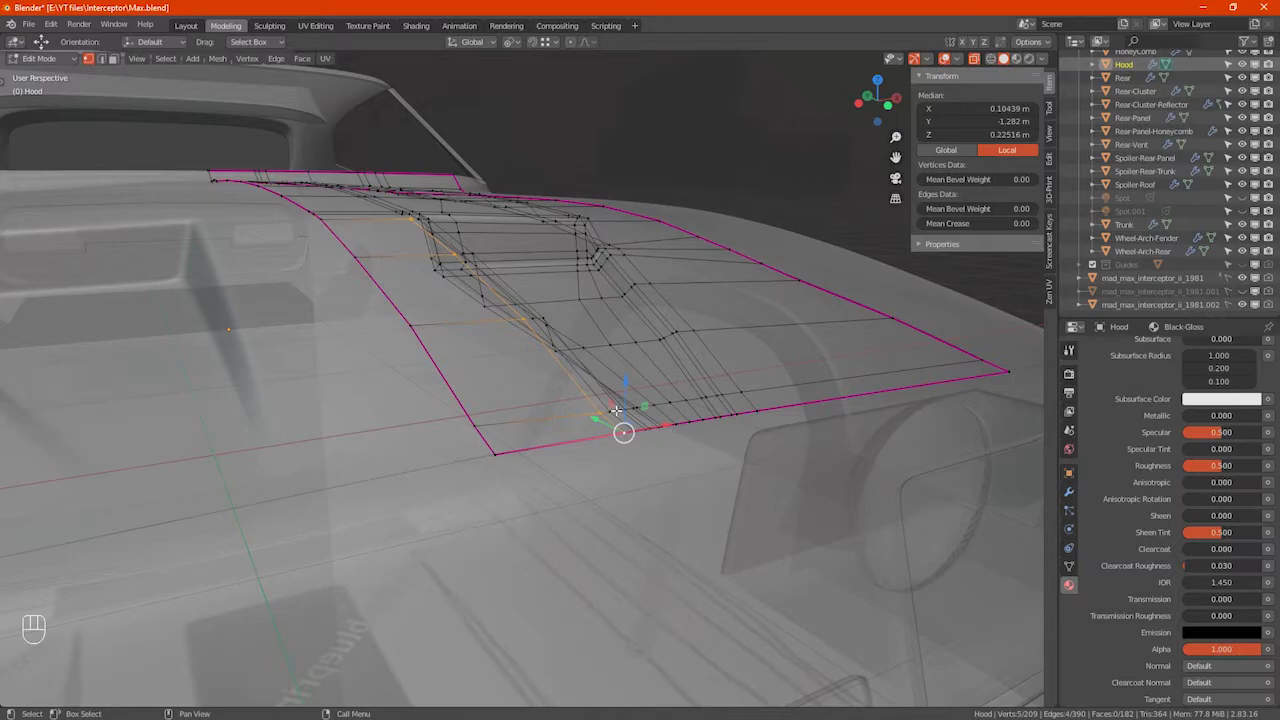
shift+right_drag(606, 414, 639, 446)
ctrl+drag(639, 446, 655, 424)
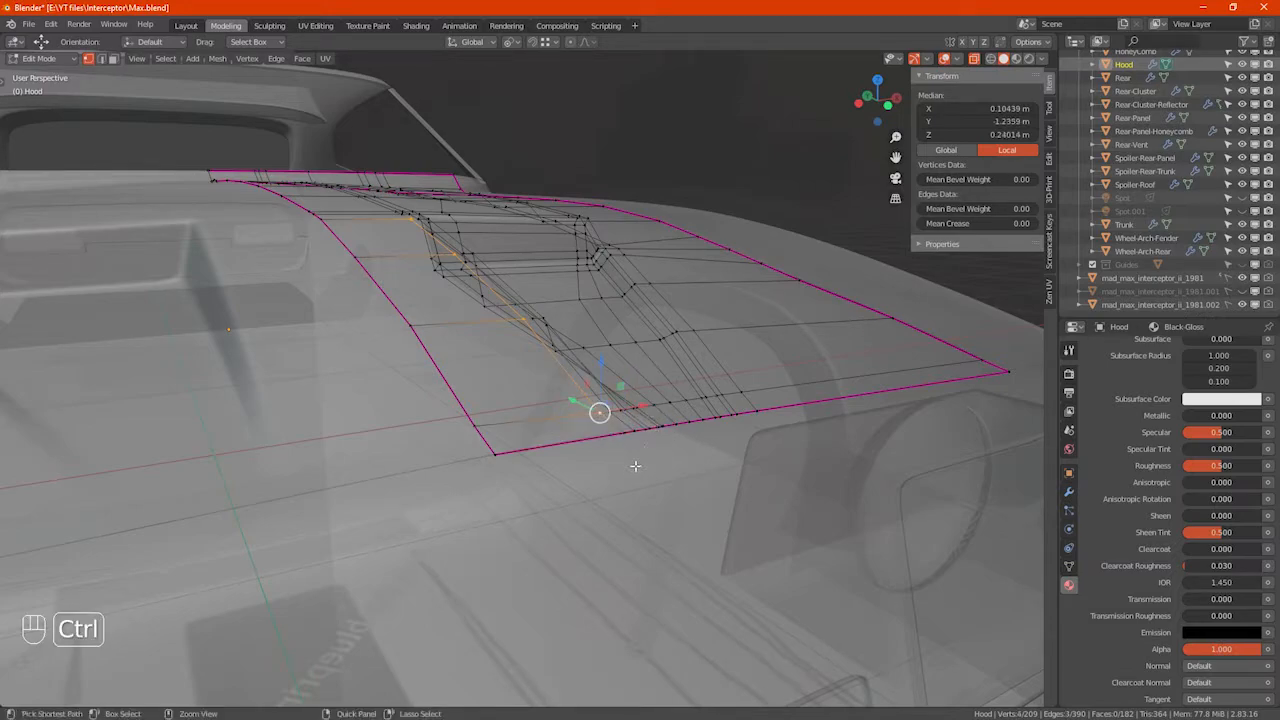
key(s)
key(z)
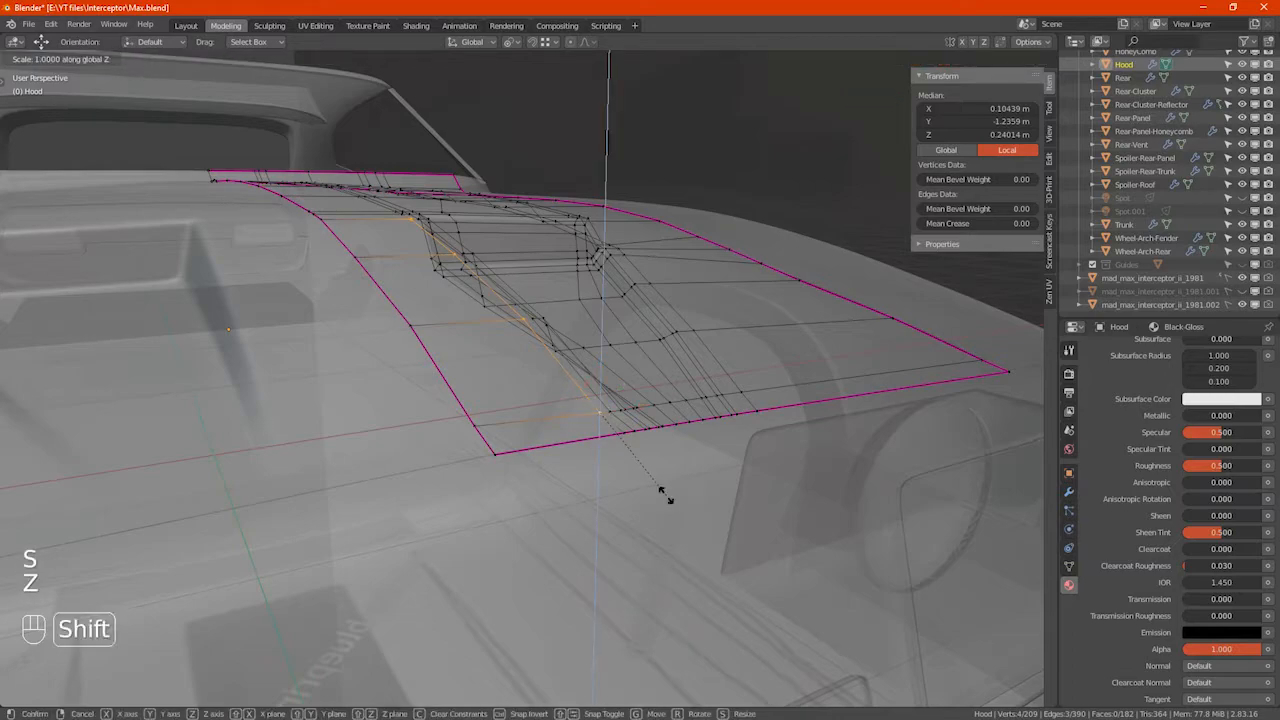
click(608, 450)
key(alt+z)
middle_drag(600, 450, 389, 230)
key(ctrl+z)
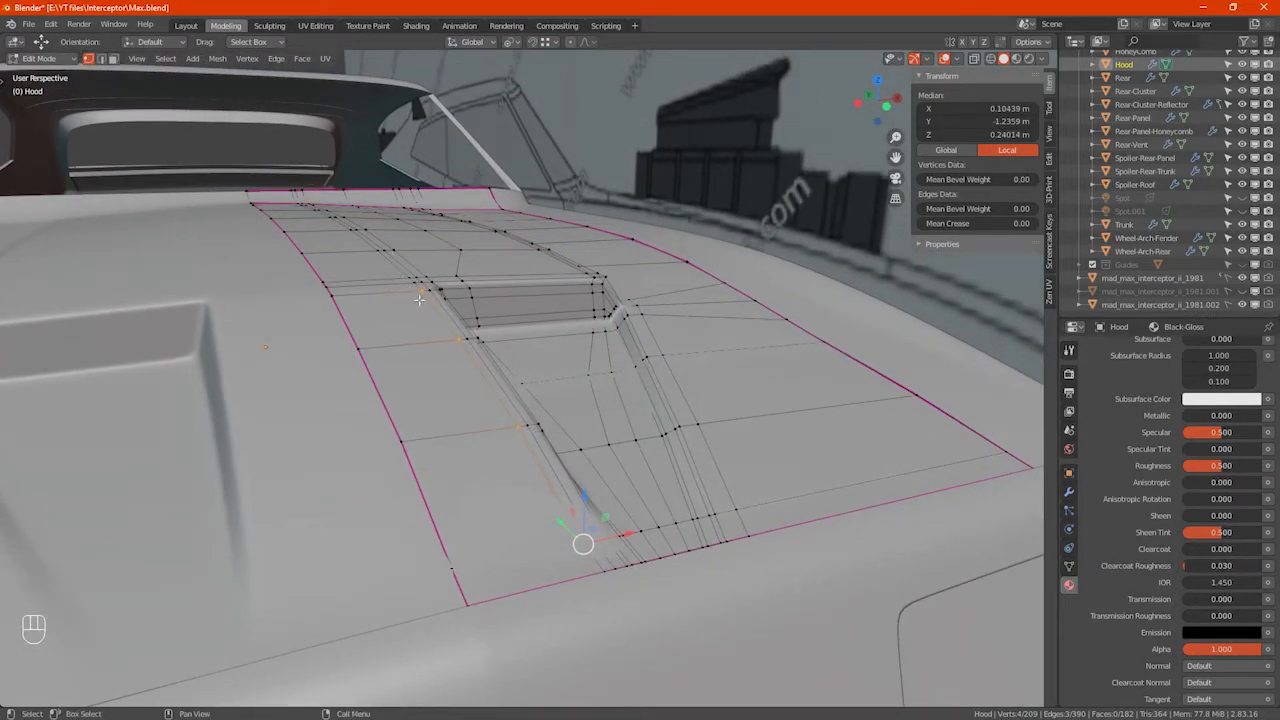
Step: Select the new loop's vertices from behind the vent to just short of the front edge and scale them by 0.947 along global Z
click(378, 252)
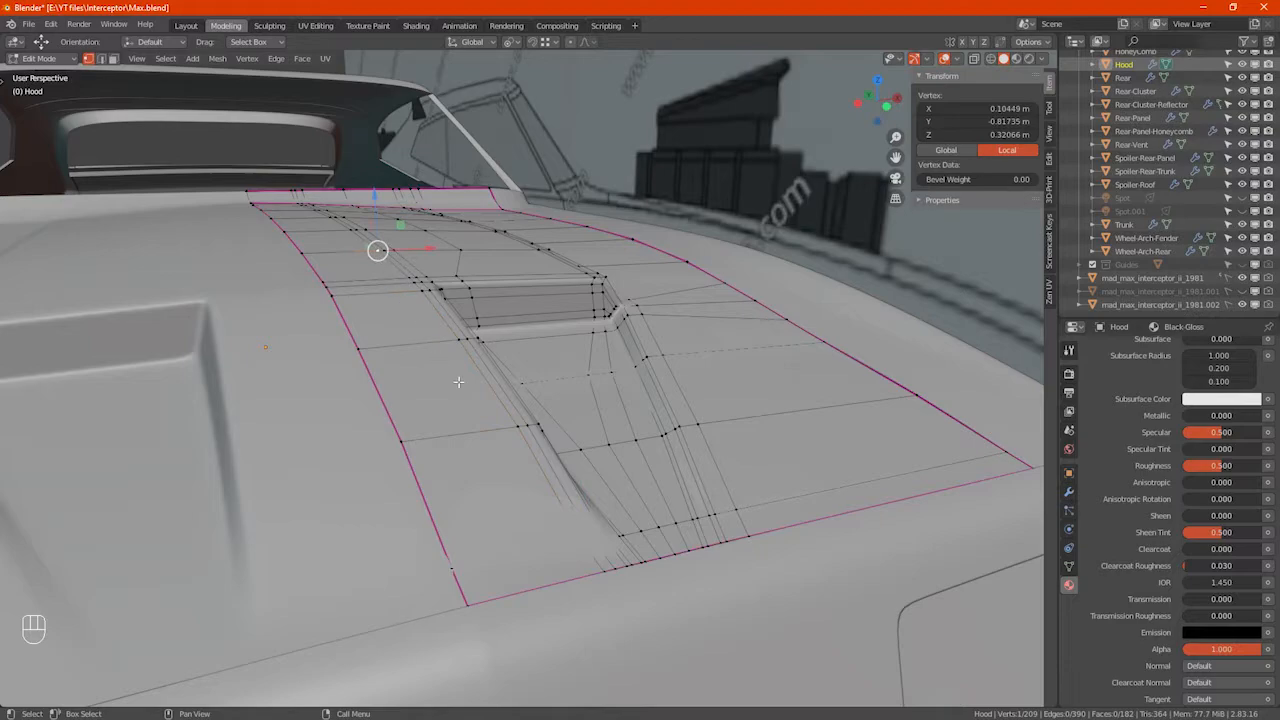
ctrl+click(581, 548)
key(s)
key(z)
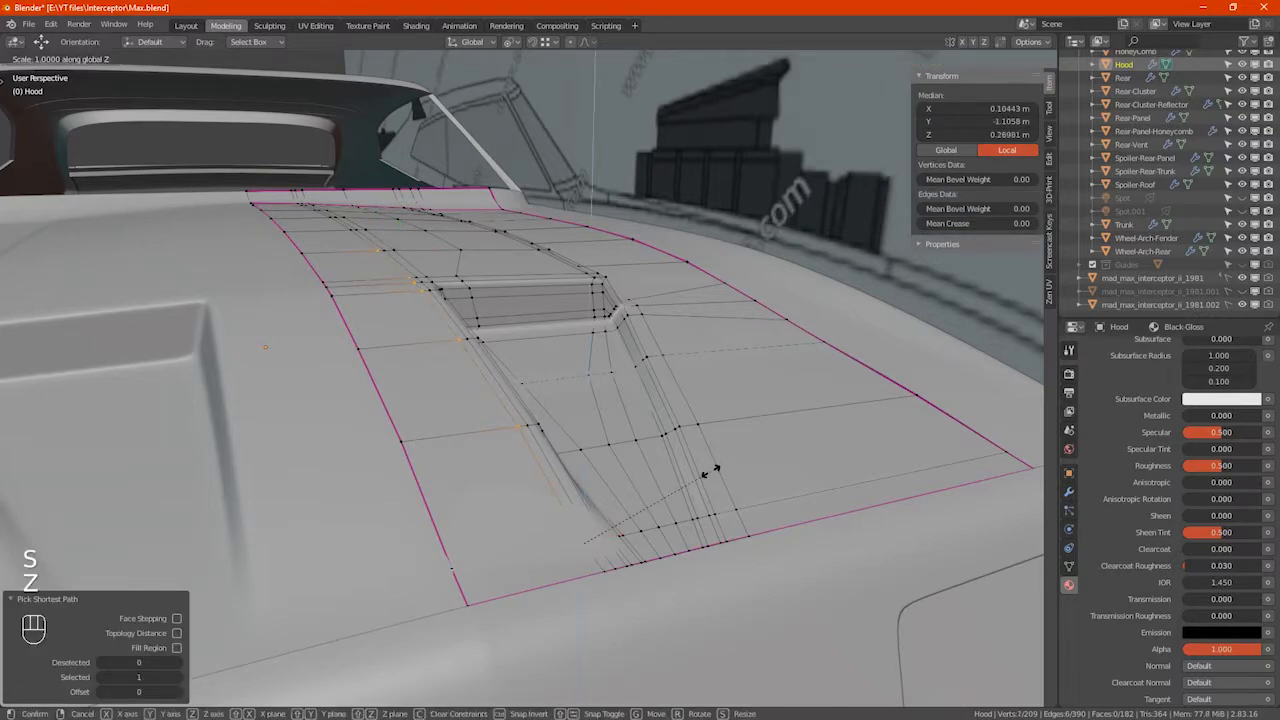
key(shift)
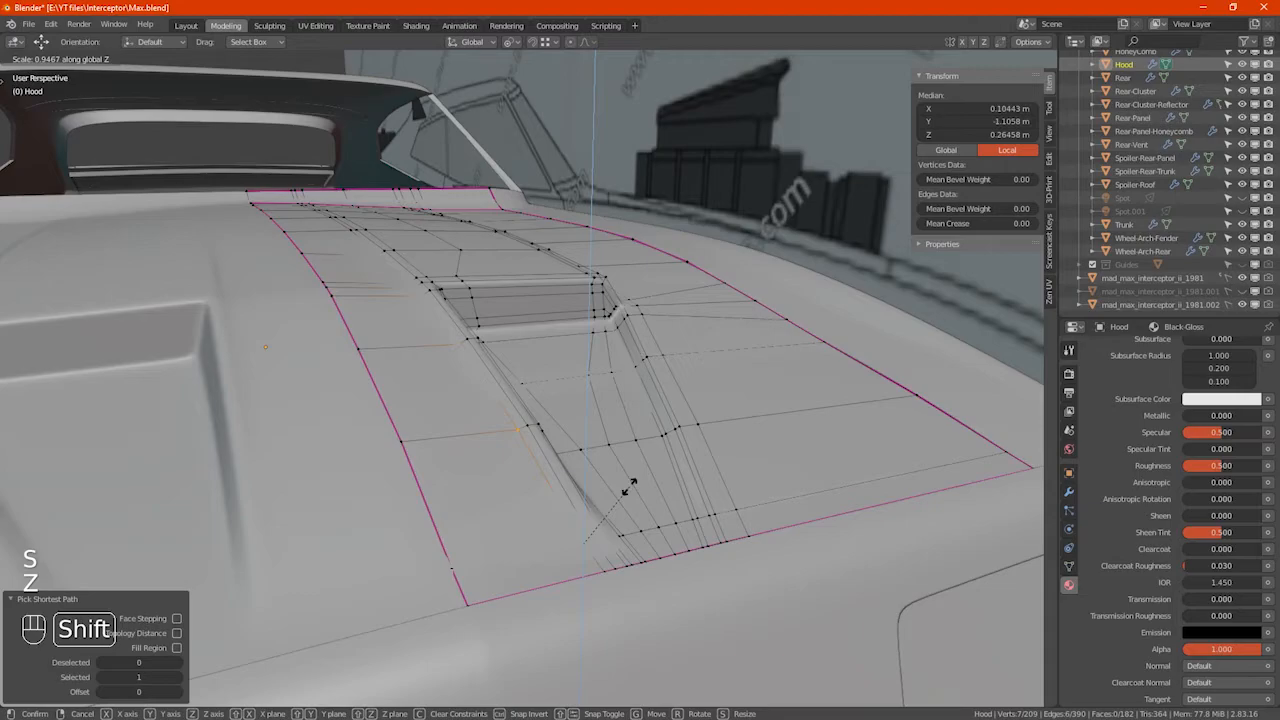
click(634, 491)
Step: Set the mean crease to 1 on the new lengthwise loop and on the neighbouring loop on the vent's inner side, using X-ray
key(alt+z)
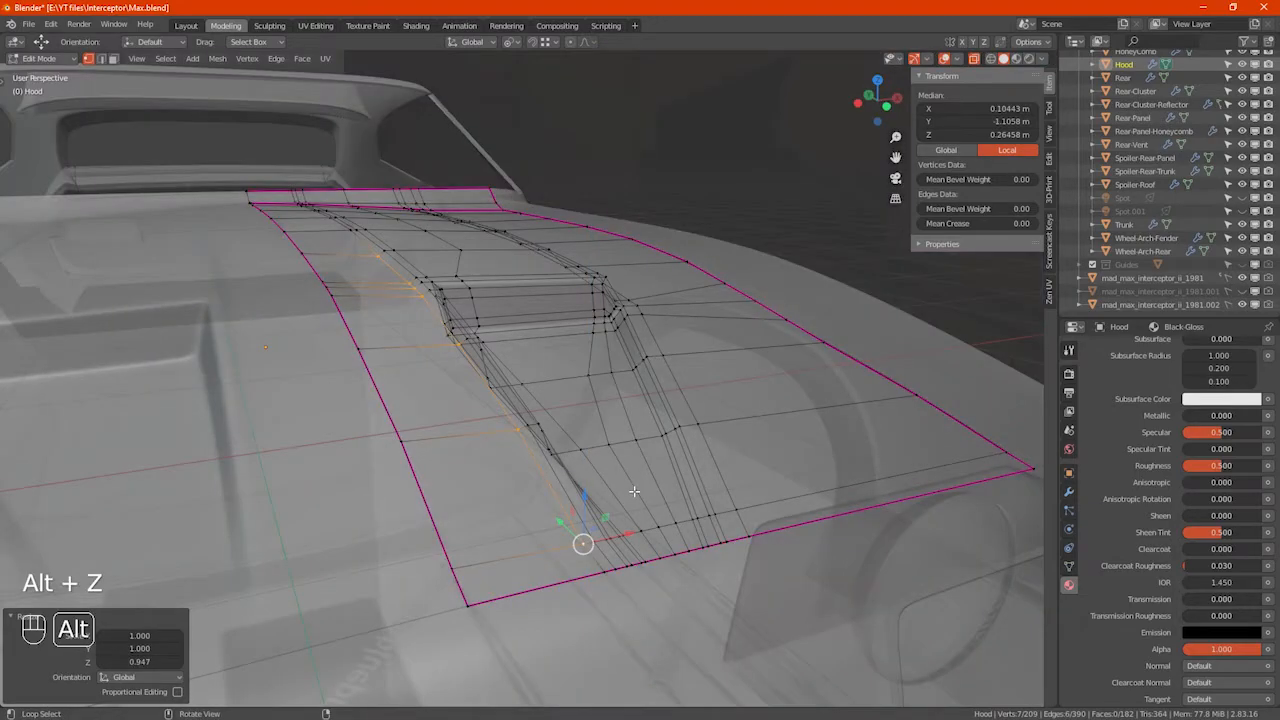
key(alt)
alt+click(554, 488)
click(968, 225)
text(1)
key(Return)
key(alt)
alt+click(571, 497)
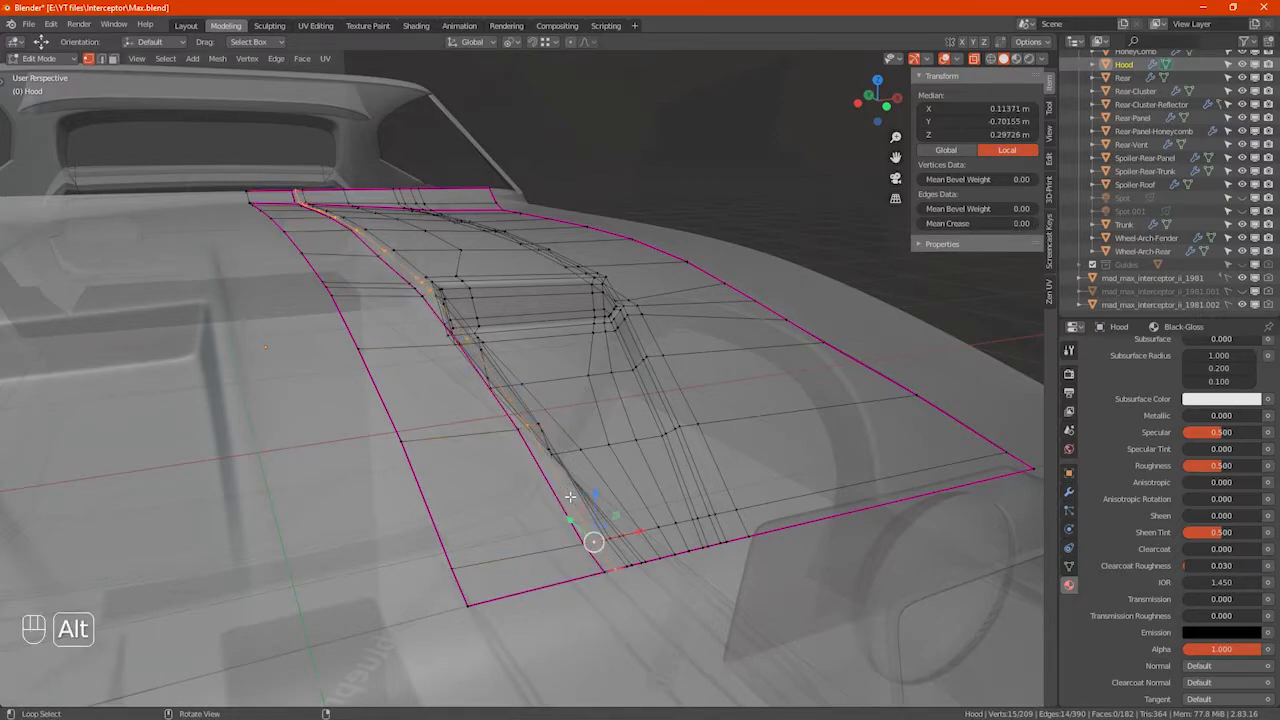
click(978, 225)
text(1)
key(Return)
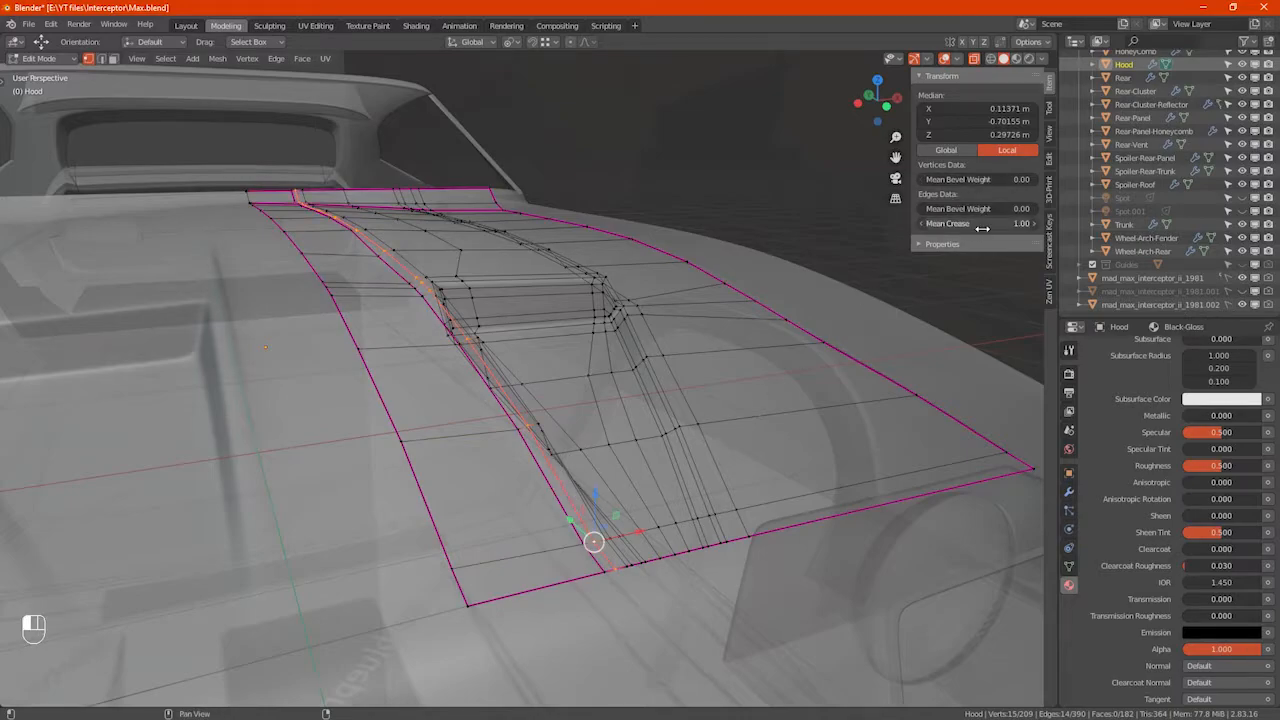
Step: Turn off X-ray, return to object mode, duplicate the hood in place and move the copy to the Backups collection
key(alt+z)
key(Tab)
mouse_move(539, 377)
alt+middle_down()
mouse_move(486, 434)
mouse_move(526, 394)
mouse_move(603, 394)
mouse_move(560, 366)
mouse_move(529, 389)
alt+middle_up()
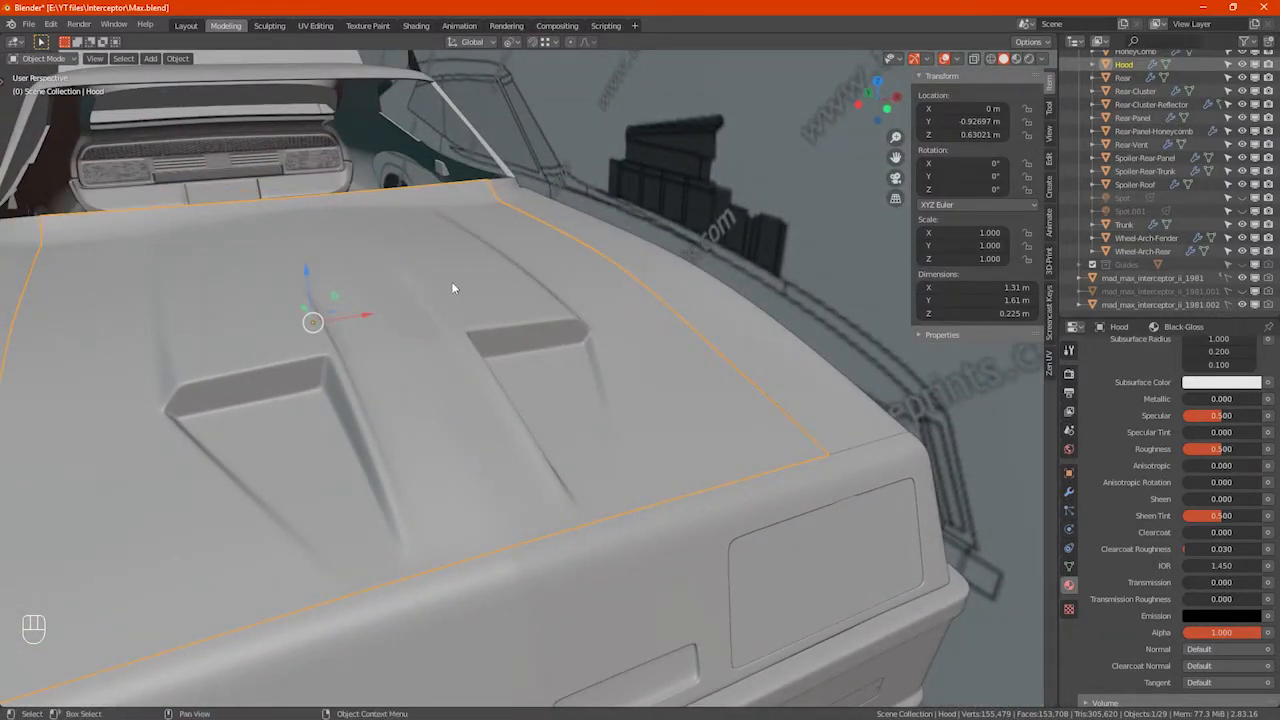
click(1069, 491)
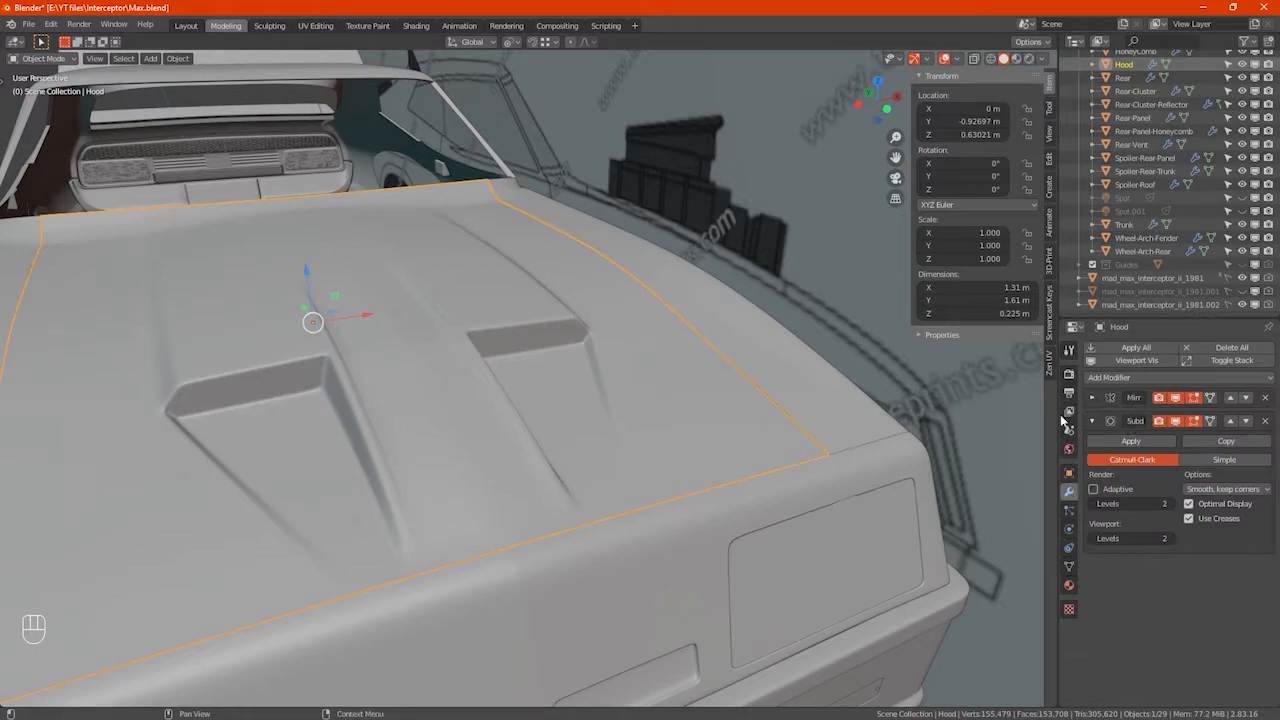
middle_drag(703, 448, 695, 426)
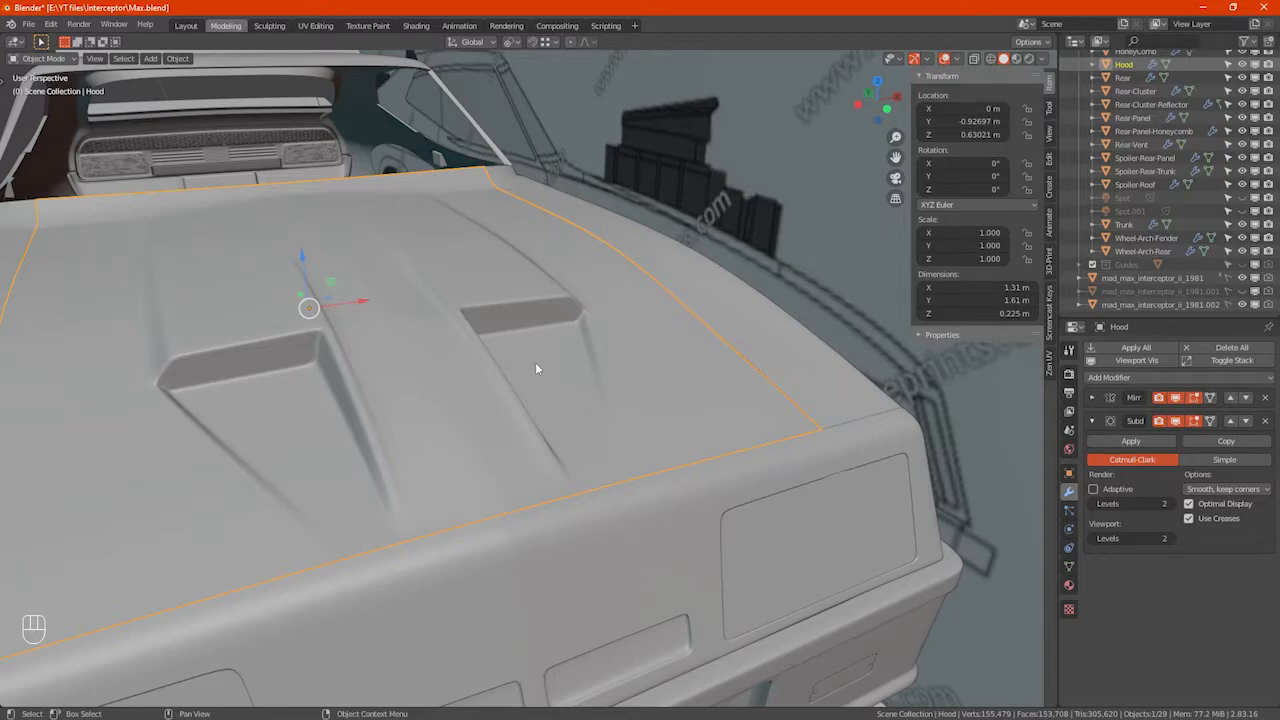
key(shift+d)
right_click(484, 369)
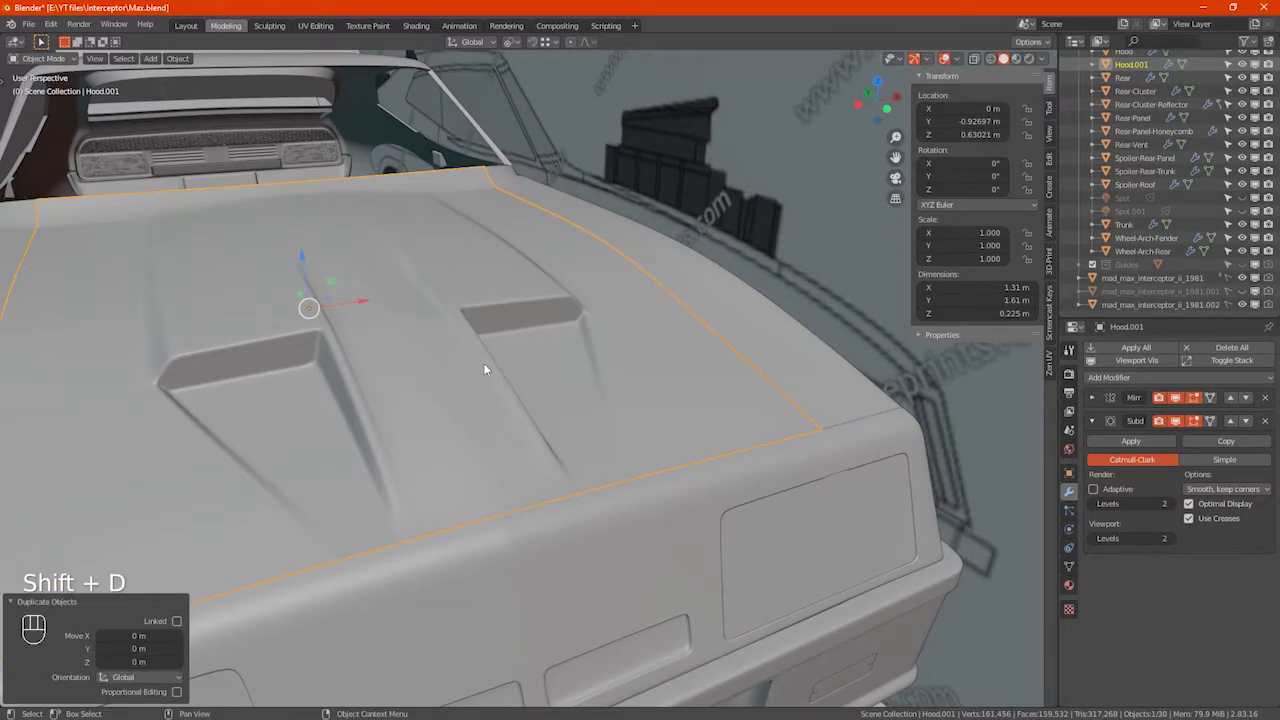
key(m)
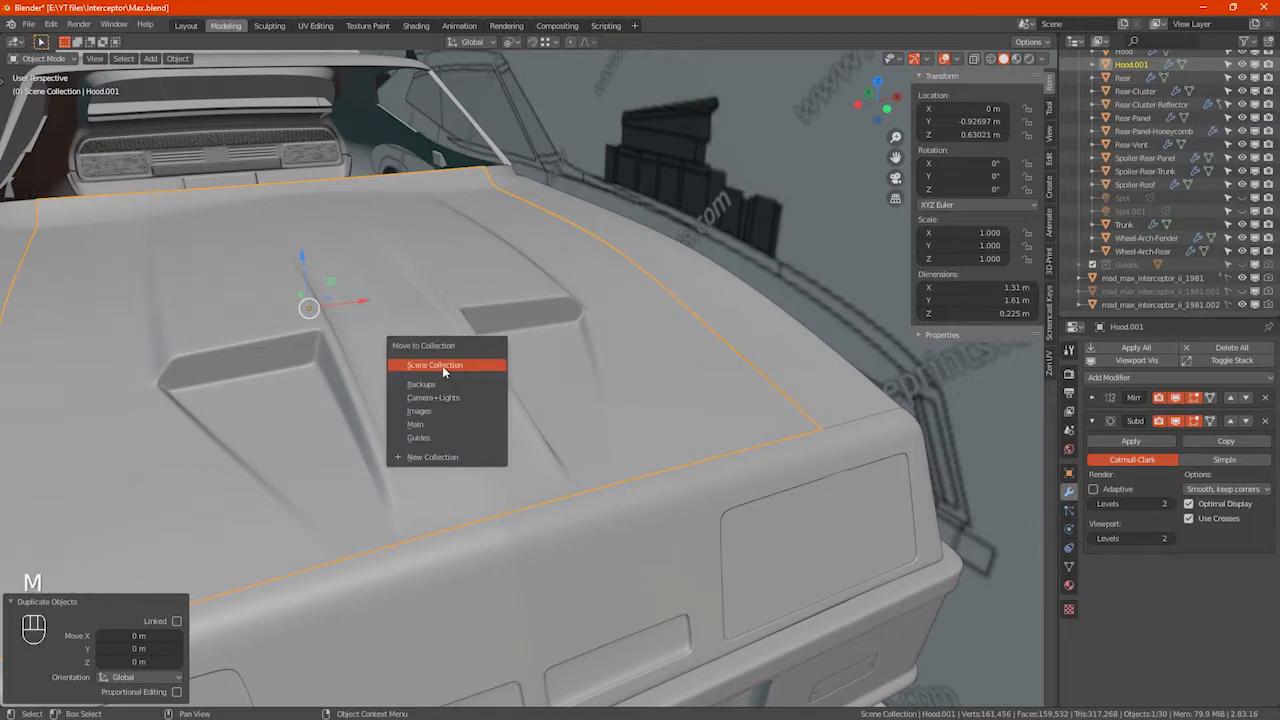
click(421, 389)
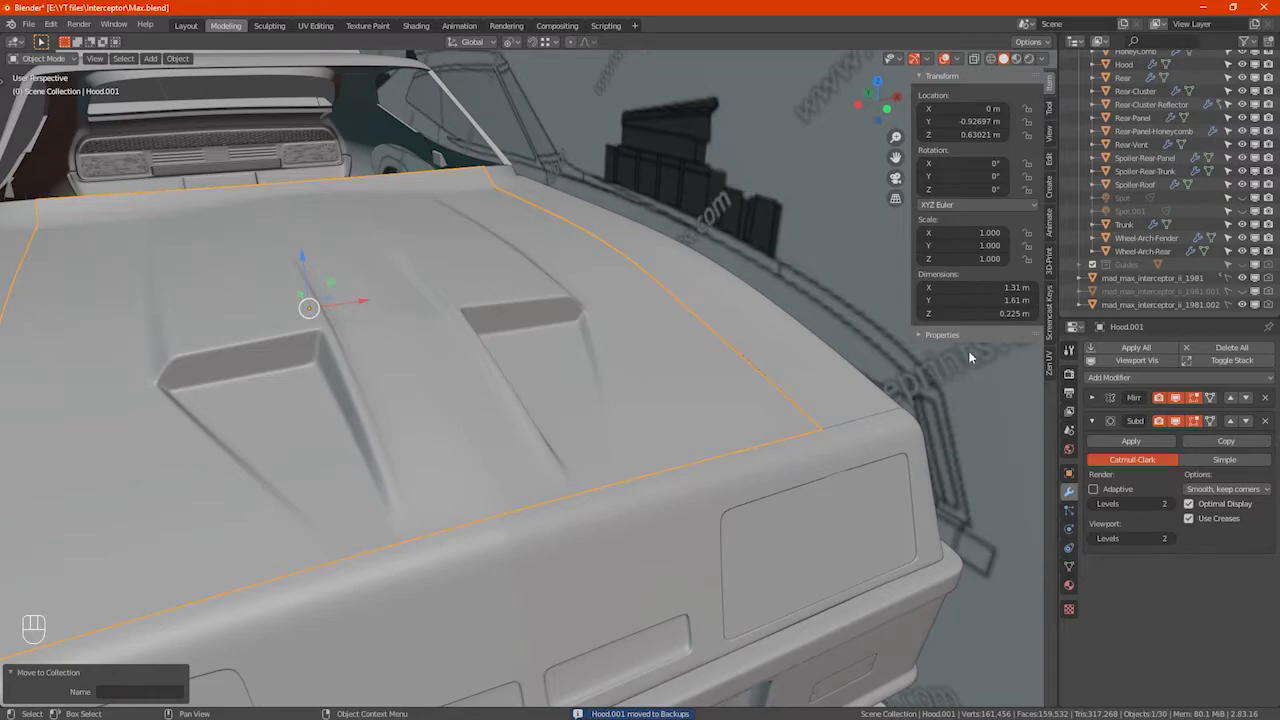
Step: Apply the Mirror modifier on the hood copy and open its mesh for editing in top view with X-ray on
click(1091, 401)
click(1150, 418)
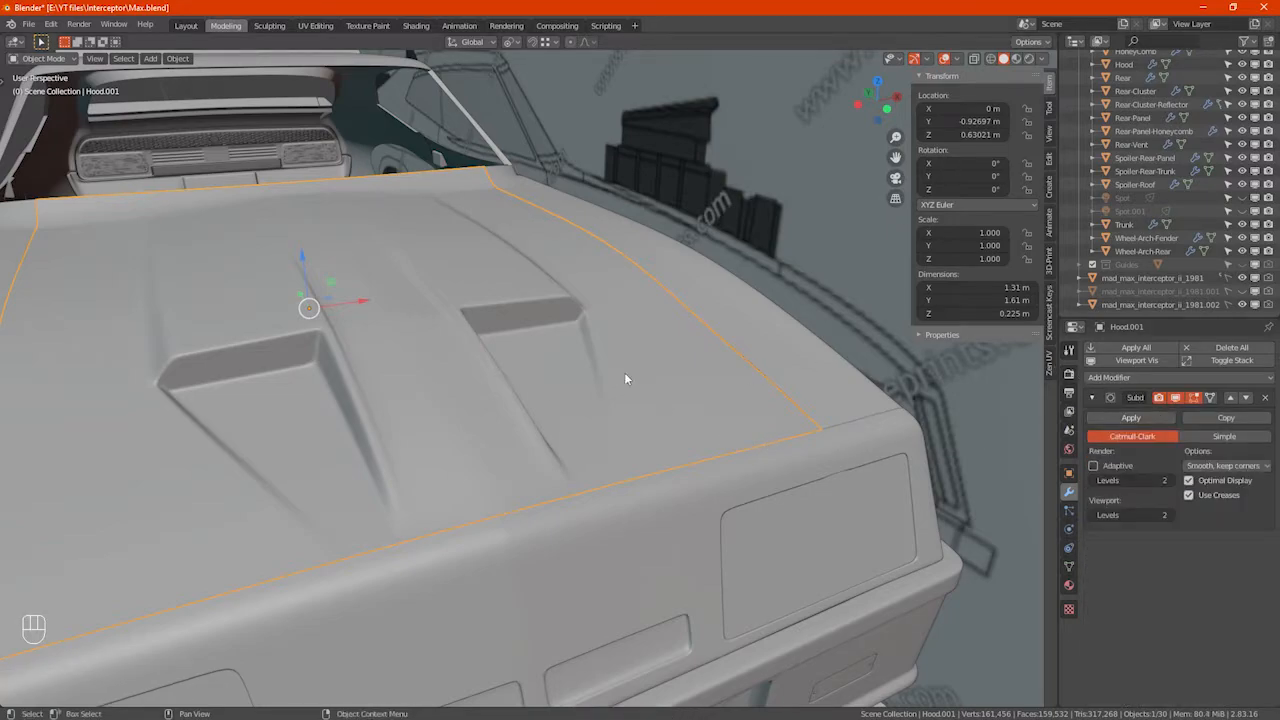
key(Tab)
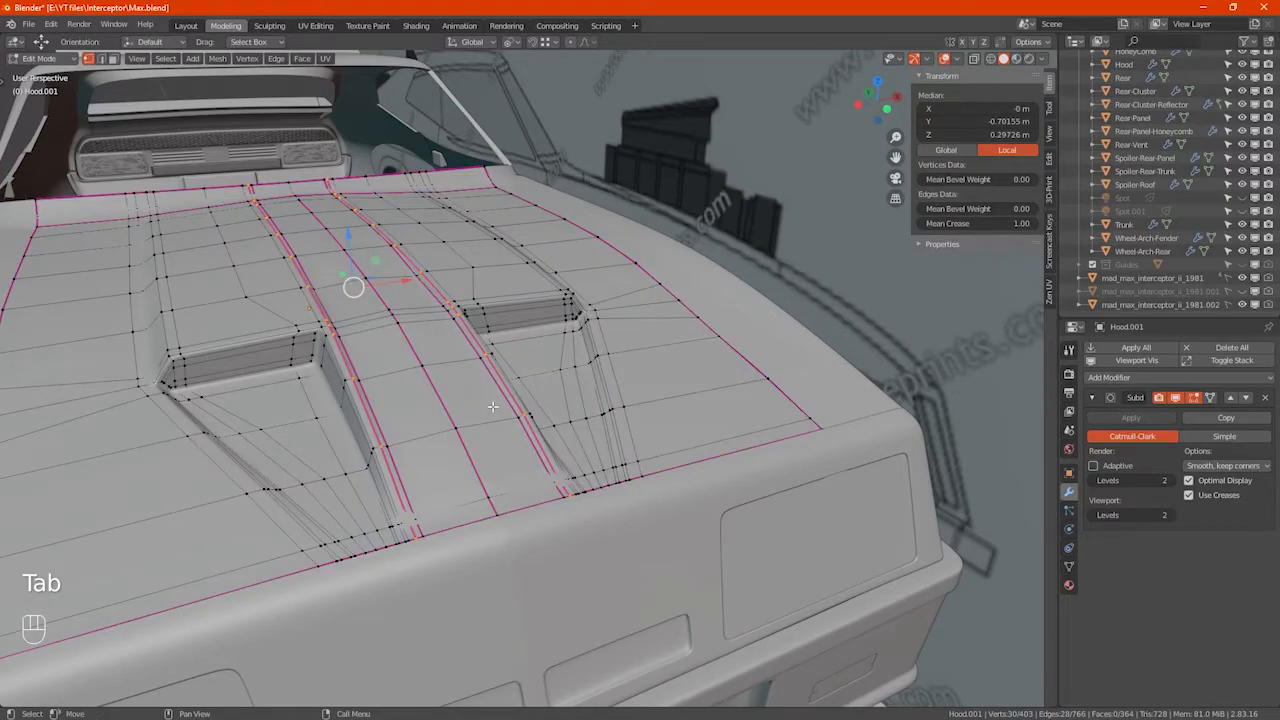
key(KP_7)
key(alt+z)
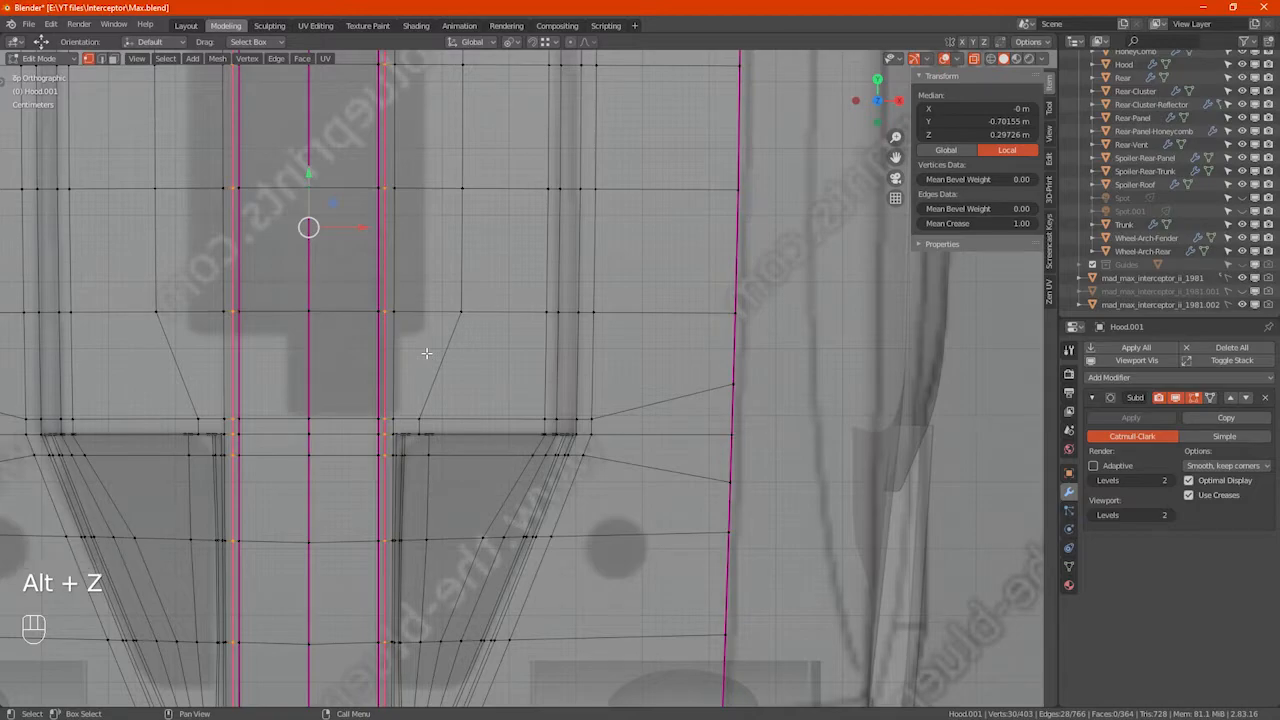
Step: Try to edge-slide the lengthwise edge path behind the vent towards the hood's centre with a factor of 0.491
scroll(476, 300, down, 4)
shift+middle_drag(475, 260, 476, 326)
scroll(476, 316, up, 1)
scroll(490, 150, down, 2)
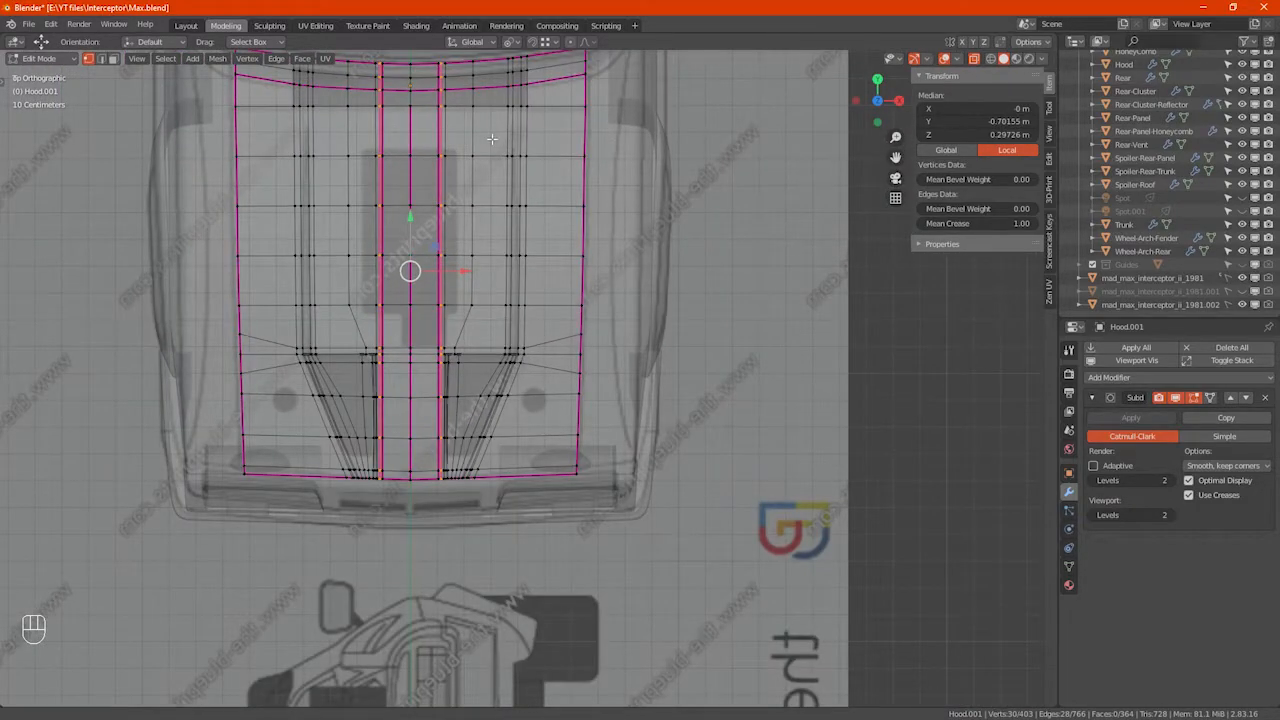
shift+middle_drag(490, 136, 490, 192)
drag(462, 98, 478, 394)
scroll(478, 394, up, 1)
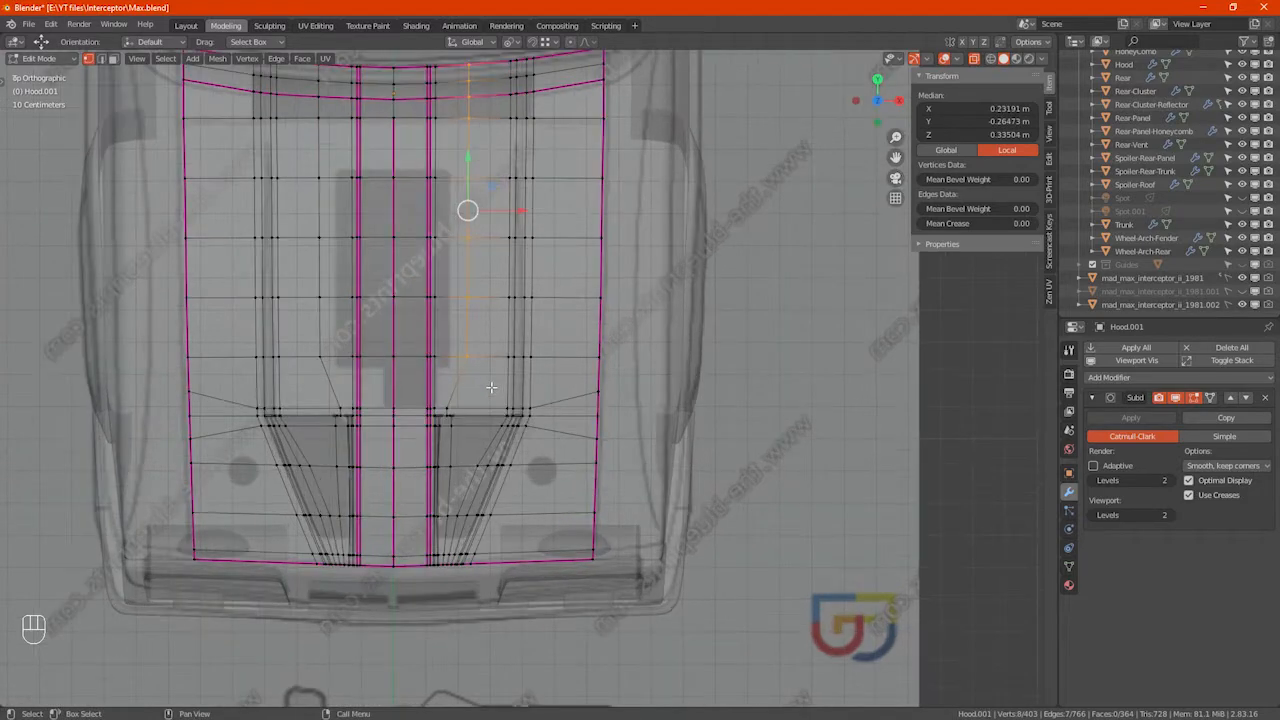
key(g)
key(g)
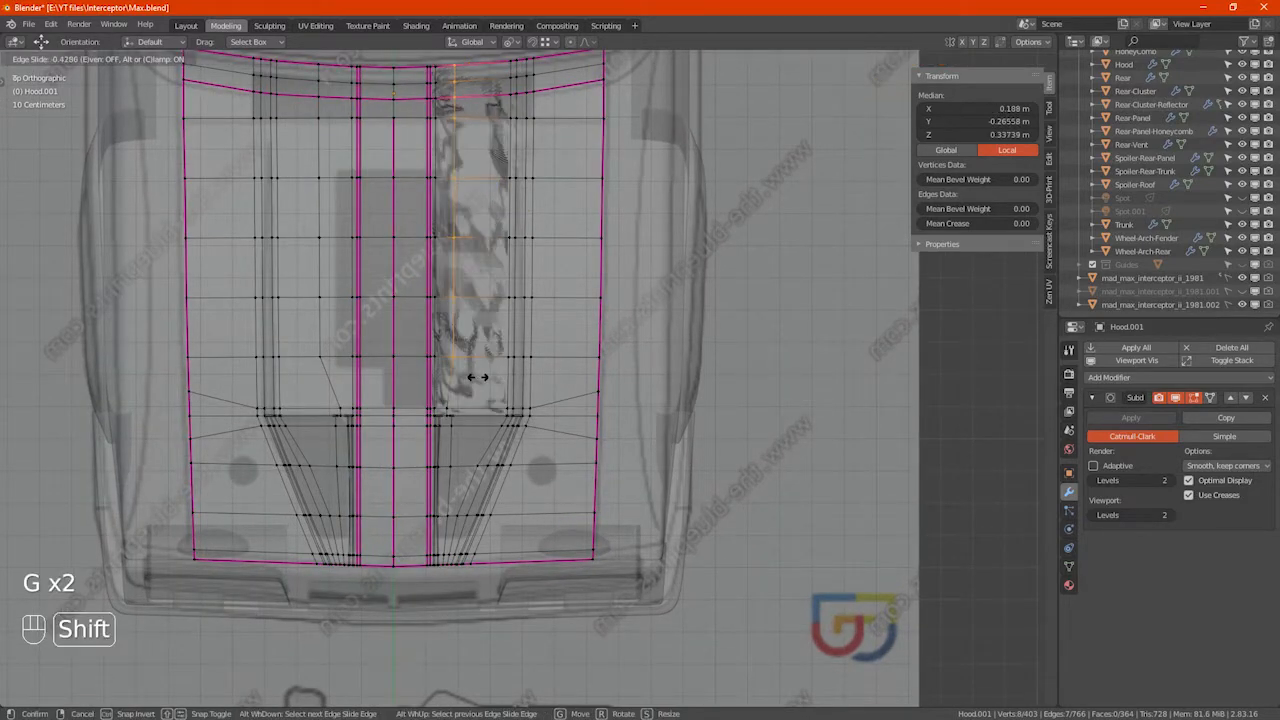
click(502, 375)
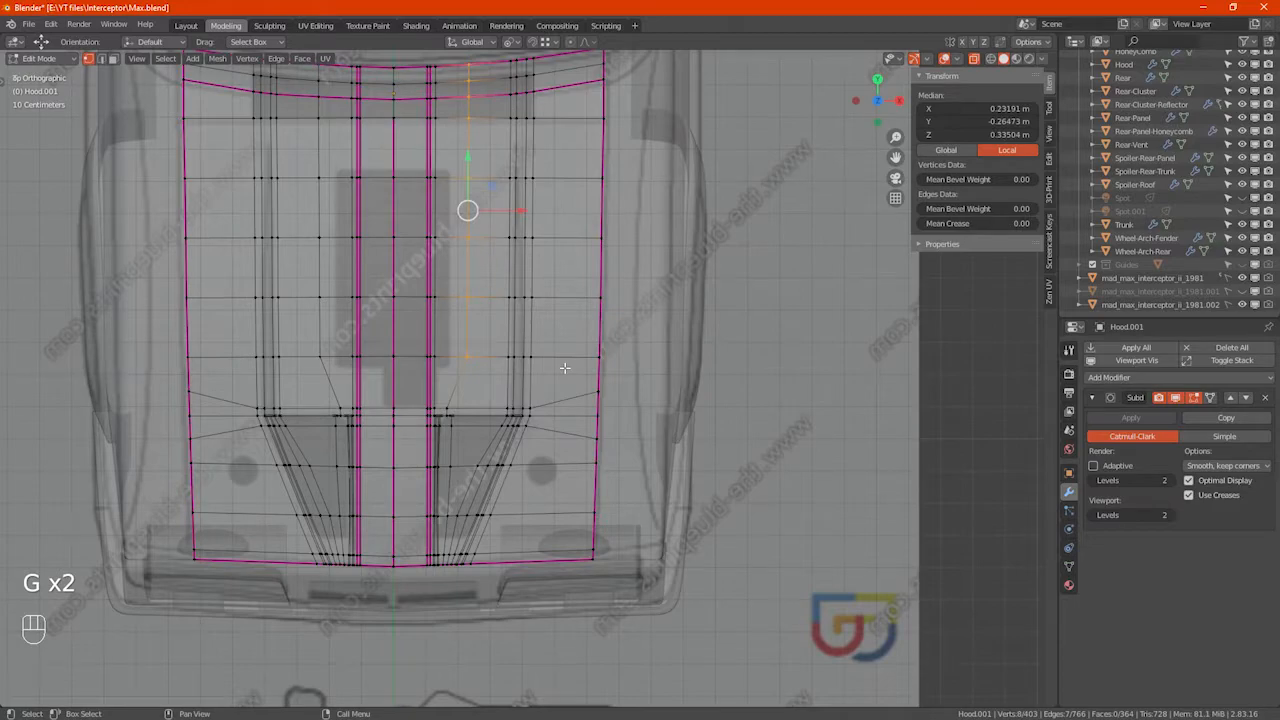
key(g)
key(g)
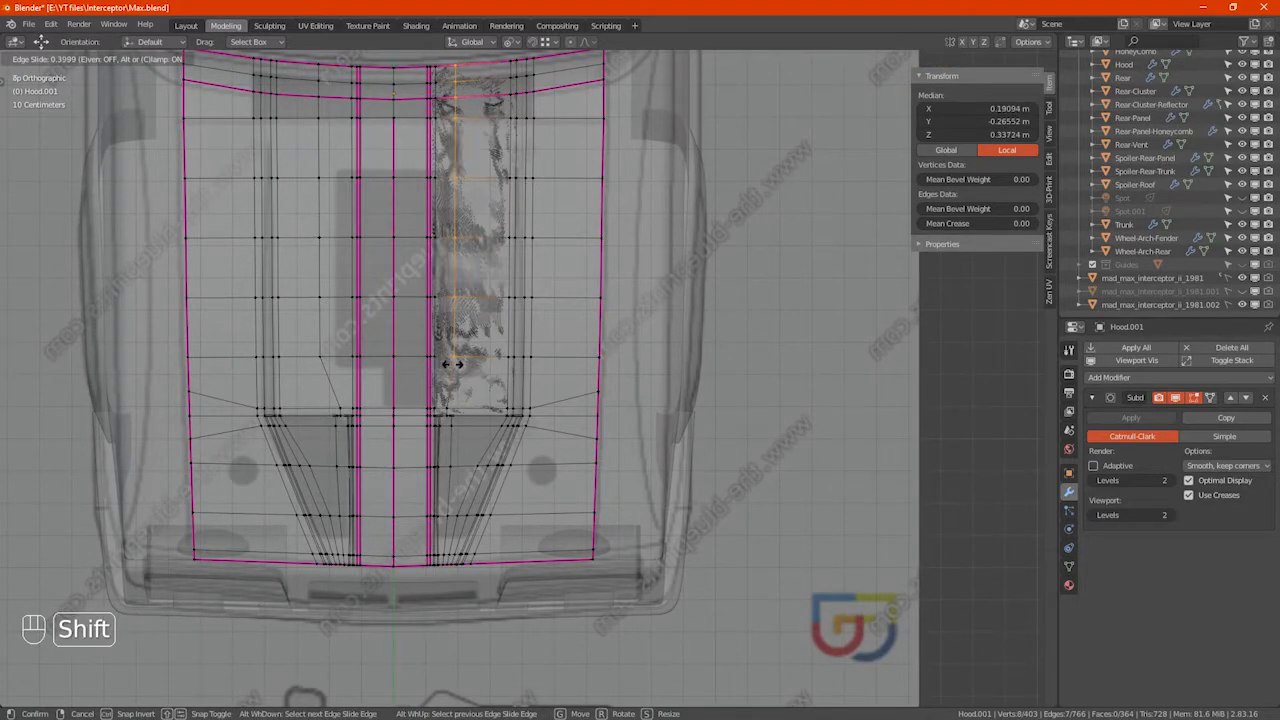
click(457, 374)
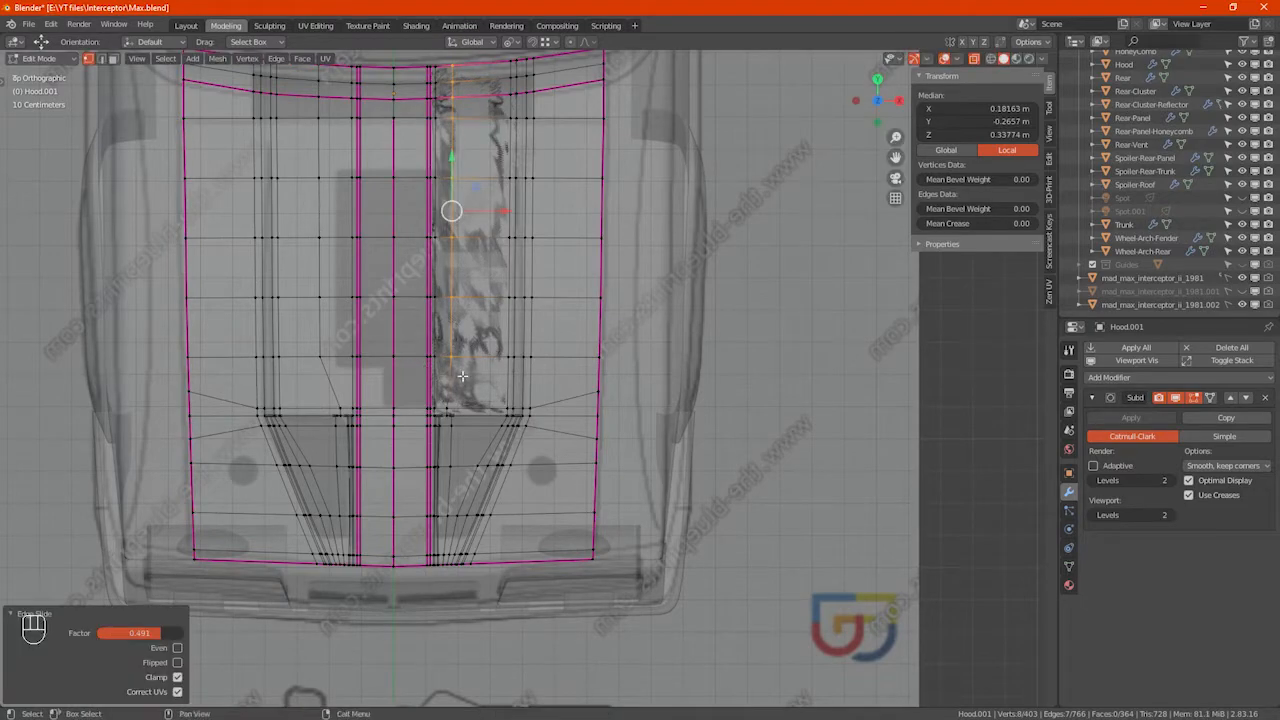
Step: Check which hood object is being edited and undo the last edge slide and its edge selection
alt+middle_click(530, 460)
scroll(1227, 74, up, 8)
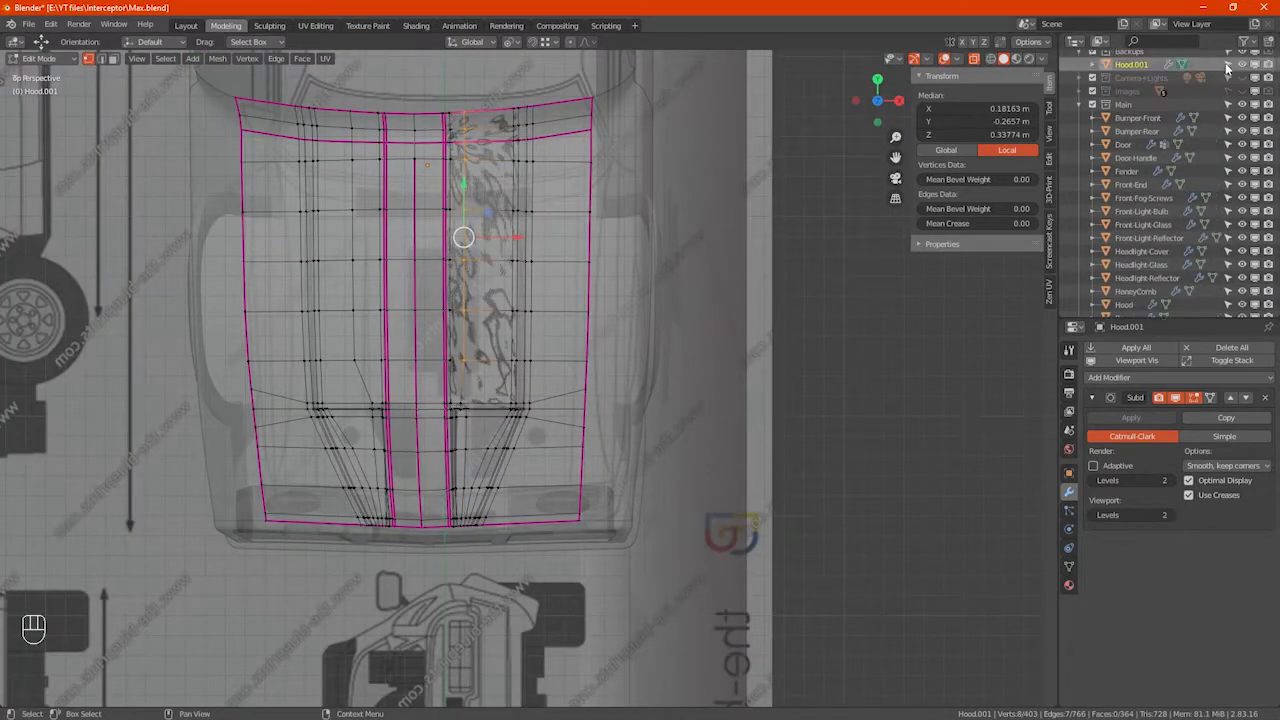
scroll(1227, 68, up, 3)
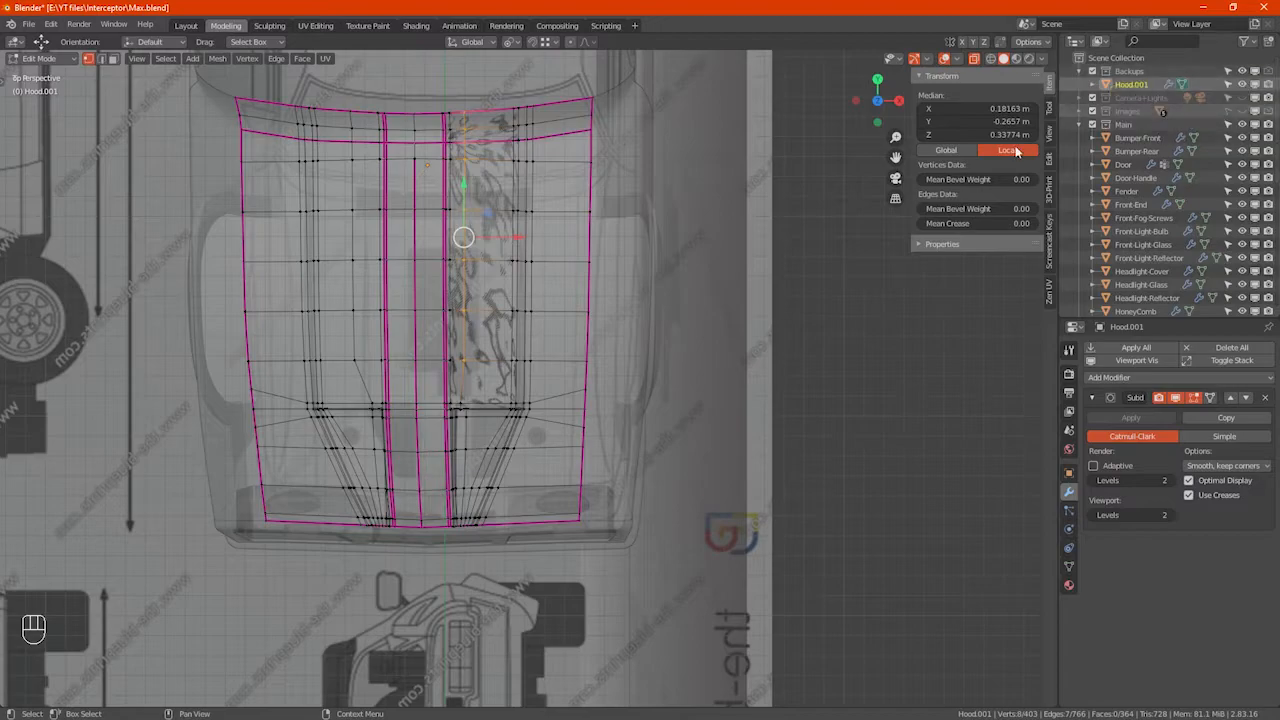
key(Tab)
key(ctrl+z)
key(ctrl+z)
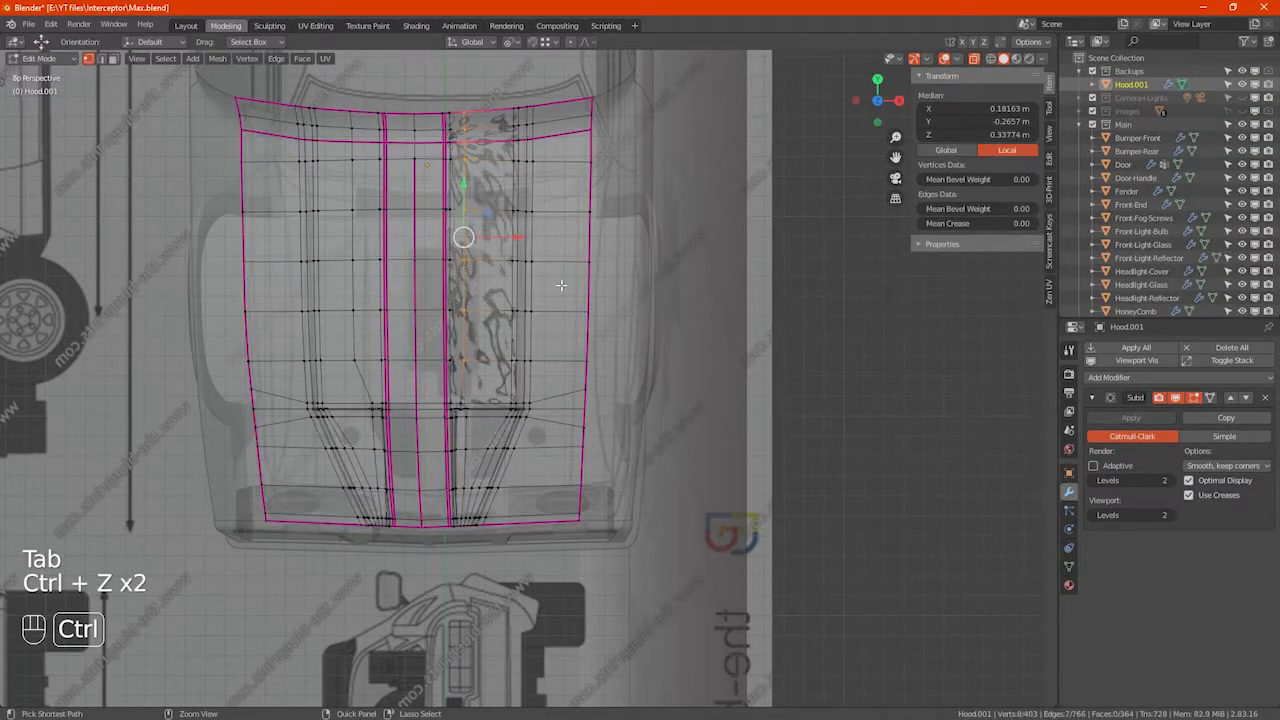
key(ctrl+z)
key(ctrl+z)
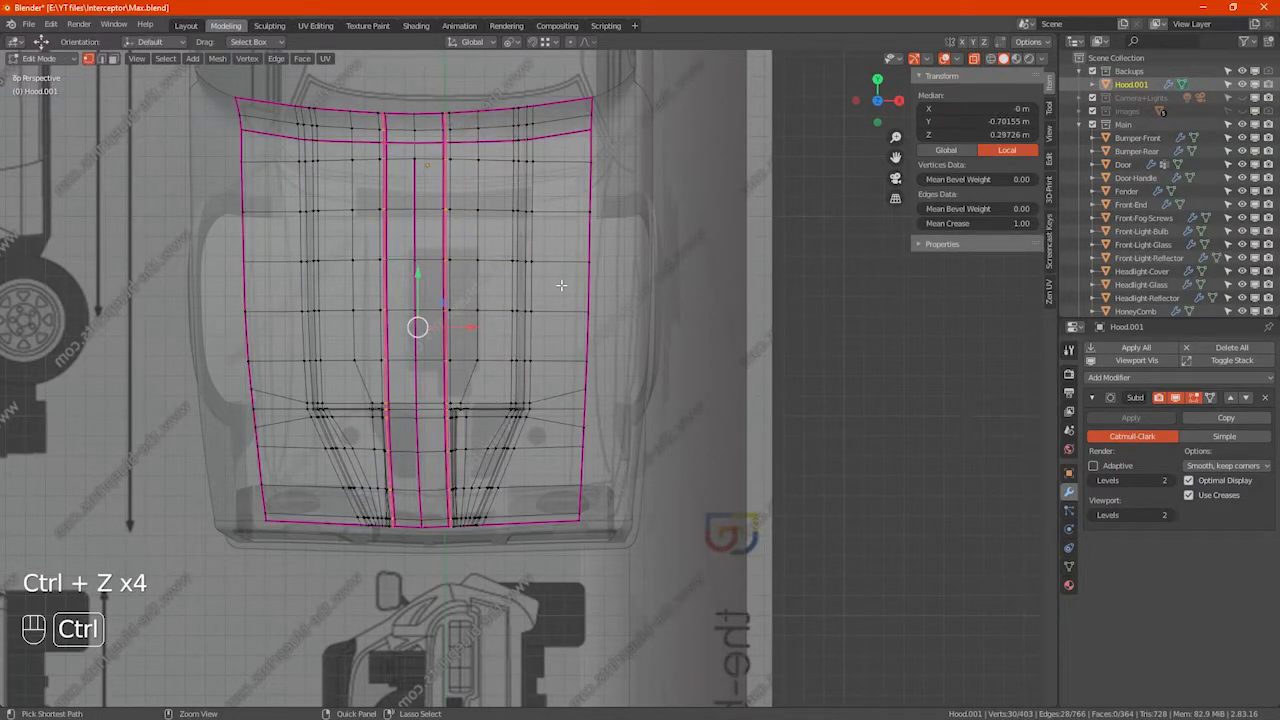
Step: Stop editing the backup hood copy, hide the Backups collection, and open the original hood's mesh for editing
key(Tab)
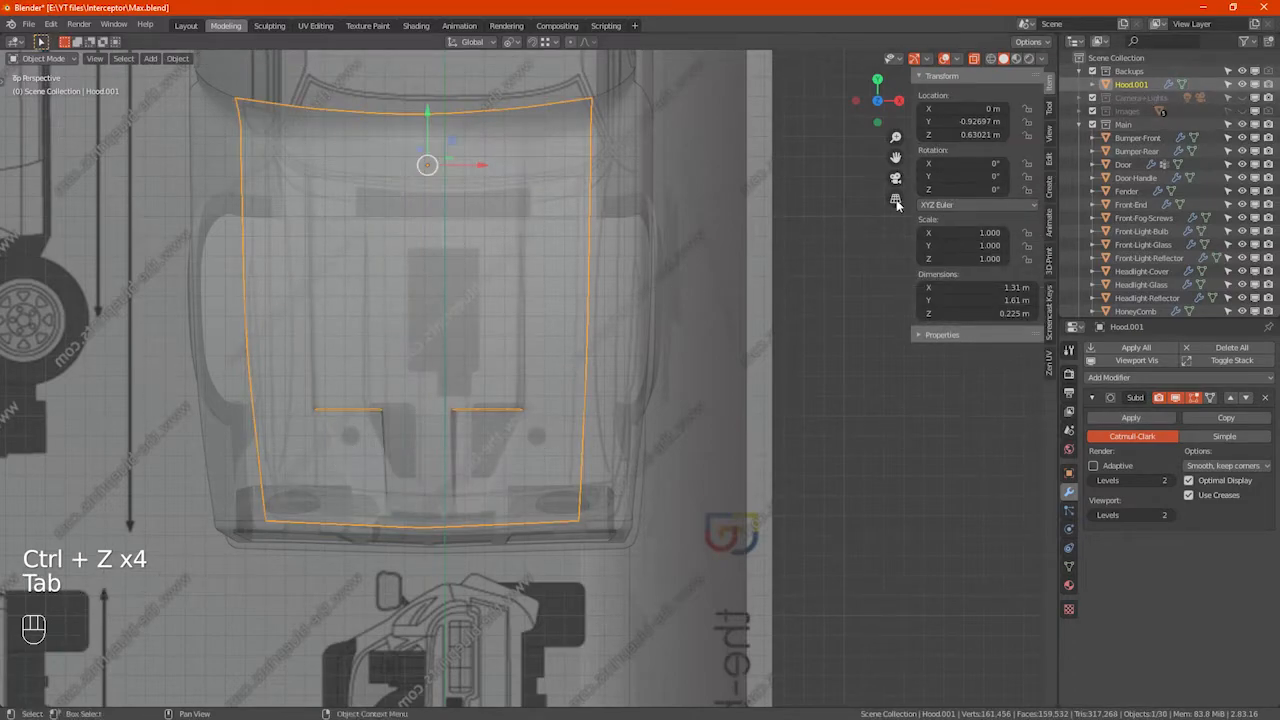
click(1241, 72)
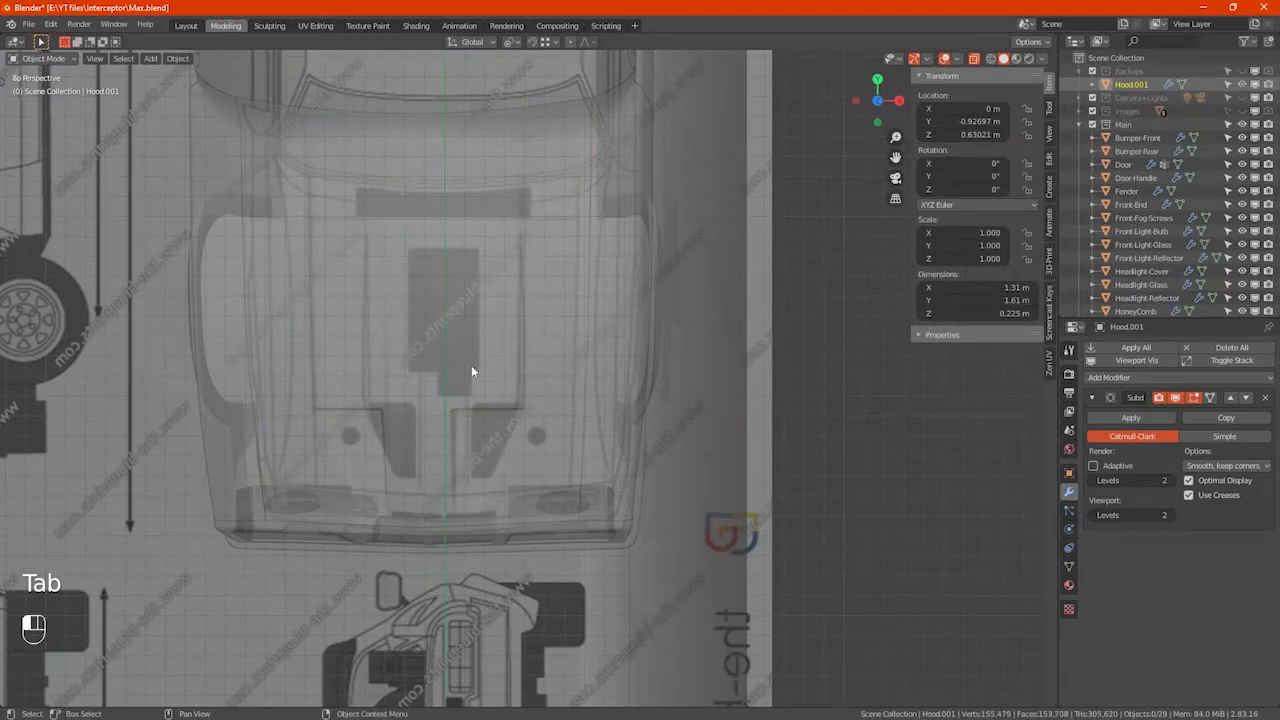
click(476, 403)
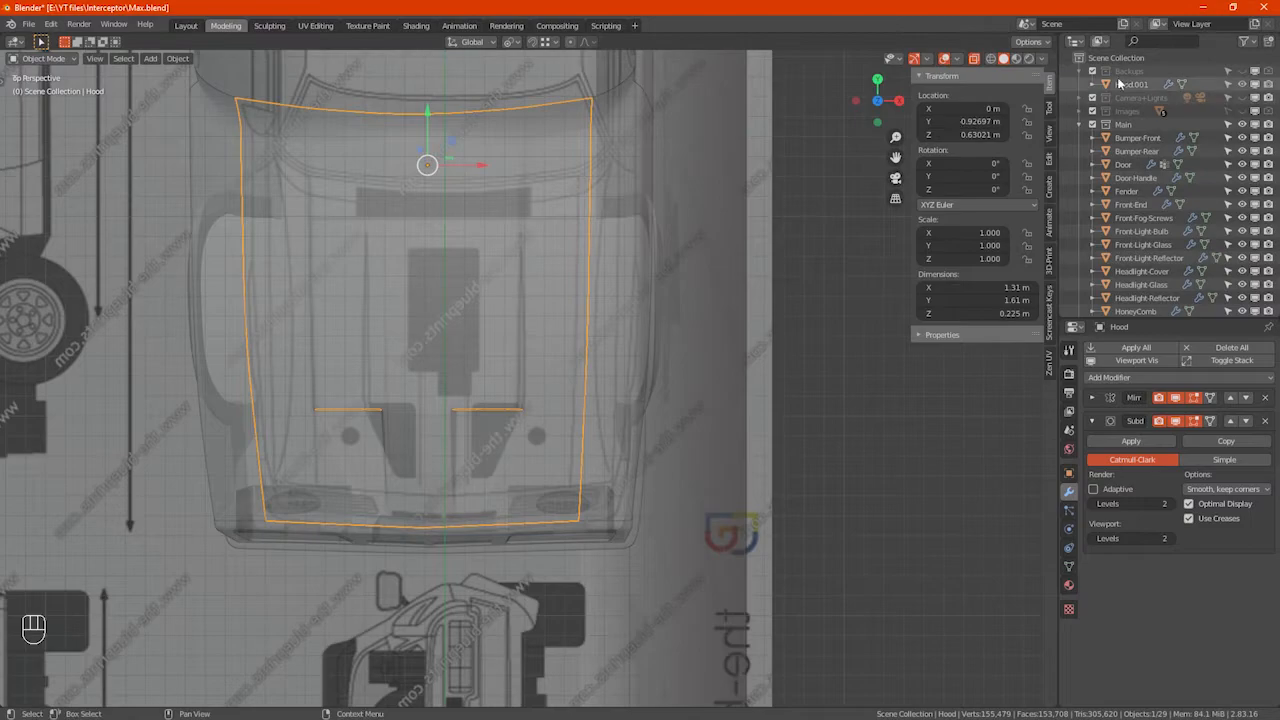
key(Tab)
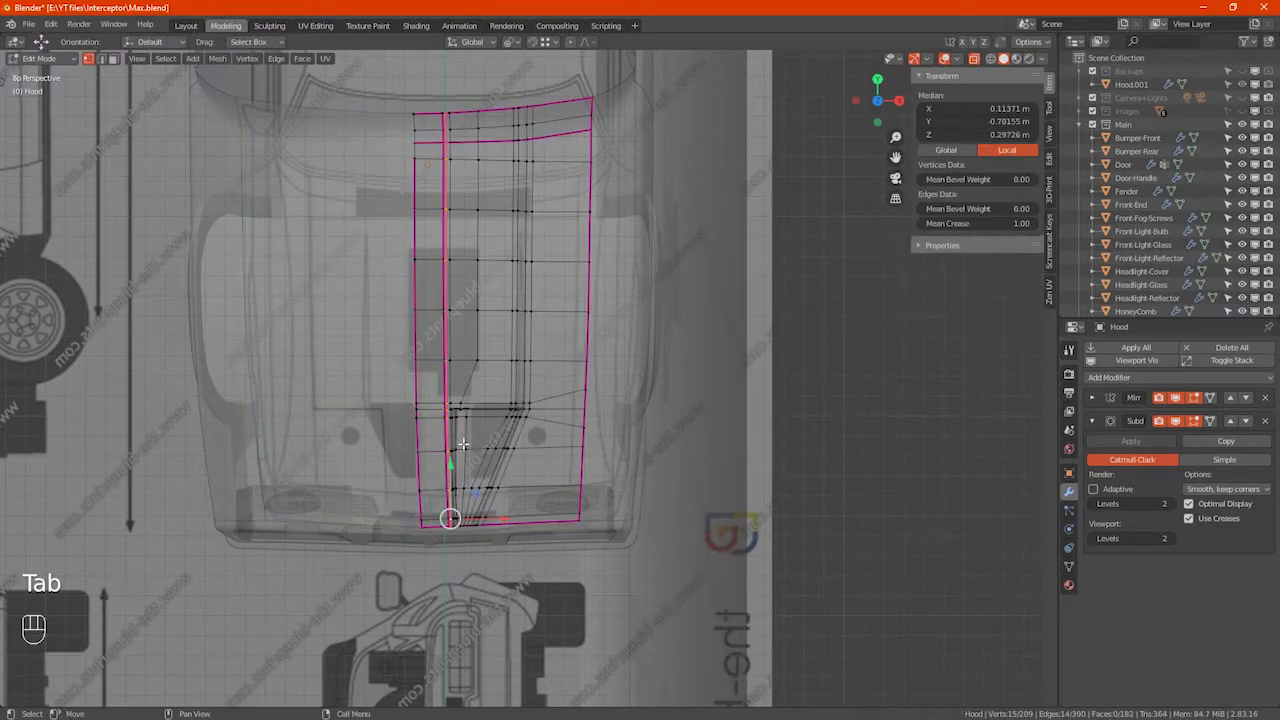
Step: In top view, edge-slide the lengthwise edge path behind the vent towards the hood's centre with a factor of -0.507
scroll(477, 400, up, 3)
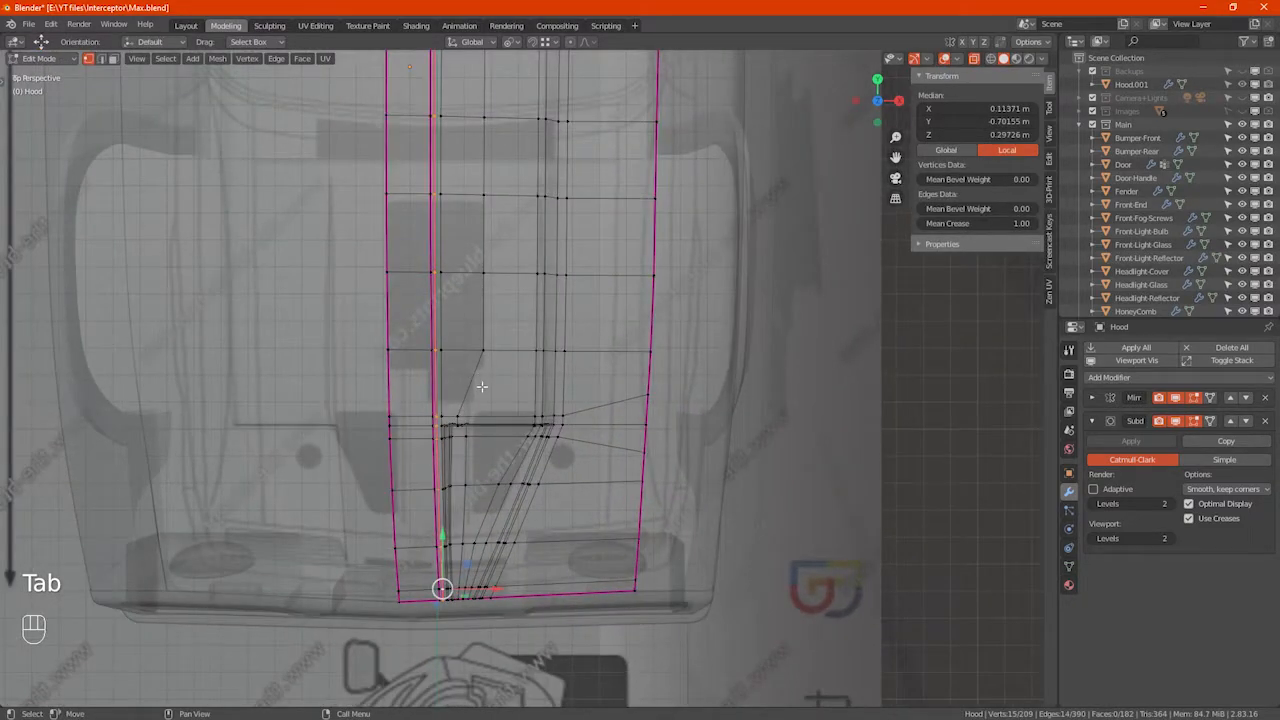
scroll(481, 386, up, 1)
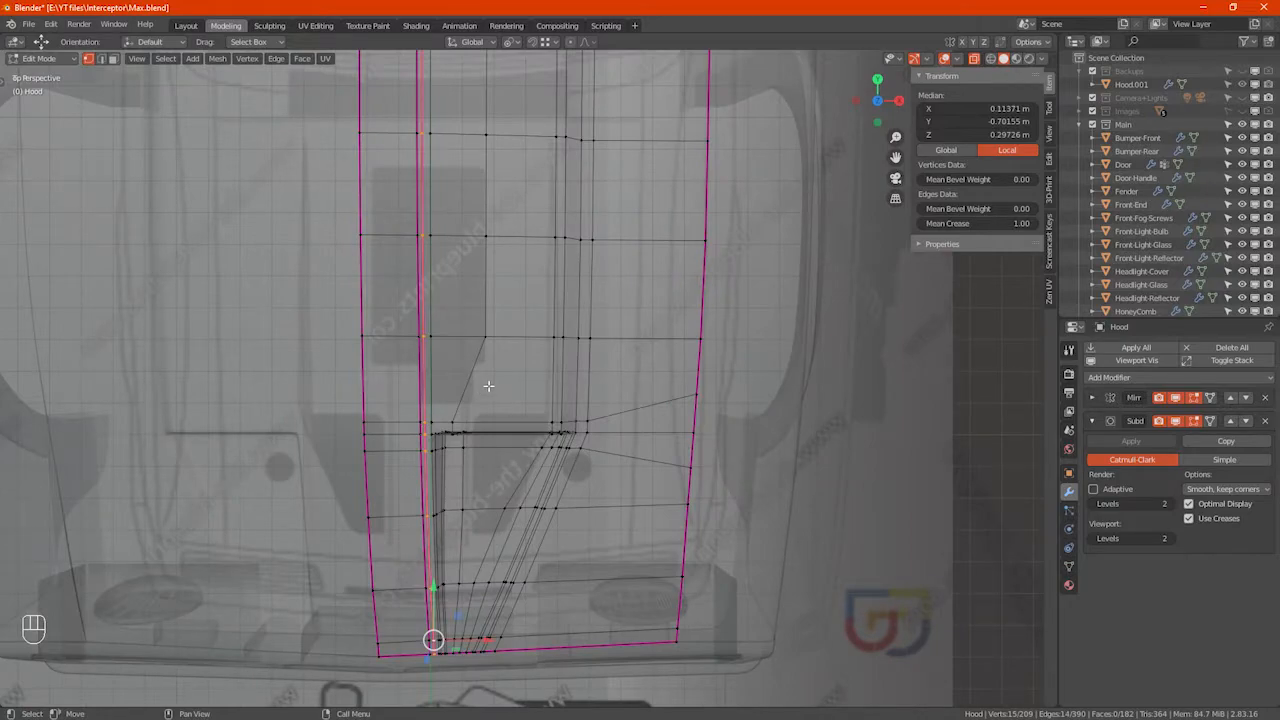
middle_drag(502, 310, 454, 230)
scroll(519, 394, up, 4)
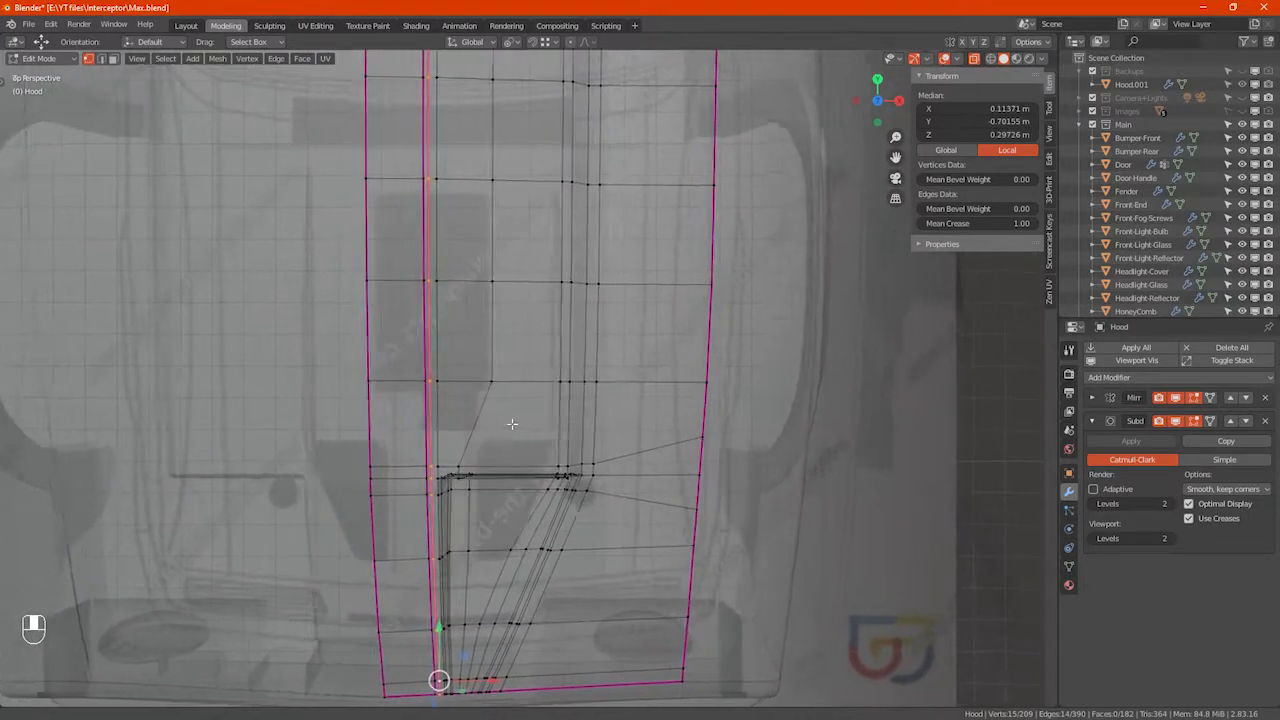
key(KP_7)
scroll(442, 414, down, 4)
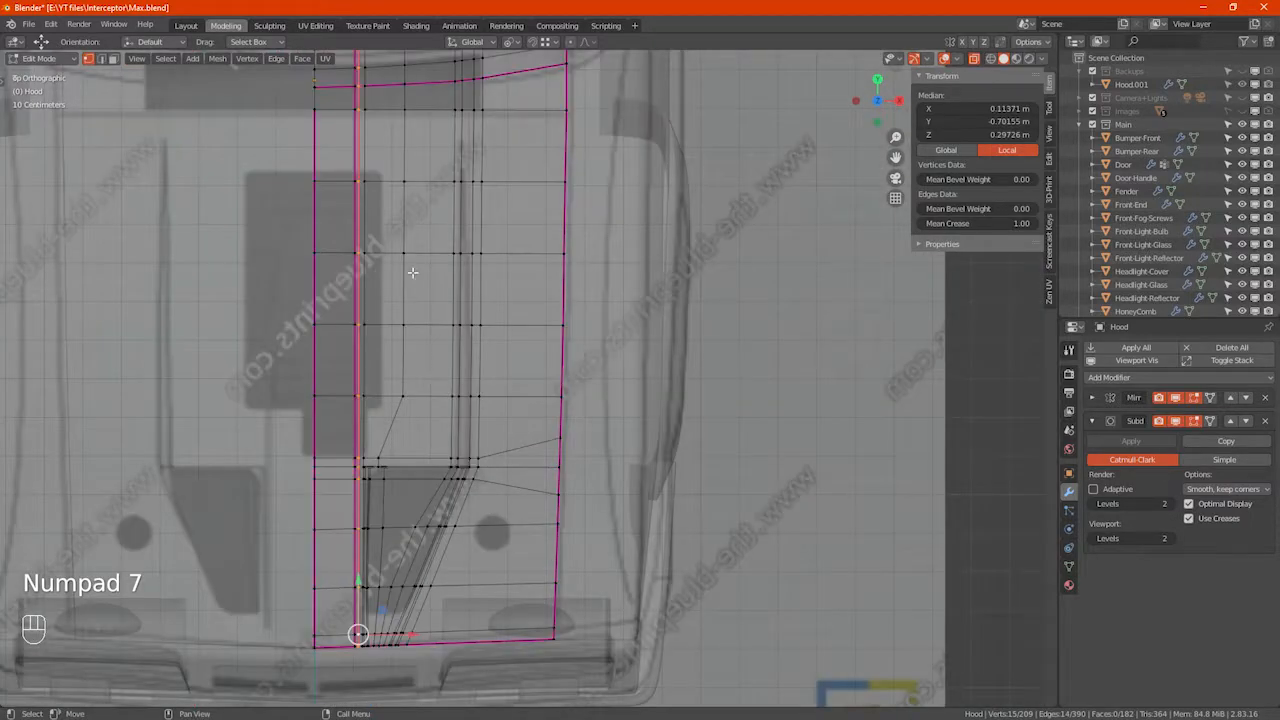
shift+middle_drag(443, 128, 467, 214)
alt+click(427, 440)
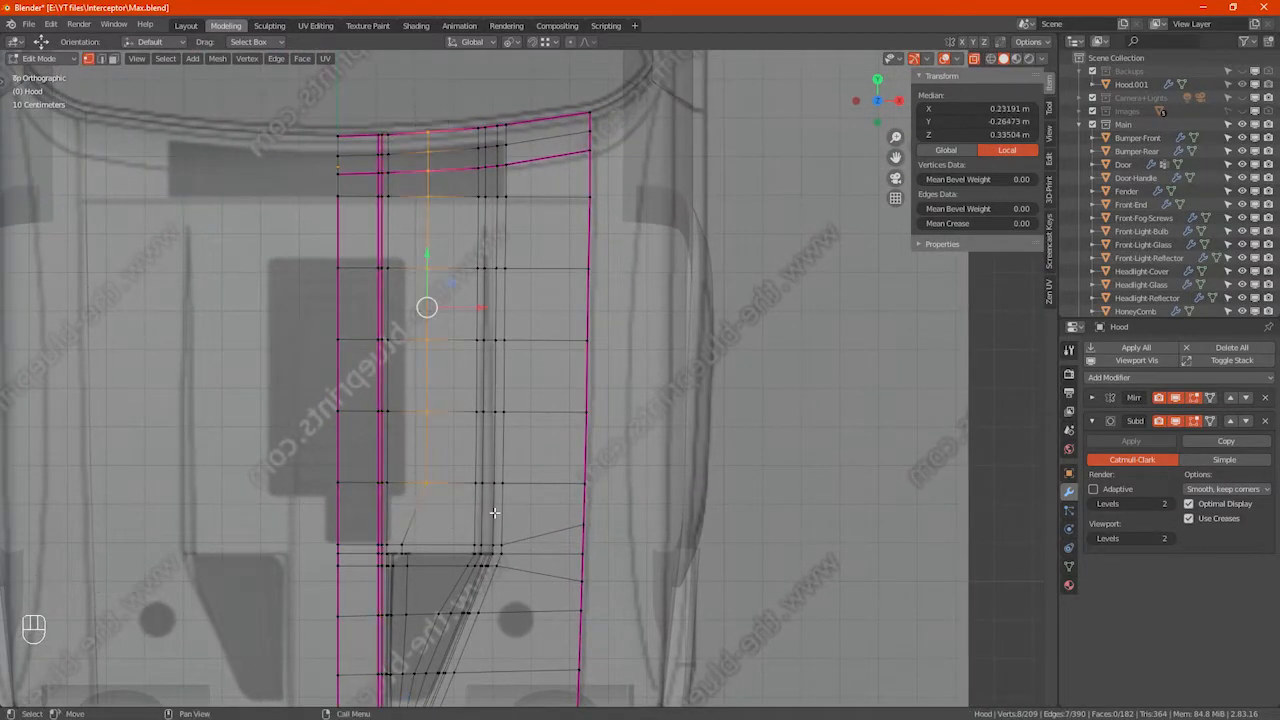
key(g)
key(g)
key(shift)
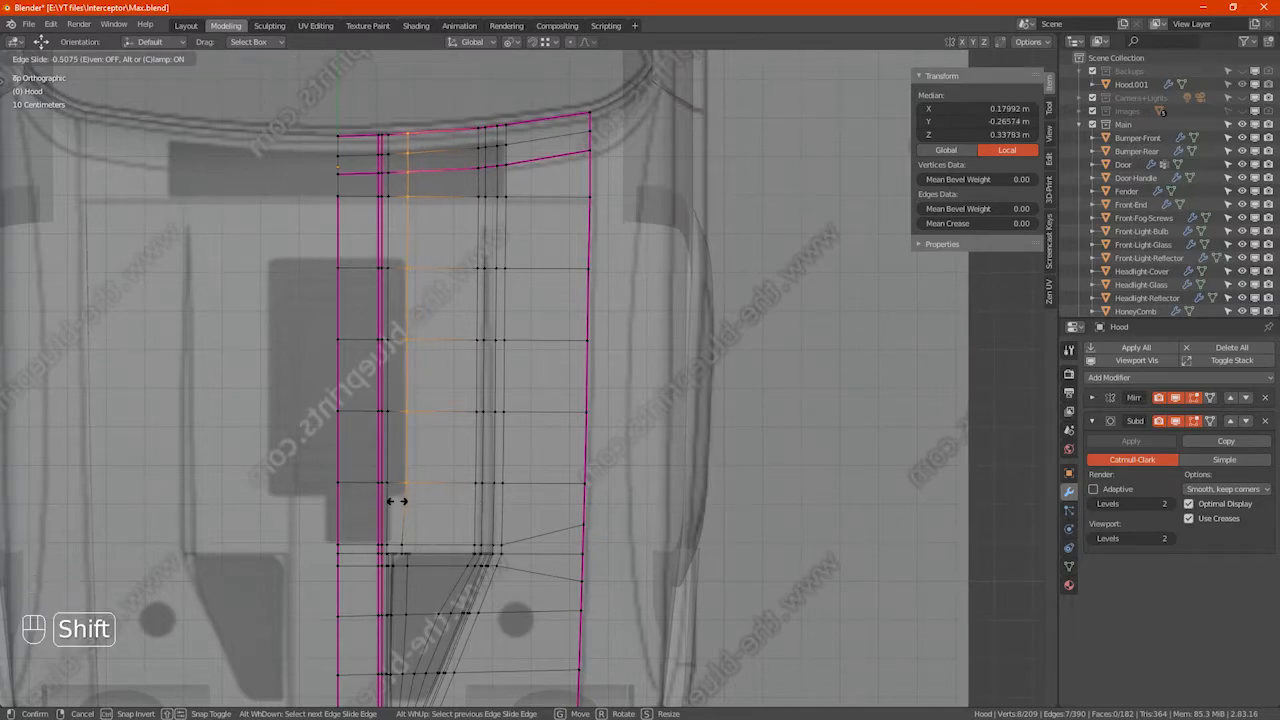
click(401, 506)
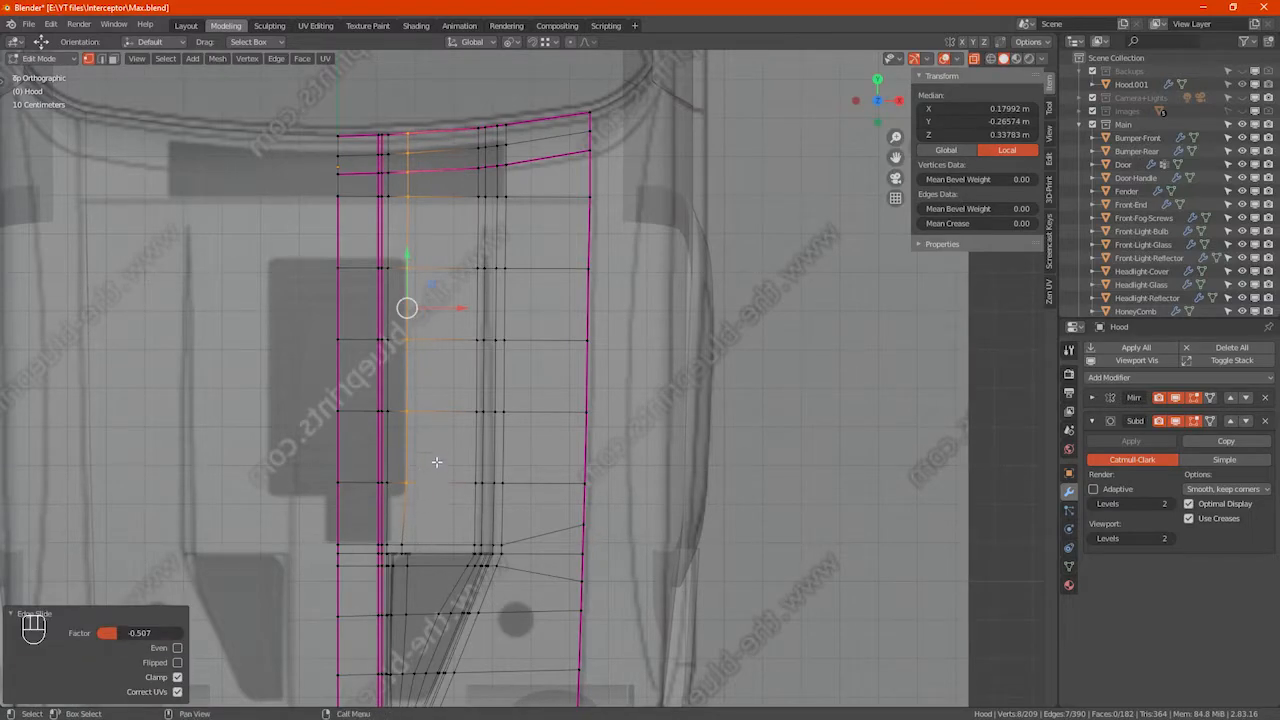
Step: Edge-slide two crosswise loops to the rear and front edges of the blueprint's wide opening, with factors of 0.120 and 0.210
alt+click(452, 269)
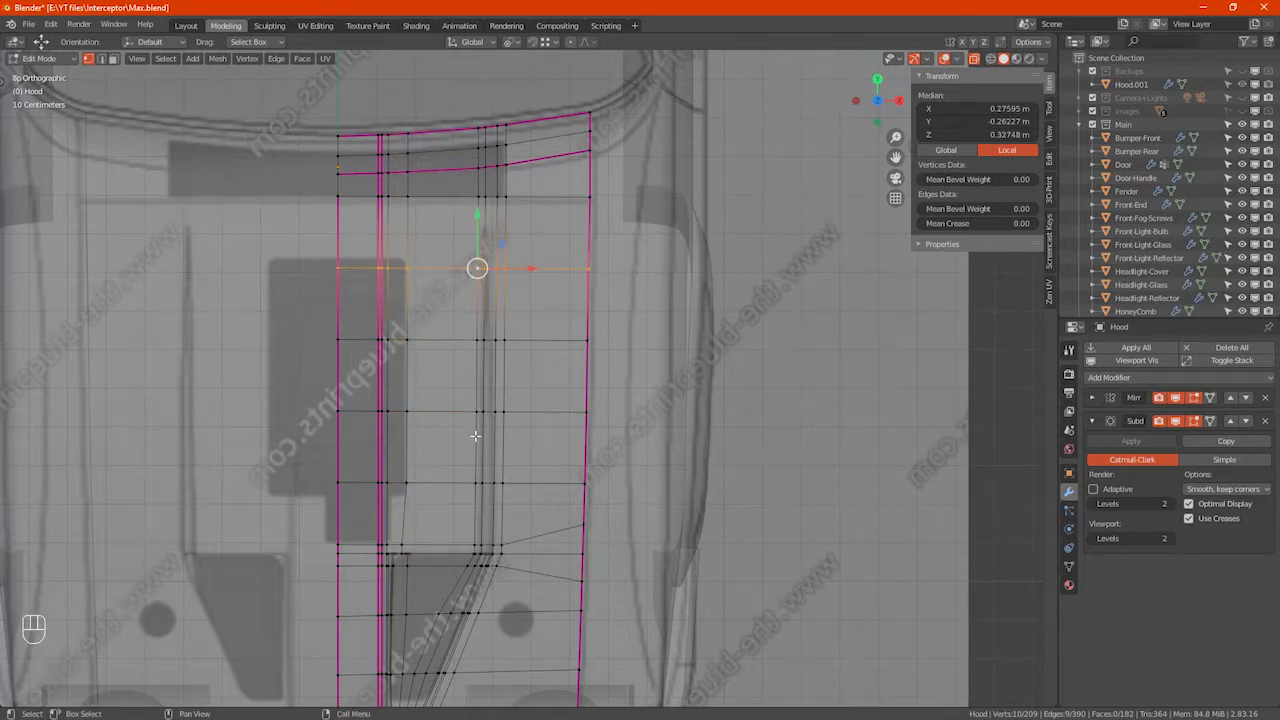
key(g)
key(g)
click(474, 428)
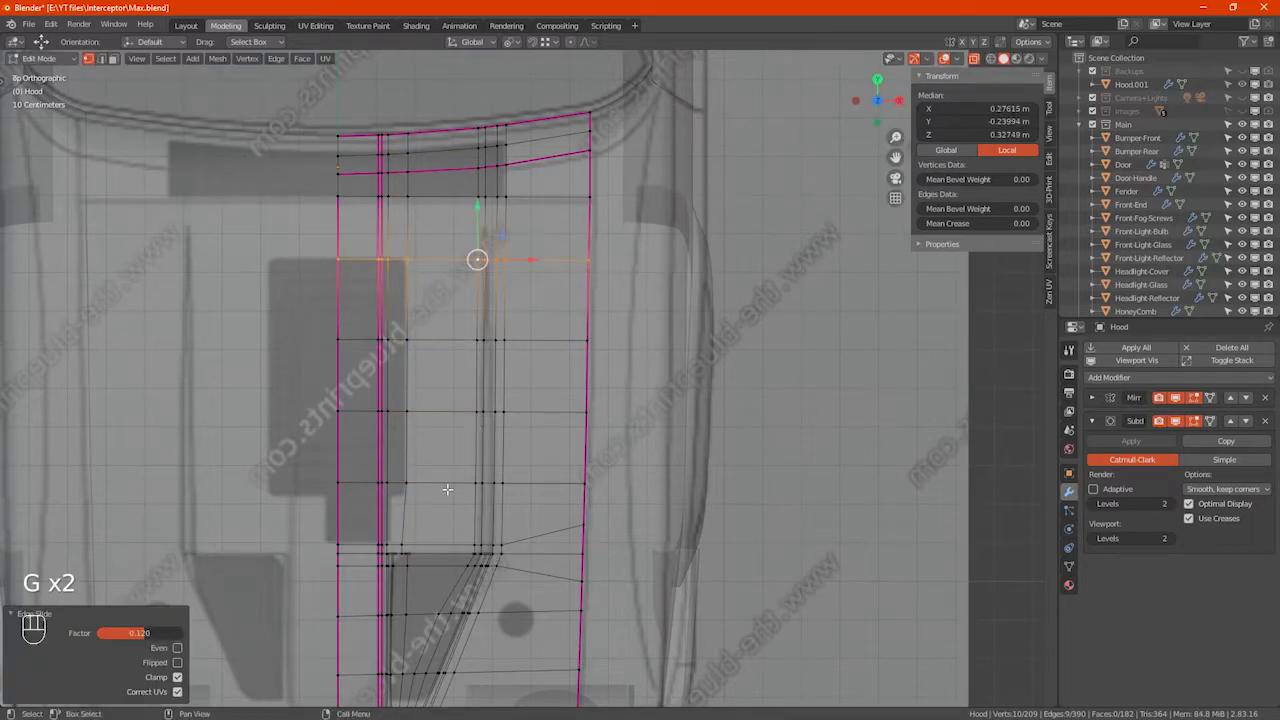
alt+click(449, 487)
key(g)
key(g)
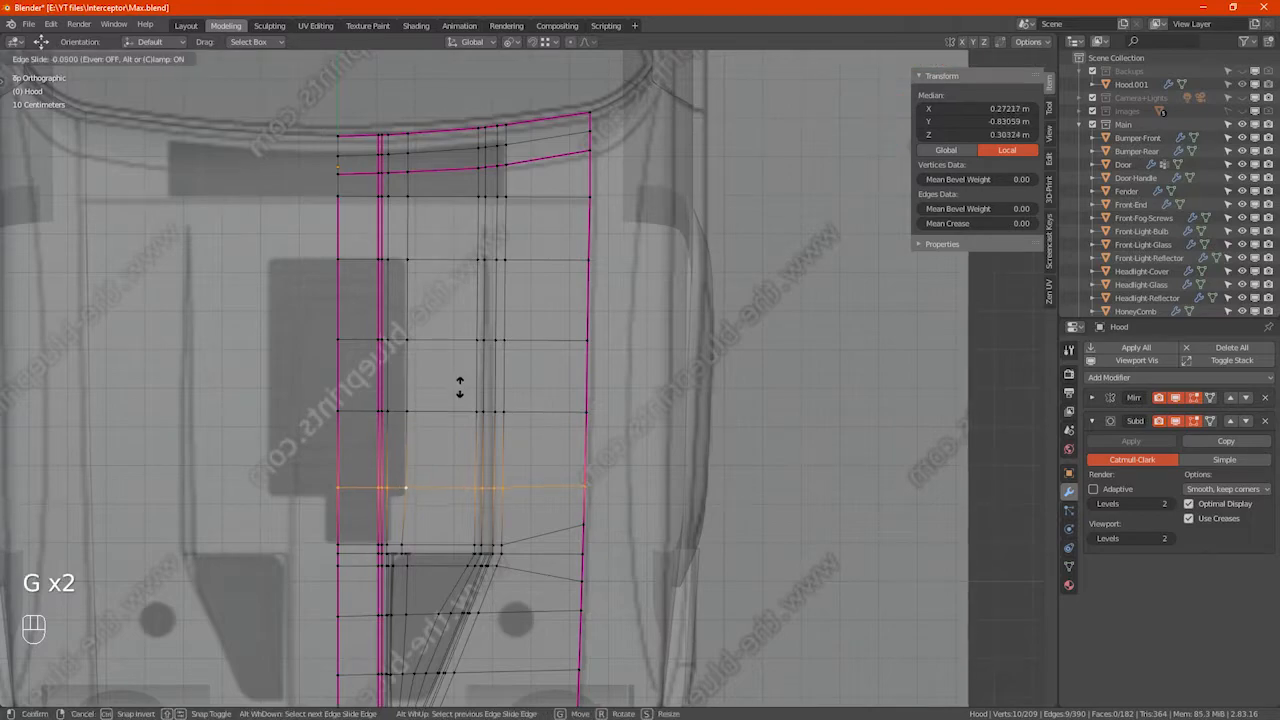
shift+click(460, 394)
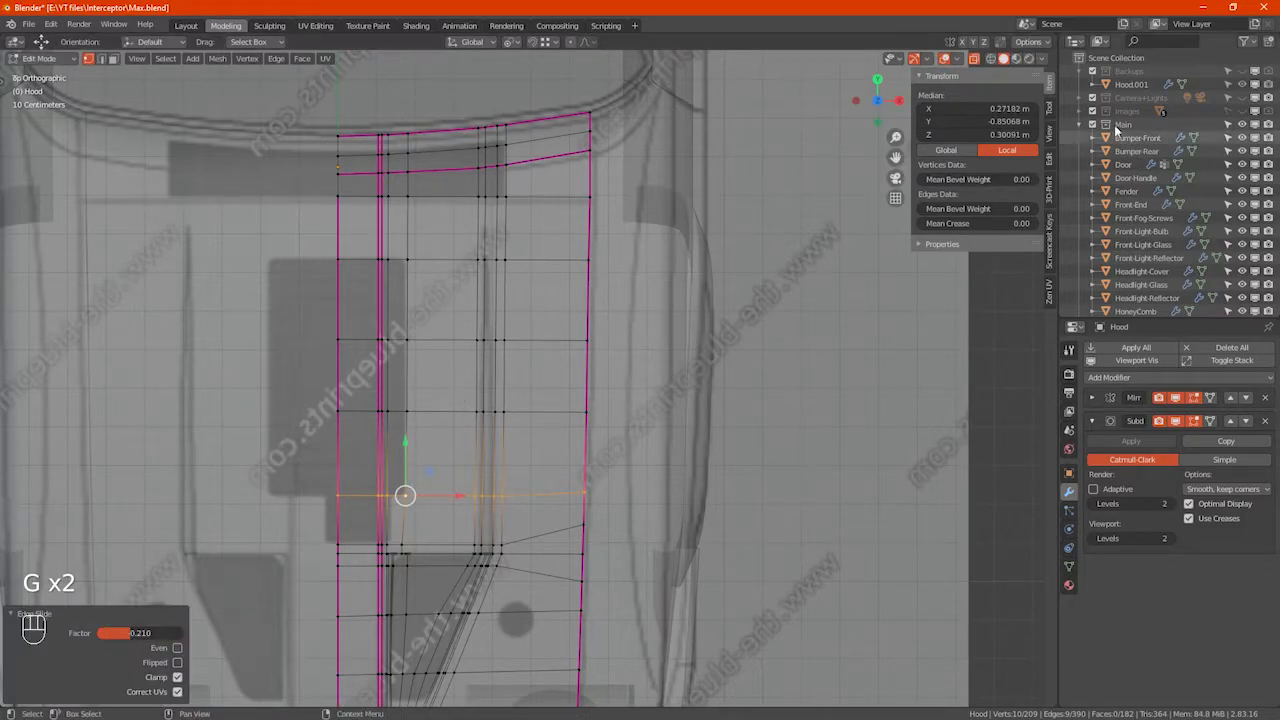
Step: Select the lengthwise path just outside the centre ridge without its front vertex and edge-slide it outwards with a factor of 0.188
shift+middle_drag(513, 539, 576, 457)
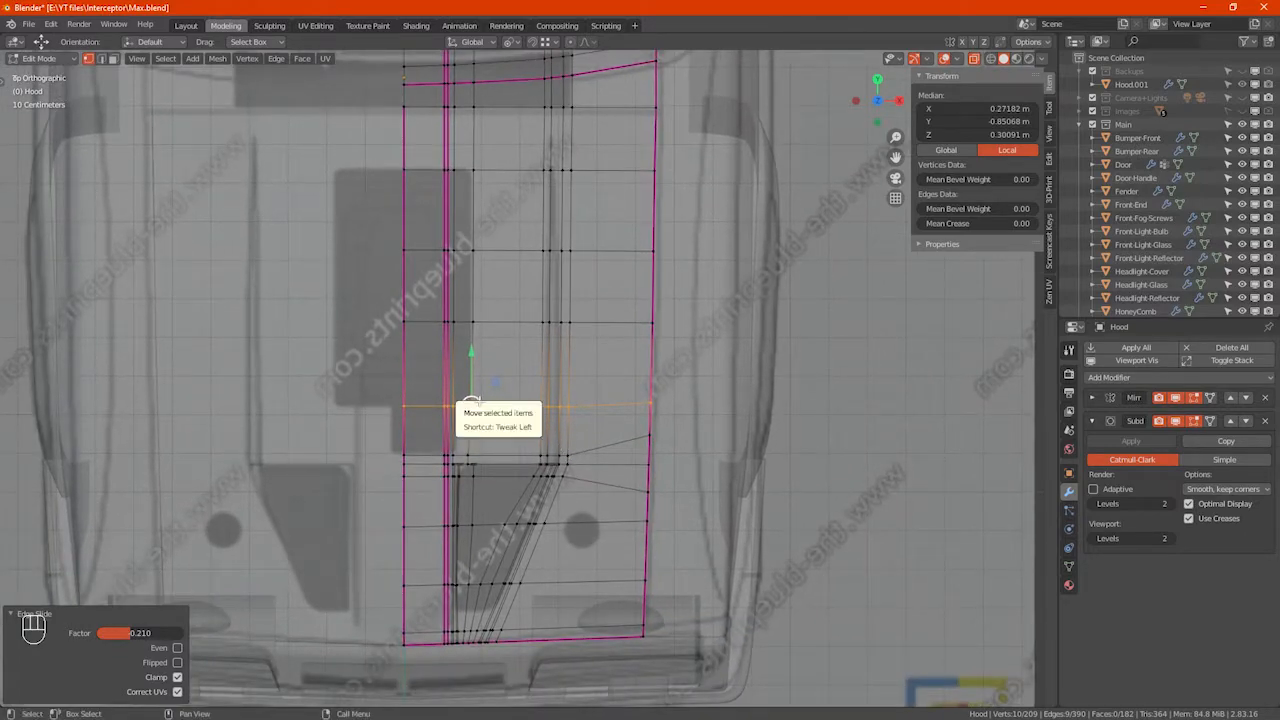
scroll(466, 428, up, 4)
scroll(465, 438, down, 3)
middle_drag(483, 271, 480, 361)
alt+click(457, 161)
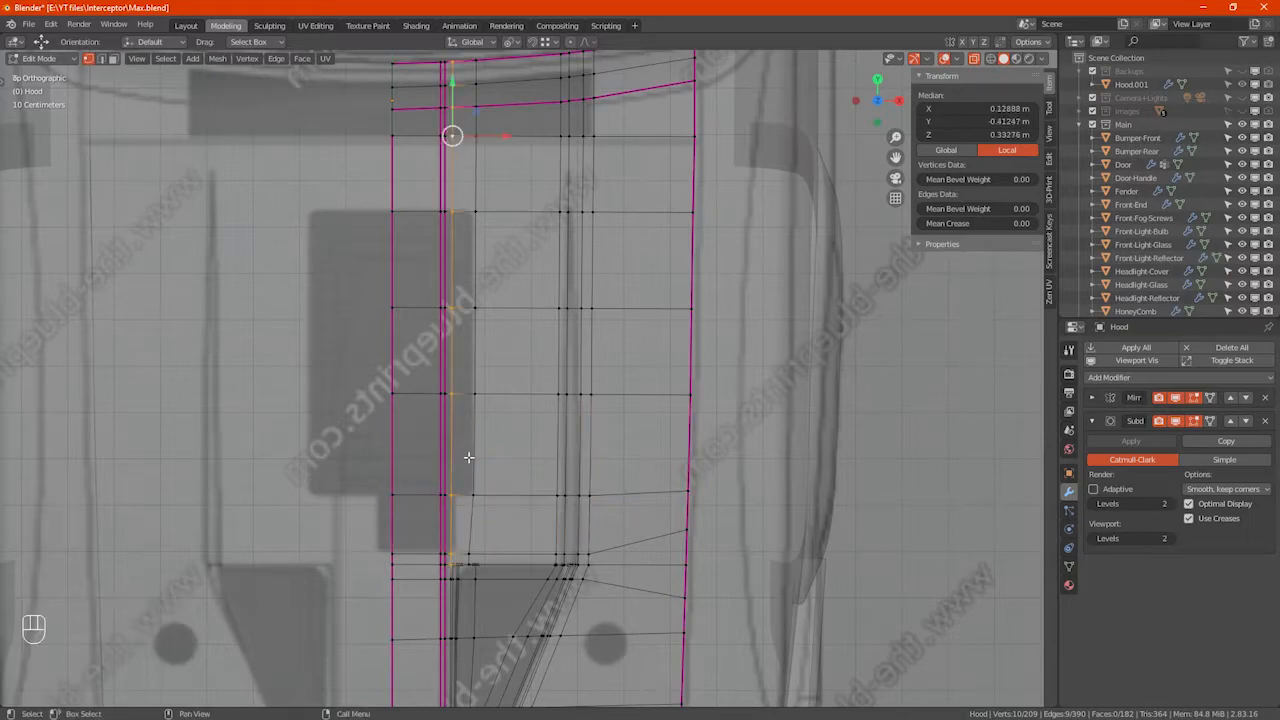
shift+middle_drag(470, 491, 471, 391)
scroll(459, 454, up, 3)
ctrl+drag(453, 486, 464, 490)
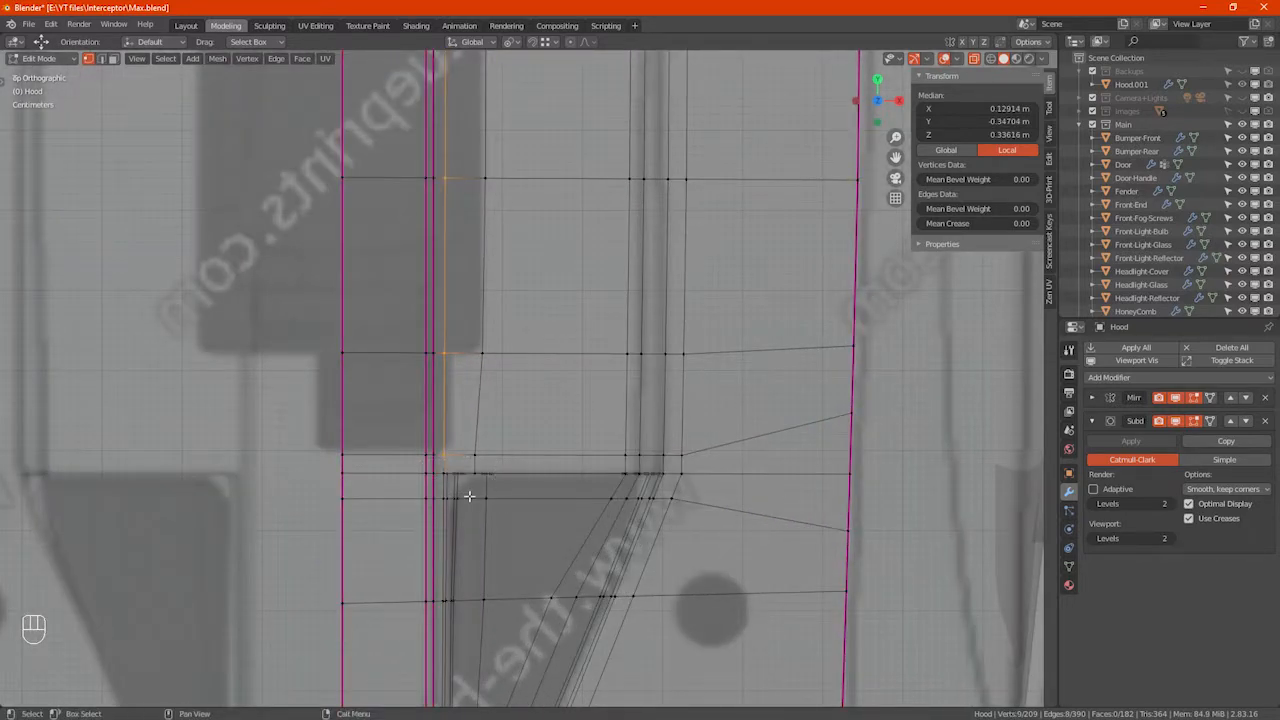
key(g)
key(g)
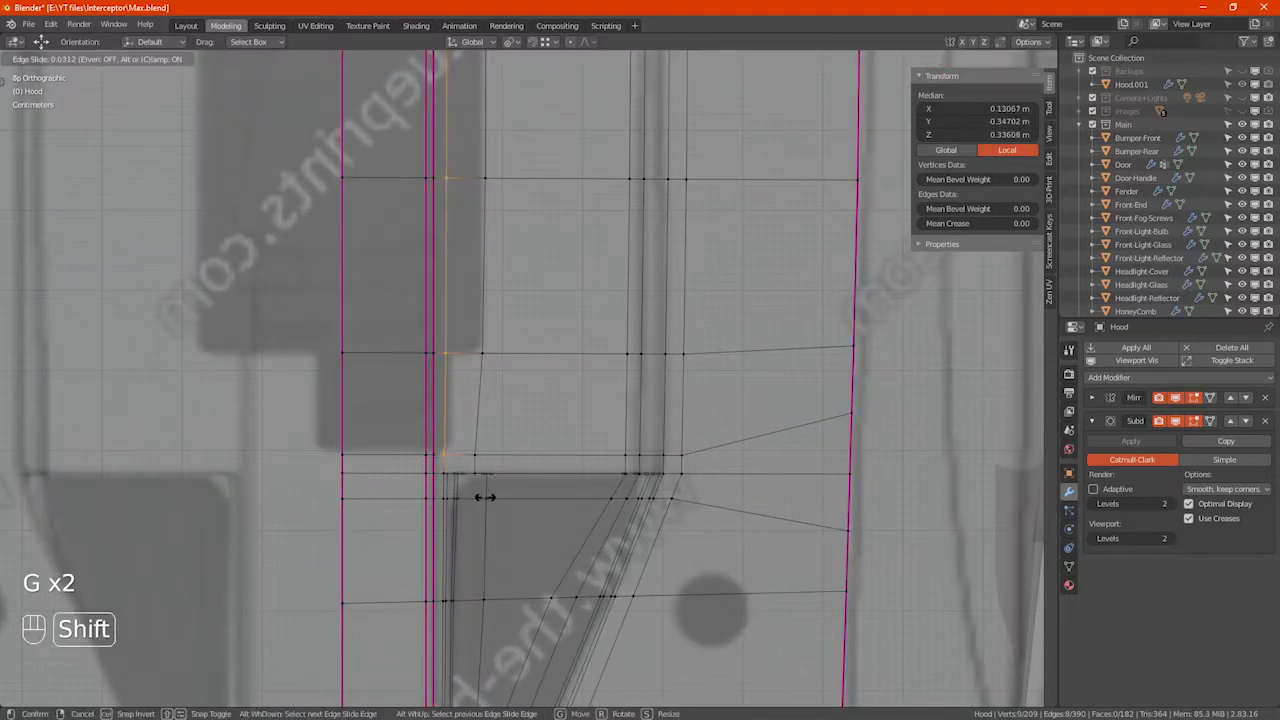
click(513, 494)
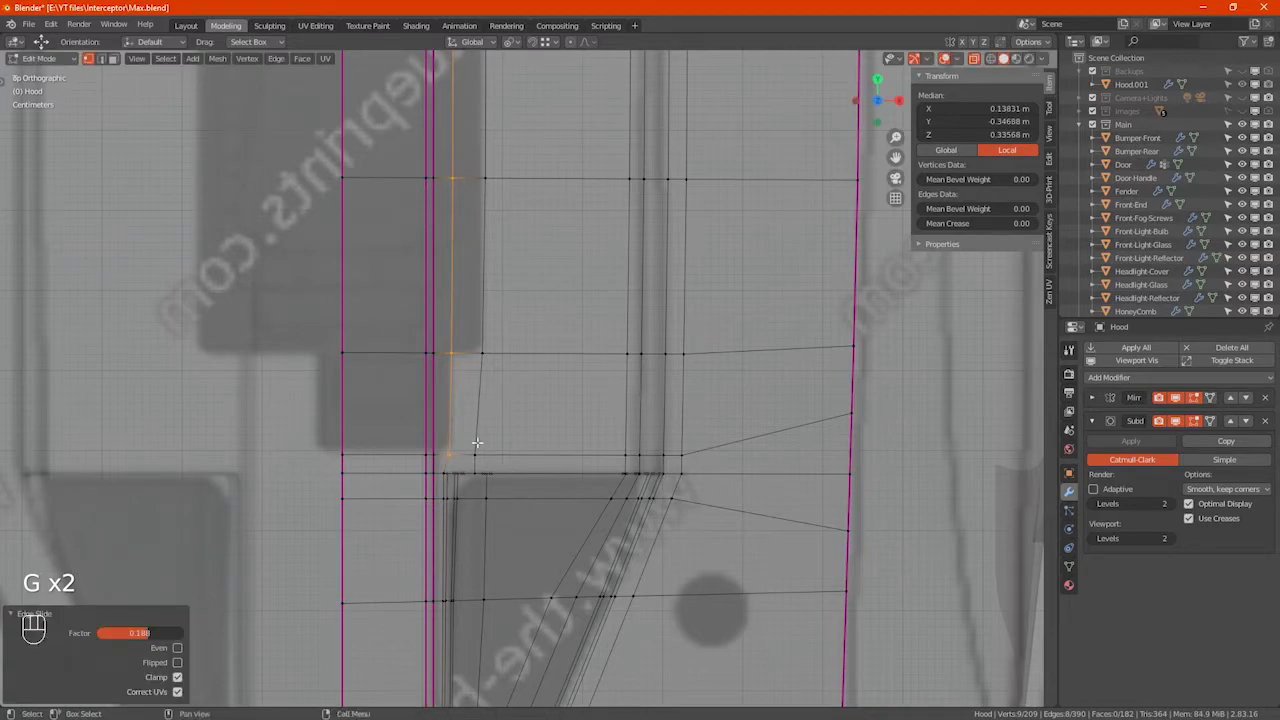
Step: Edge-slide the crosswise row just behind the vent to the front edge of the blueprint's narrow opening with a factor of -0.056
drag(212, 426, 704, 460)
key(g)
key(g)
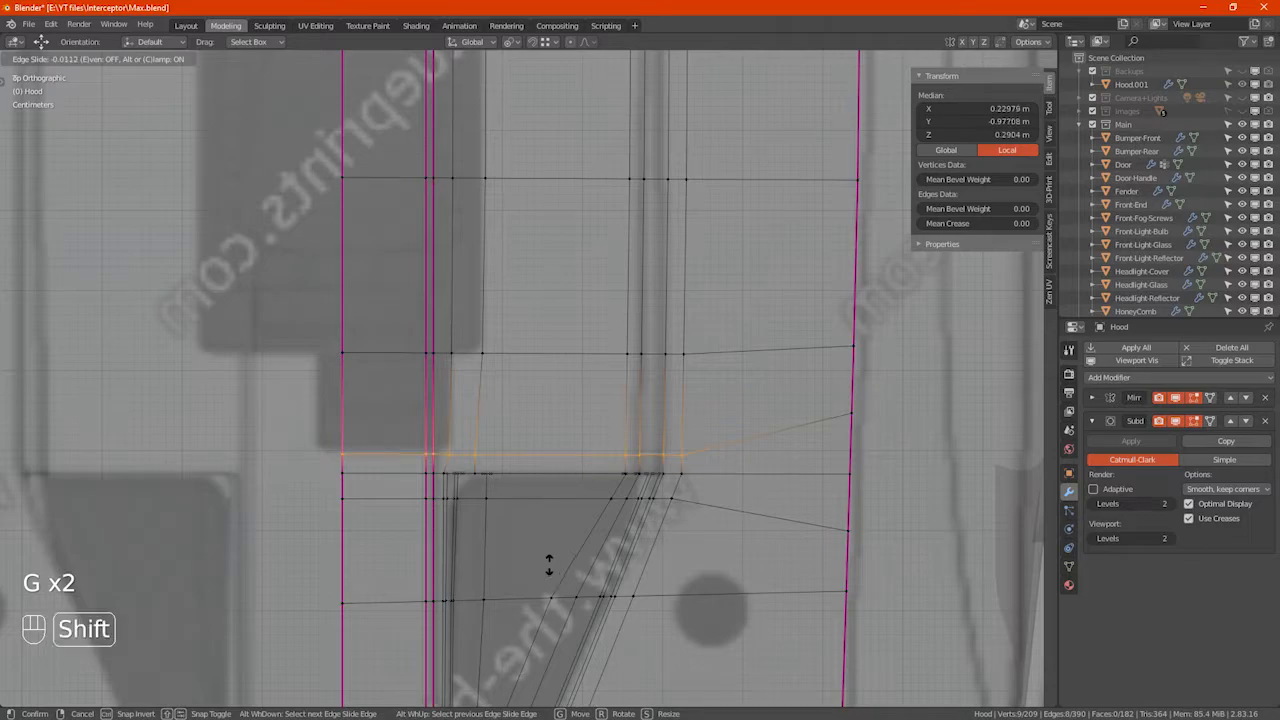
click(545, 540)
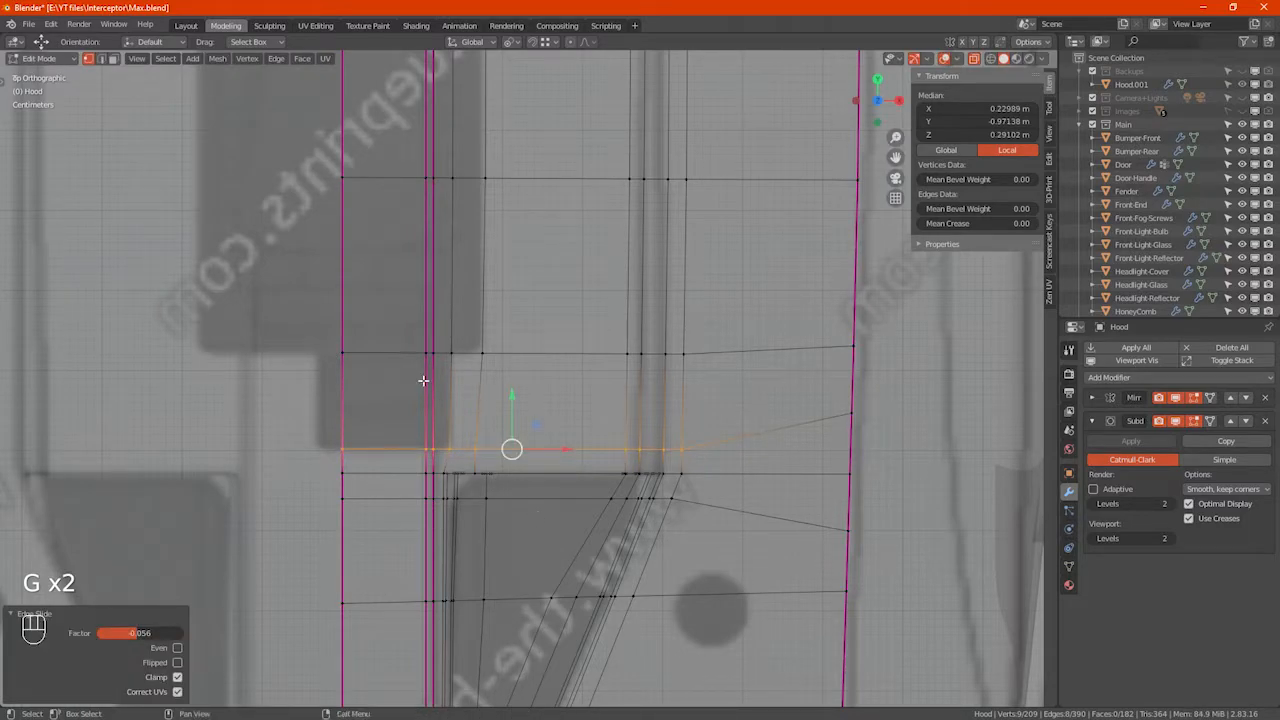
Step: Apply the Mirror modifier on the hood and reopen its full mesh for editing
scroll(426, 377, down, 4)
scroll(426, 377, down, 3)
key(Tab)
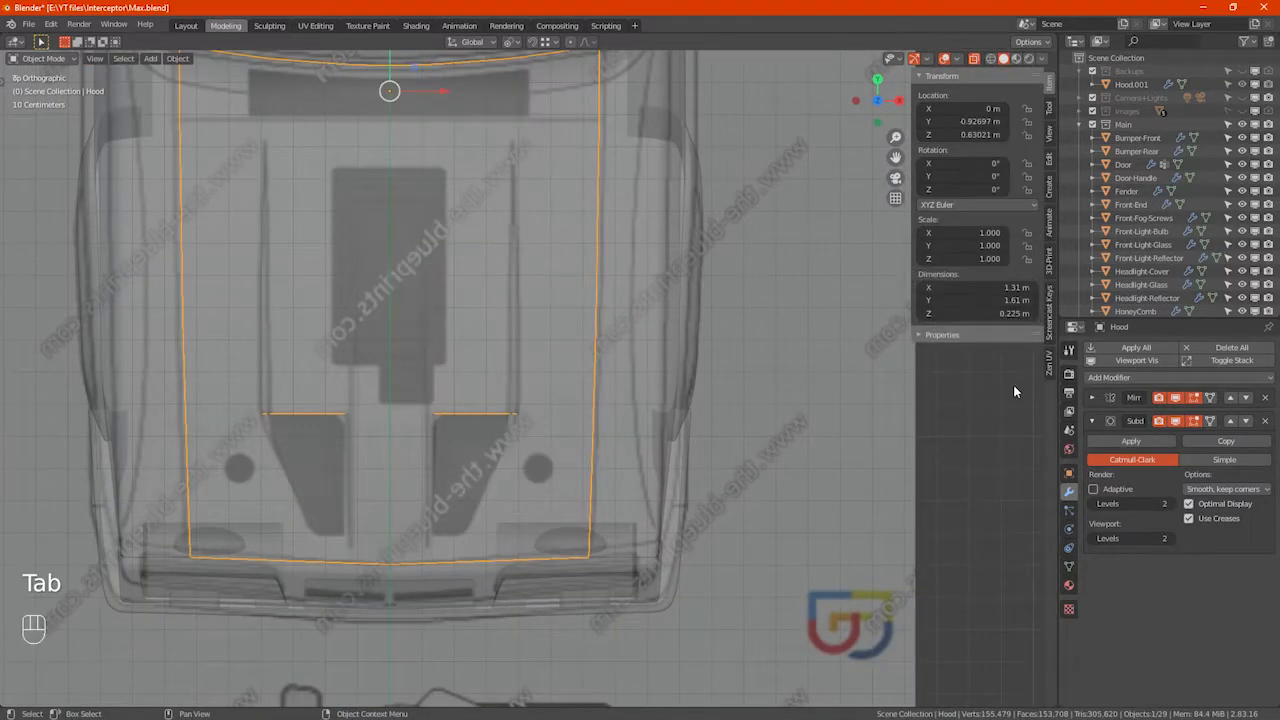
click(1091, 399)
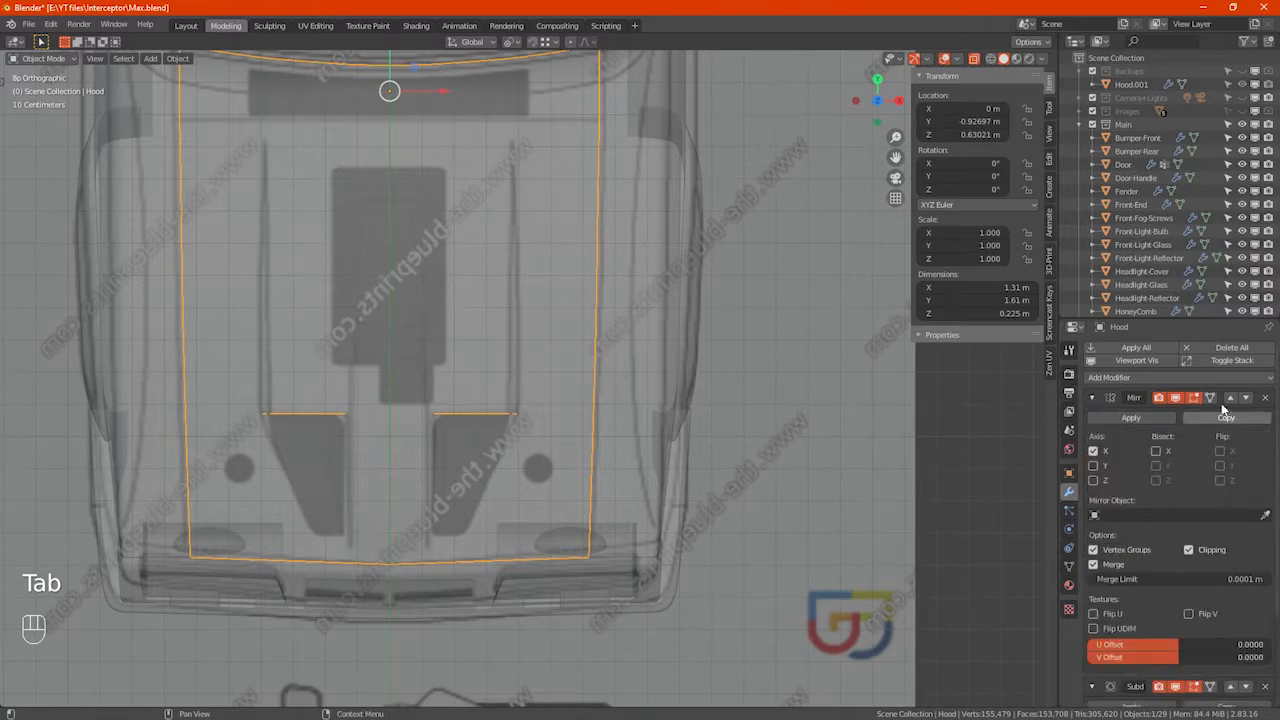
click(1151, 415)
key(Tab)
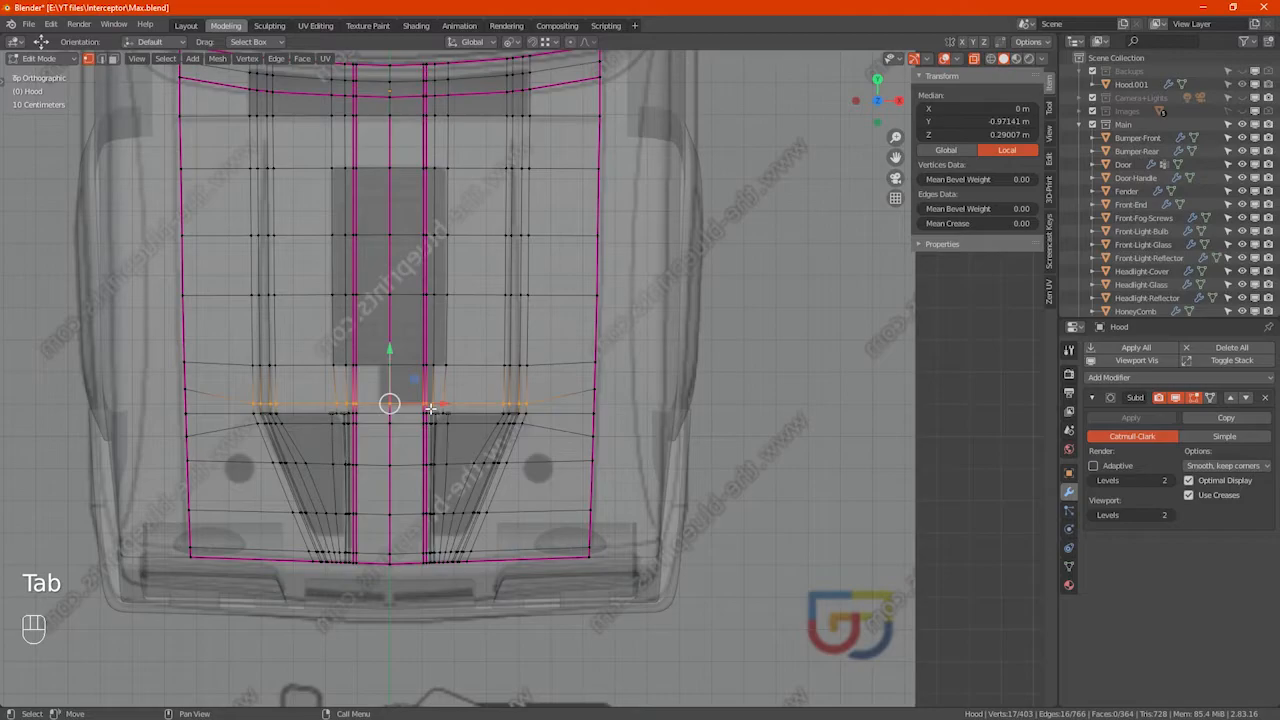
Step: Add one lengthwise loop cut between the centre line and the ridge crease on the negative X side, slid with a factor of 0.384
scroll(409, 408, up, 2)
scroll(409, 408, down, 2)
key(ctrl)
key(ctrl+r)
click(381, 367)
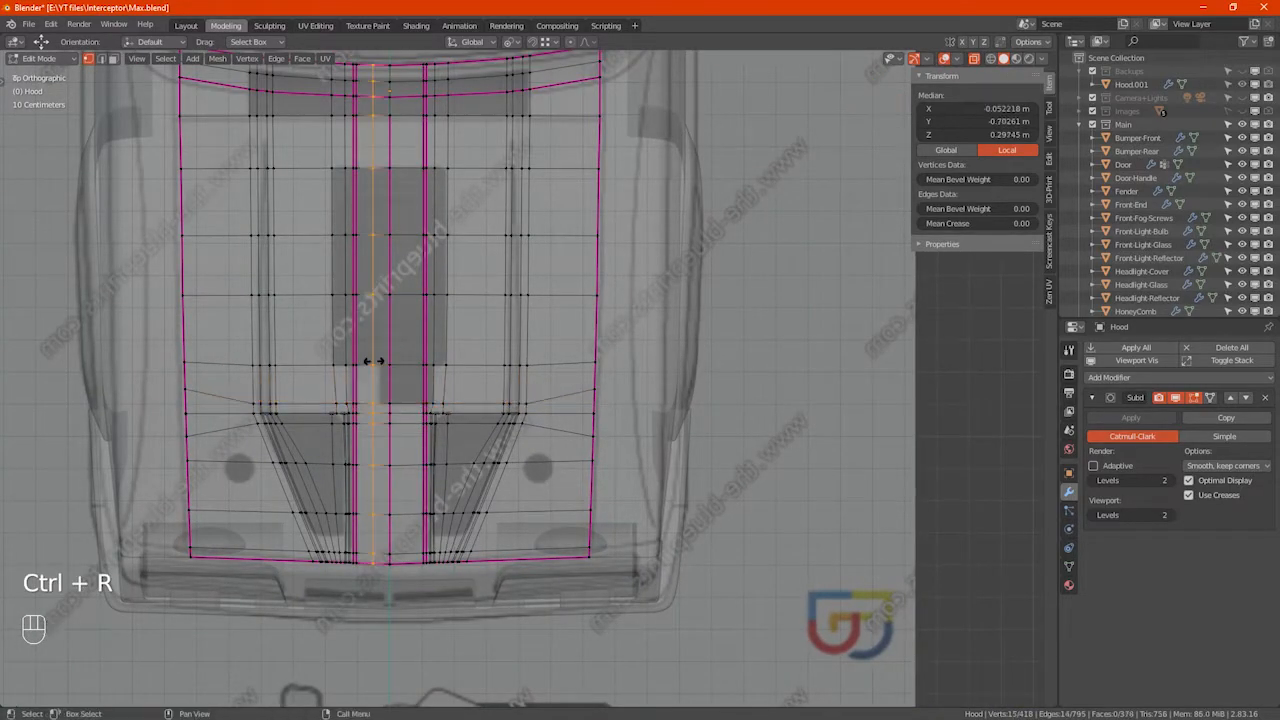
click(391, 362)
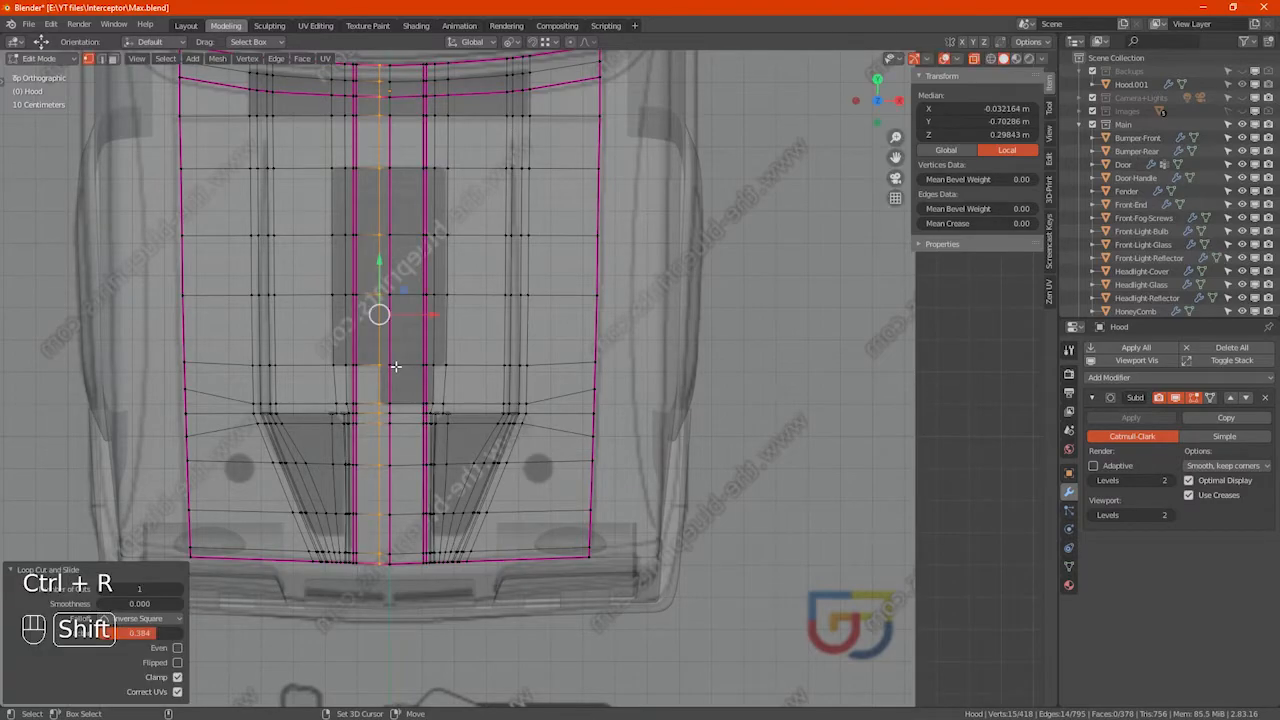
Step: Select the vertices inside the blueprint's stepped opening and delete them to cut the hole in the hood
scroll(409, 381, up, 3)
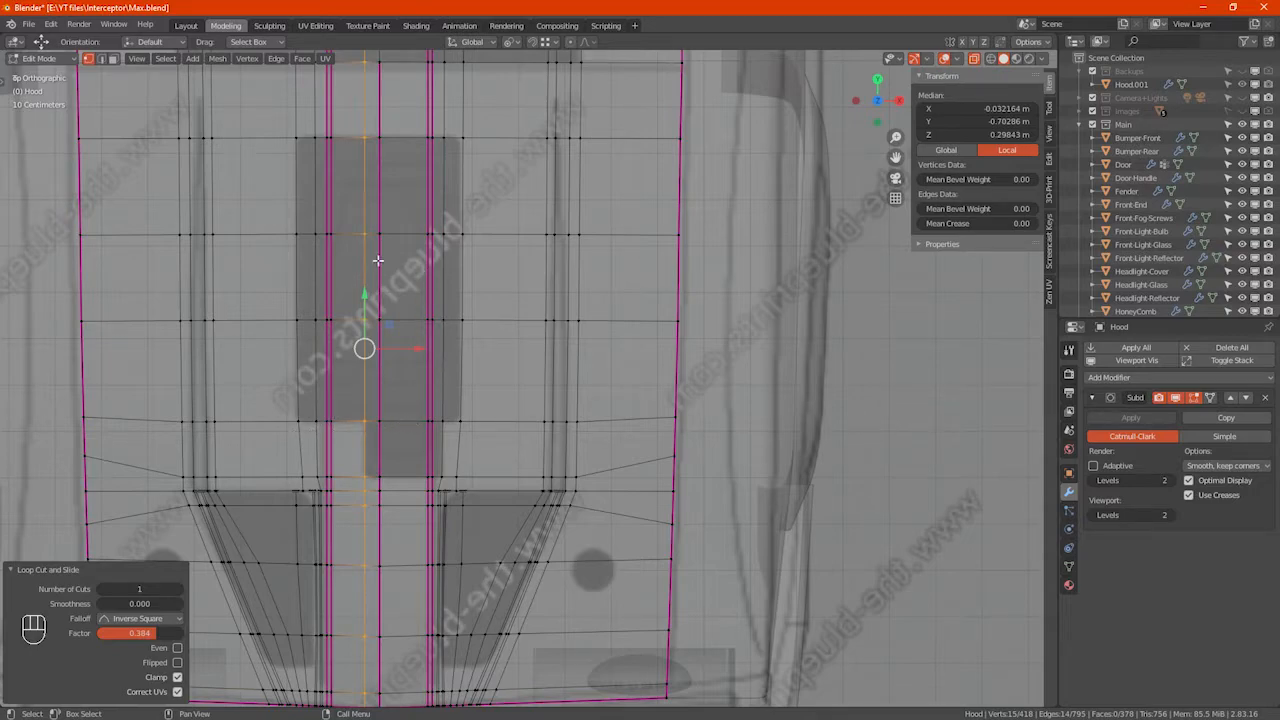
drag(318, 228, 455, 348)
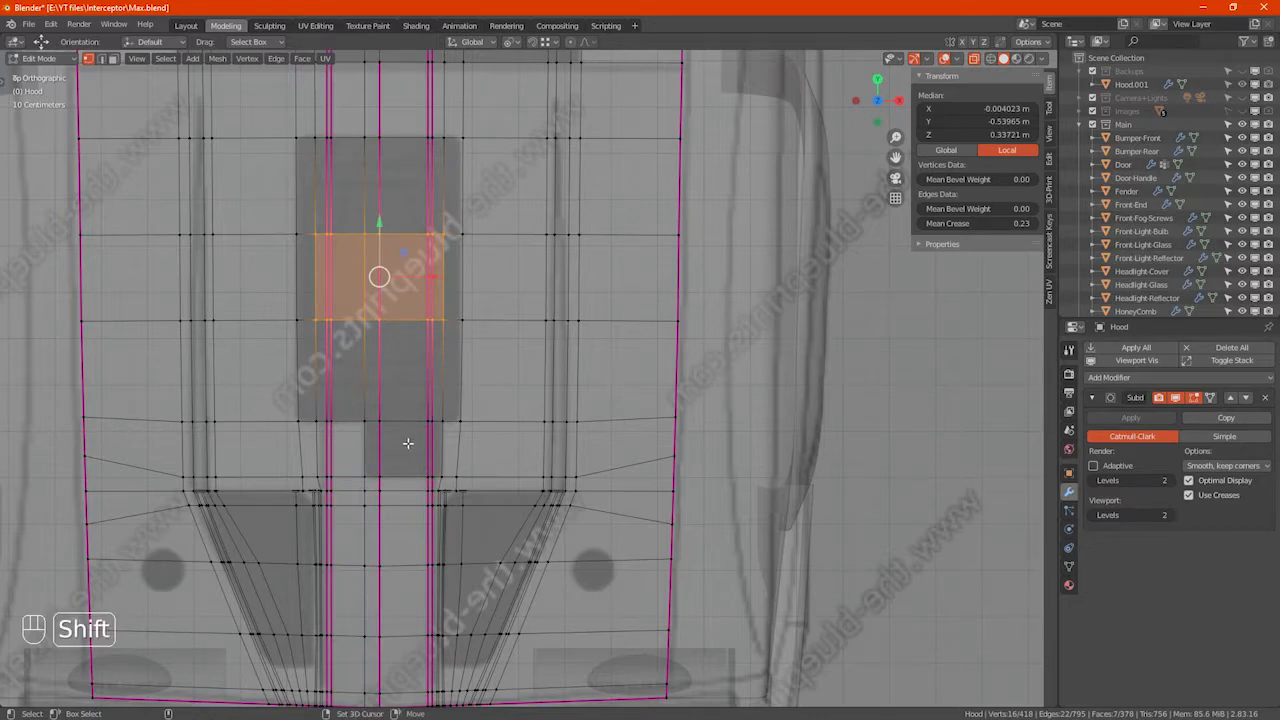
shift+drag(376, 410, 437, 433)
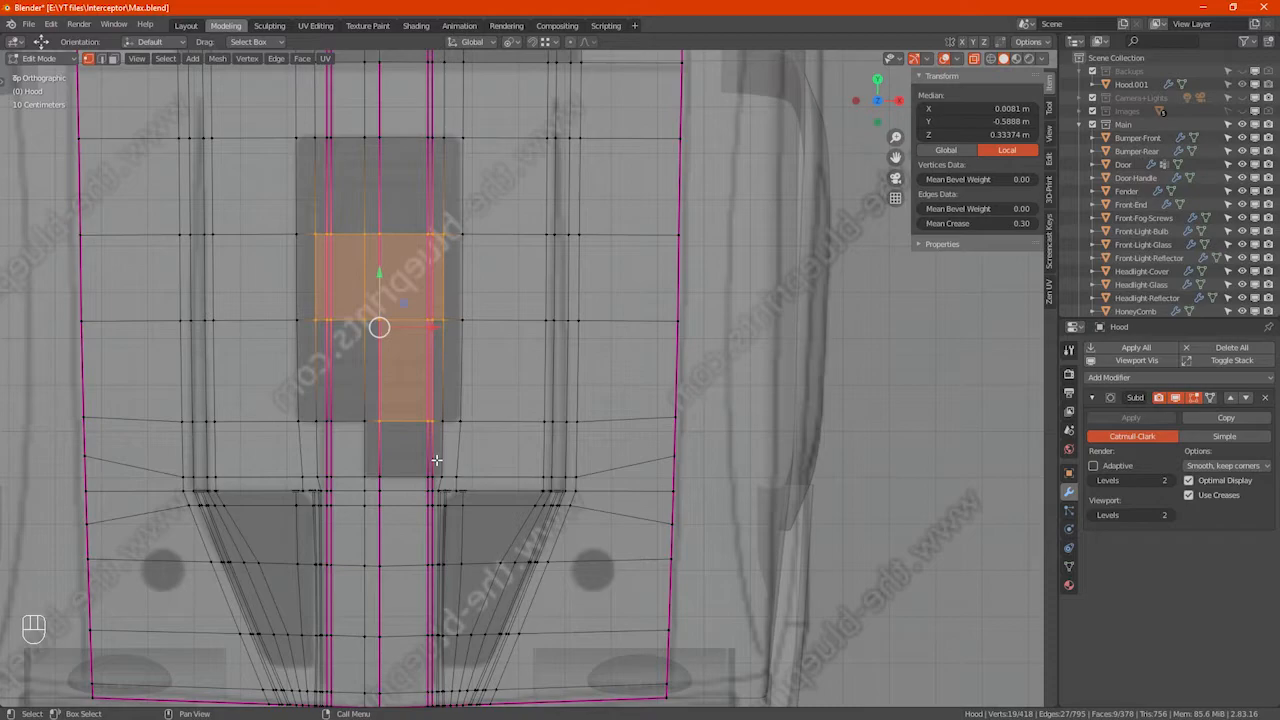
key(x)
click(431, 456)
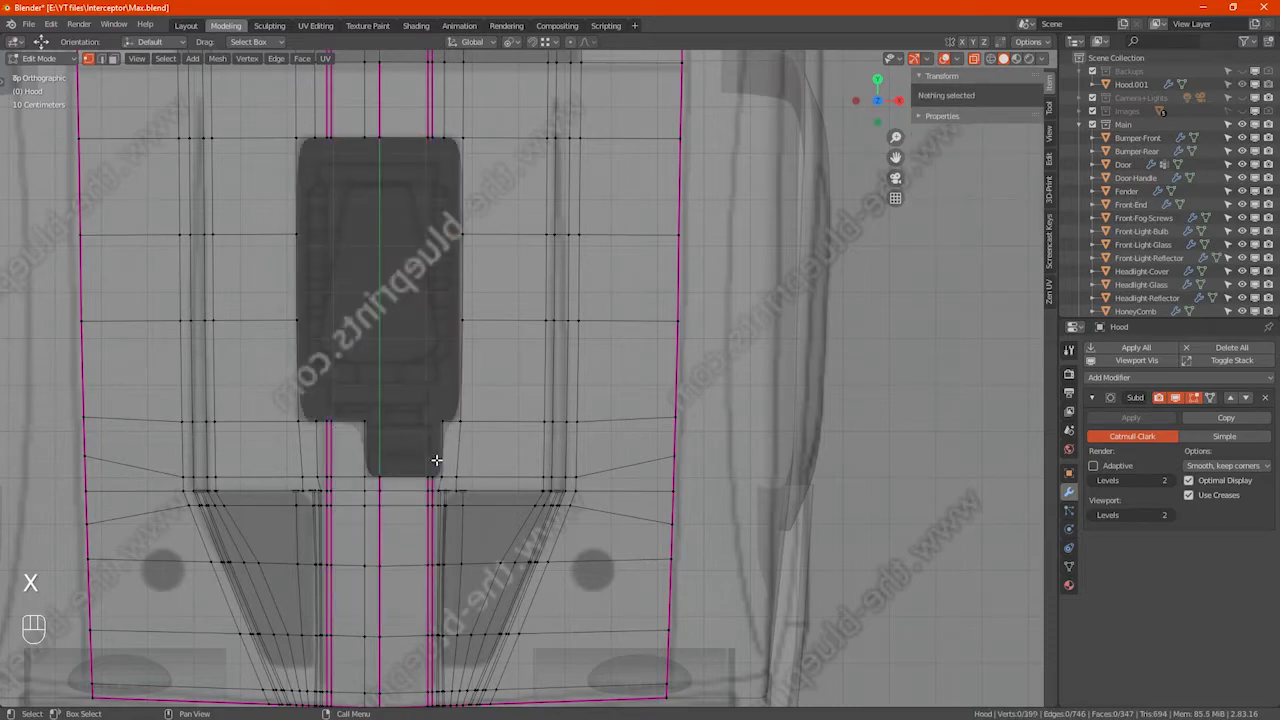
Step: Select the full border of the stepped hood opening and set its mean crease to 1
alt+click(368, 440)
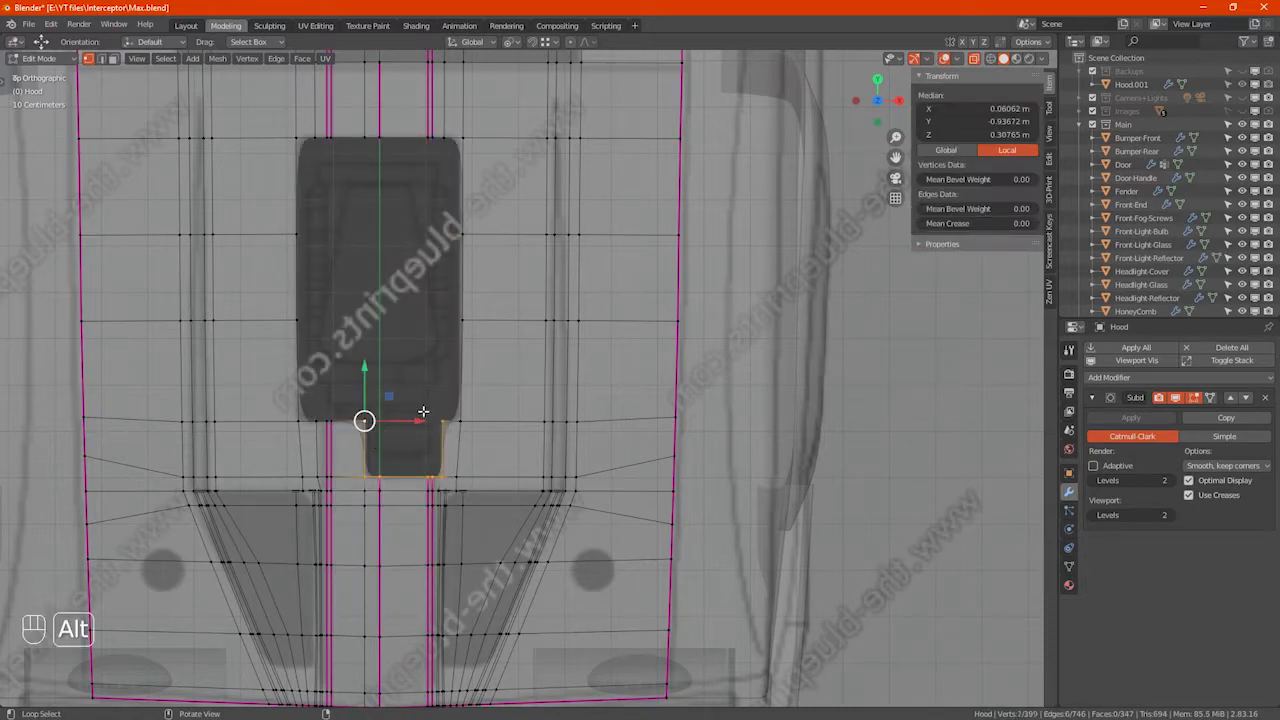
alt+shift+click(456, 365)
click(952, 224)
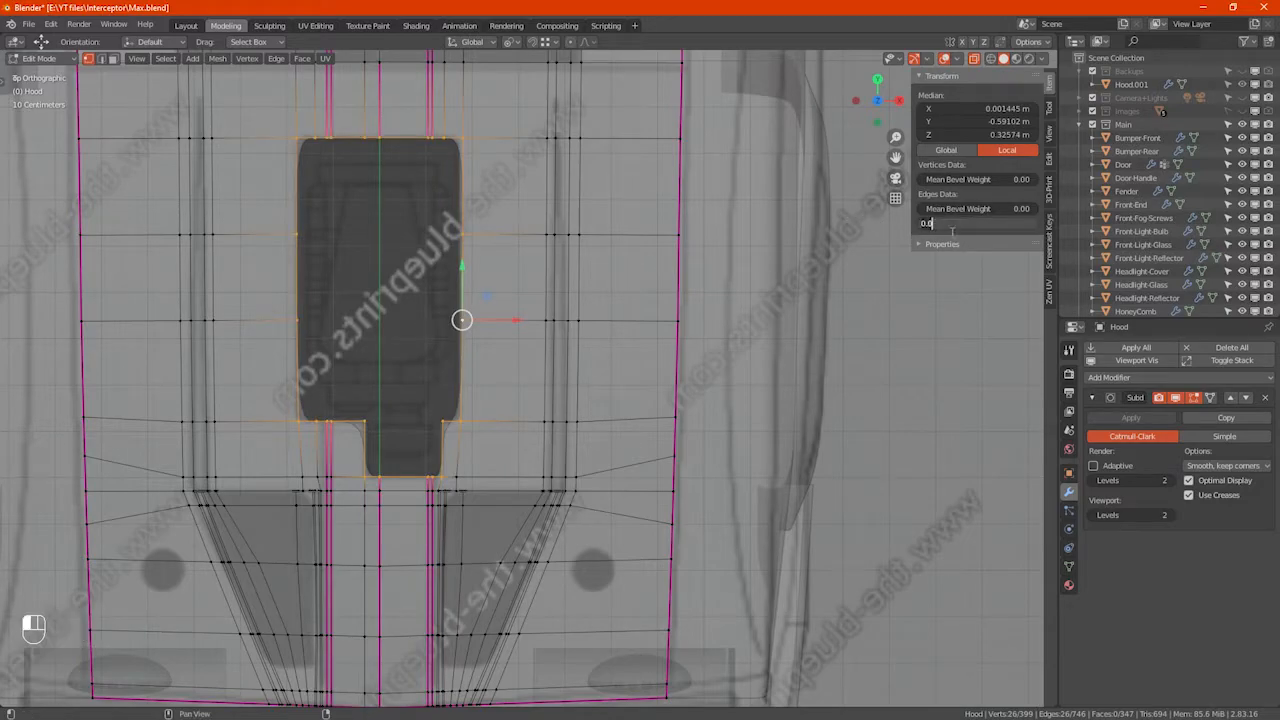
text(1)
key(Return)
Step: Hide the mad_max_interceptor_ii_1981 reference images and inspect the hood opening from a perspective angle
alt+middle_drag(437, 571, 362, 480)
scroll(1203, 247, down, 5)
scroll(1203, 247, down, 3)
click(1242, 278)
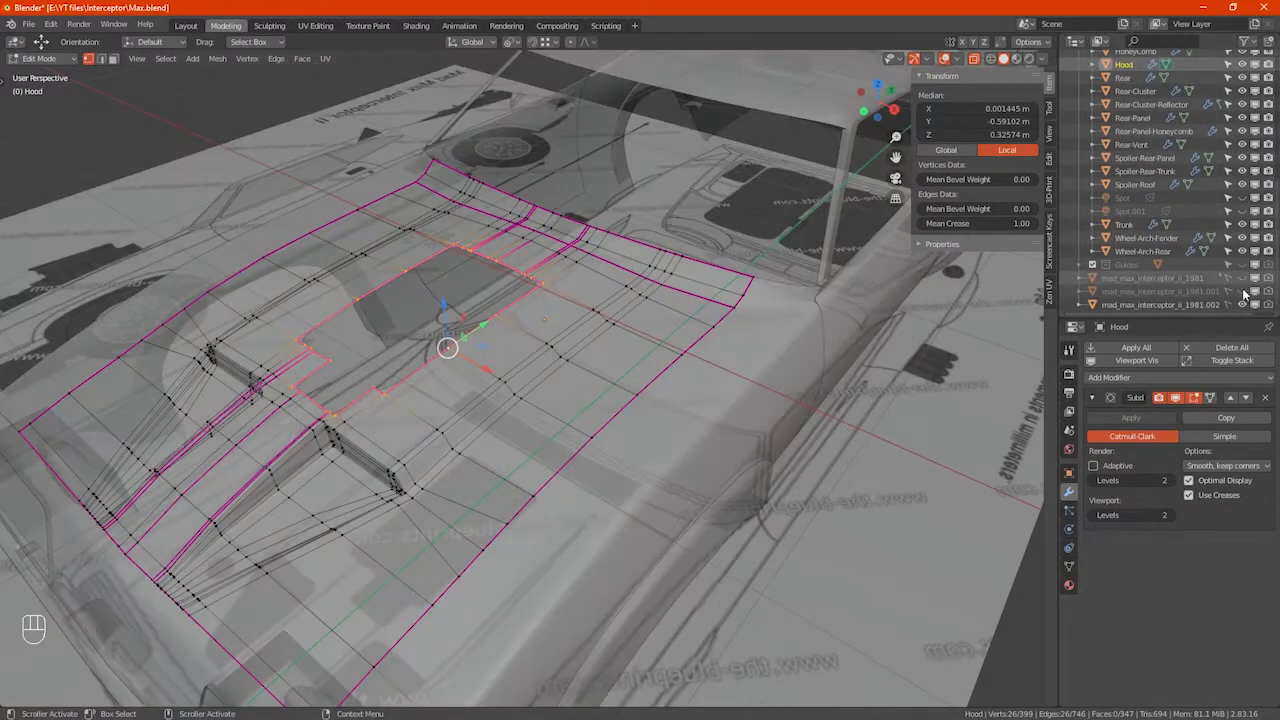
click(1242, 305)
alt+middle_drag(430, 440, 380, 392)
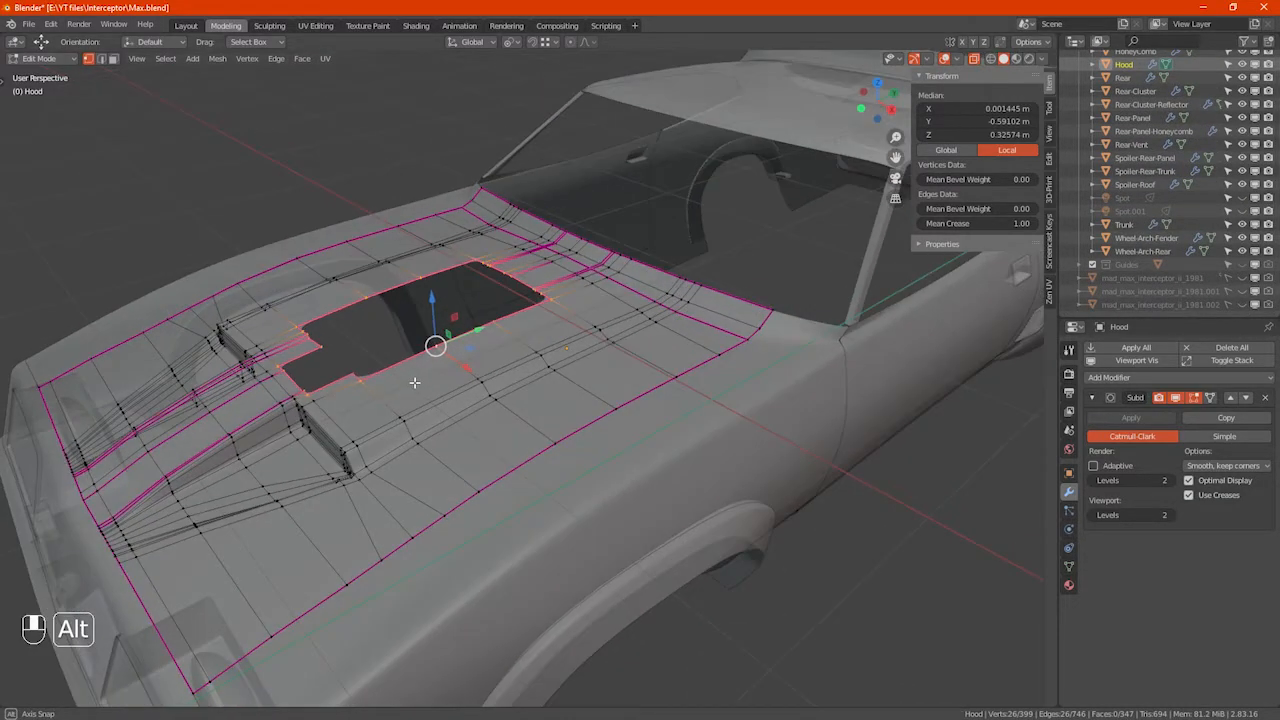
Step: Turn off X-ray and extrude the selected border of the hood opening about 0.0036 m downward along global Z
key(alt+z)
scroll(380, 392, up, 6)
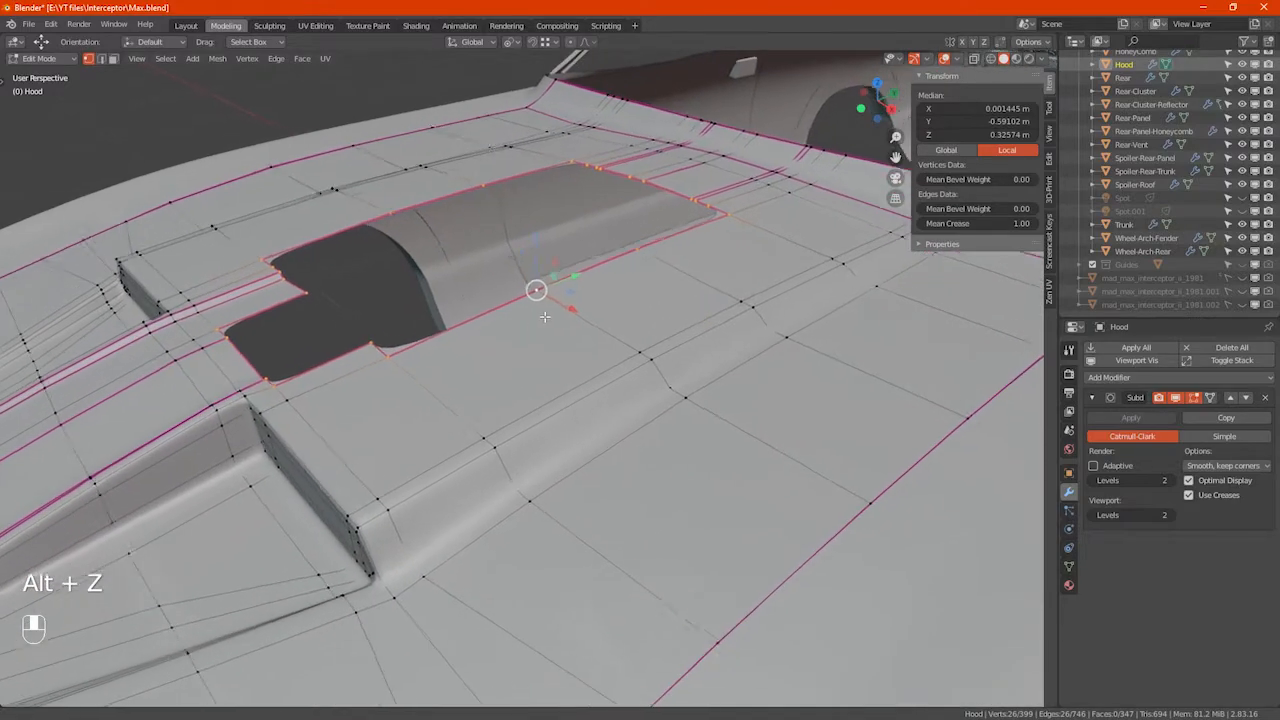
alt+middle_drag(550, 303, 545, 342)
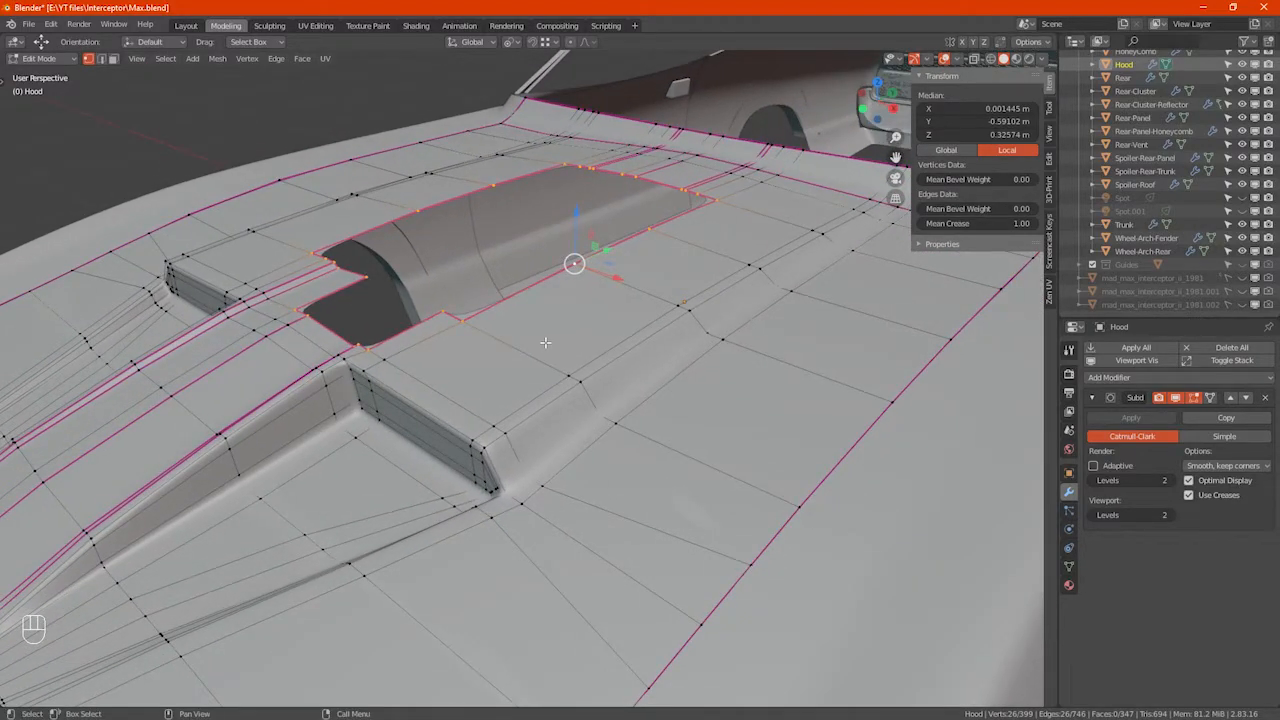
key(e)
key(z)
key(shift)
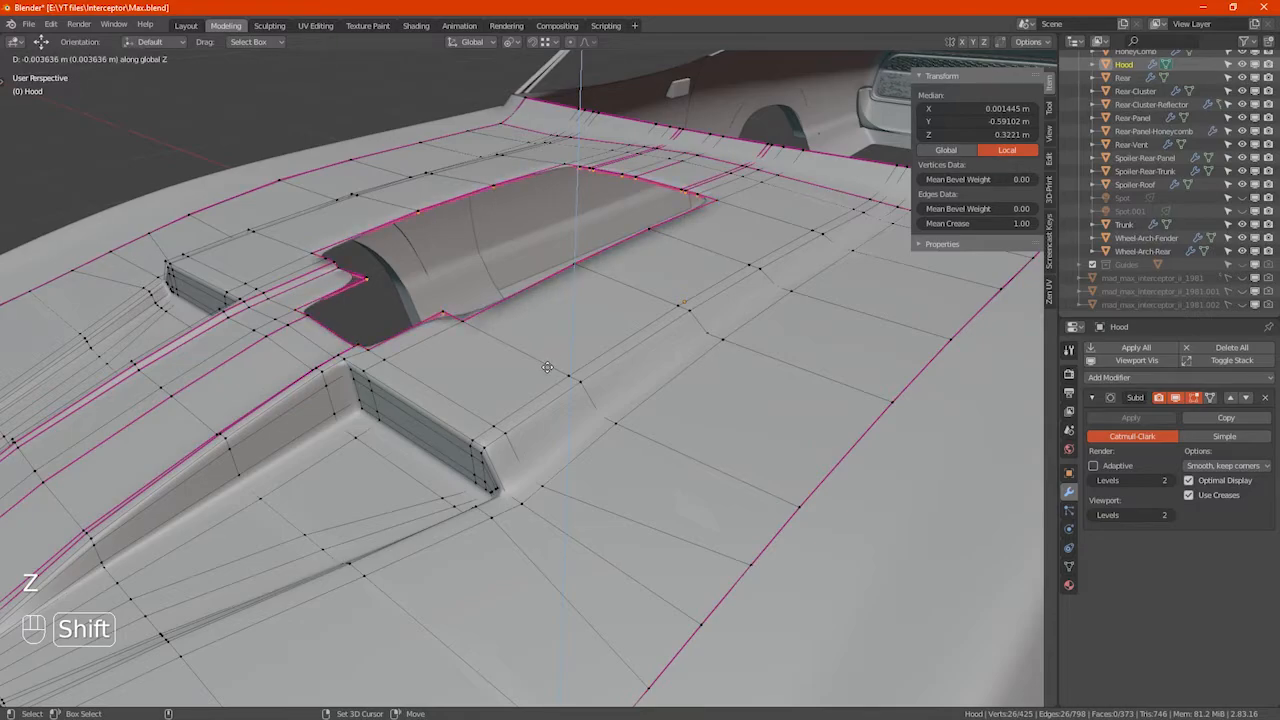
click(547, 367)
Step: Select the upper and lower vertices at the corners of the stepped hood opening and set their edges' mean crease to 1
key(alt+z)
shift+middle_drag(349, 334, 397, 326)
scroll(396, 351, up, 5)
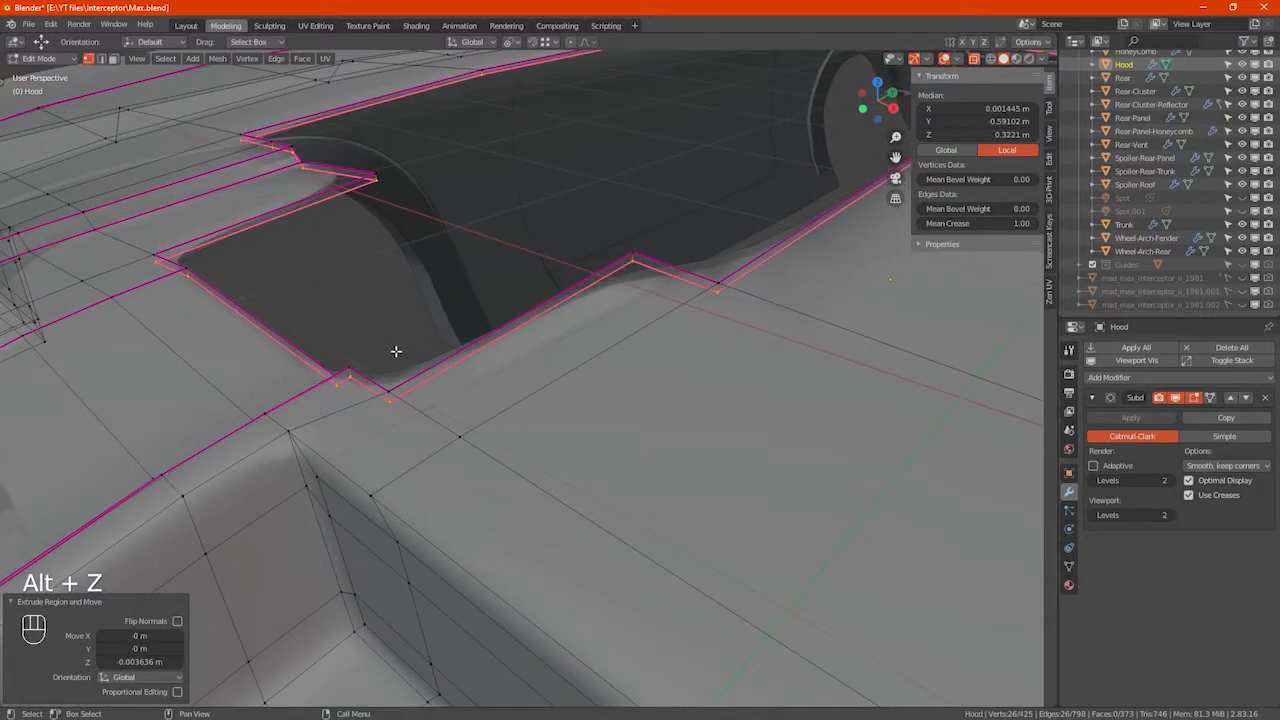
drag(292, 329, 421, 409)
shift+drag(591, 220, 722, 320)
shift+drag(416, 148, 171, 271)
shift+drag(236, 126, 257, 152)
middle_drag(638, 238, 586, 183)
shift+drag(605, 153, 623, 174)
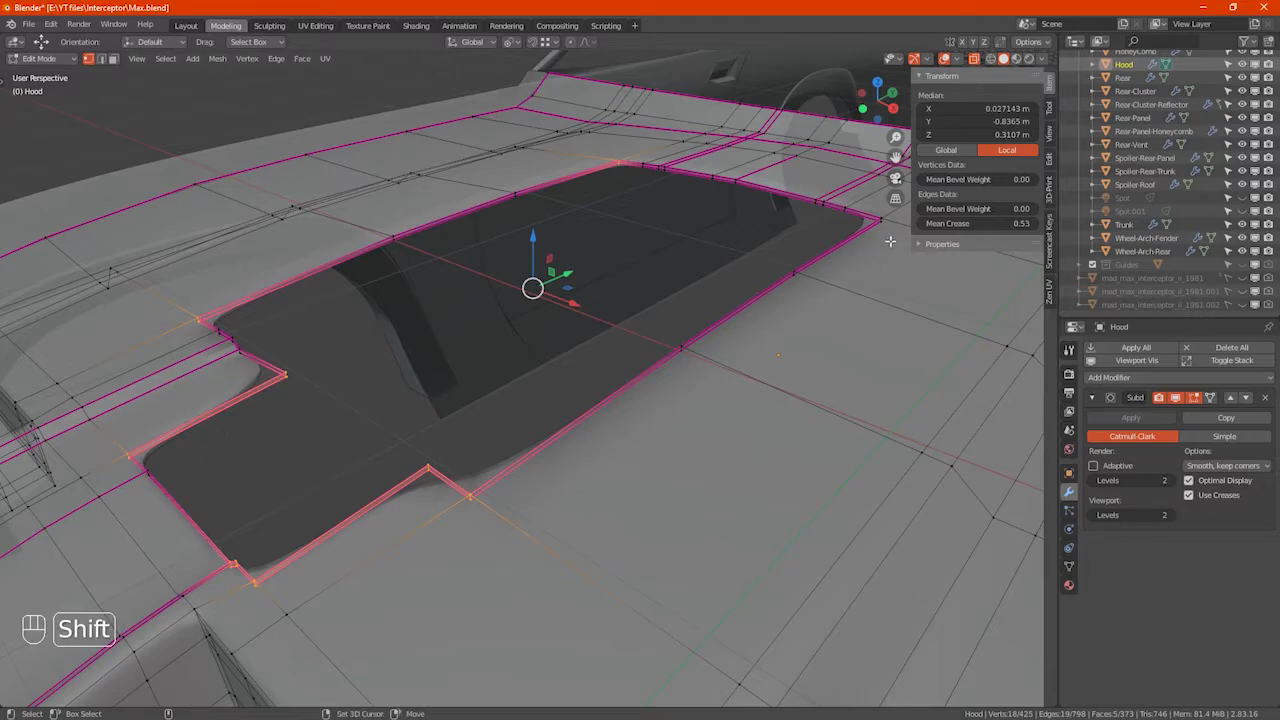
shift+drag(868, 206, 900, 235)
click(976, 224)
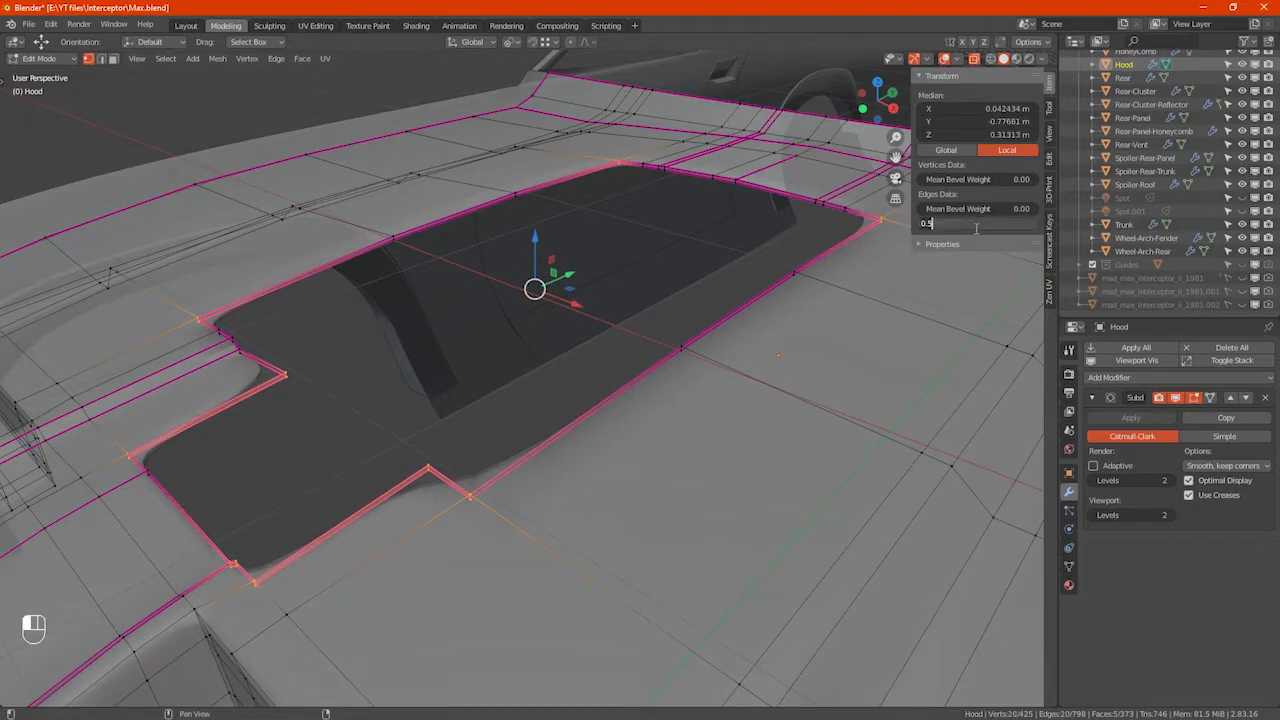
key(Return)
key(alt+z)
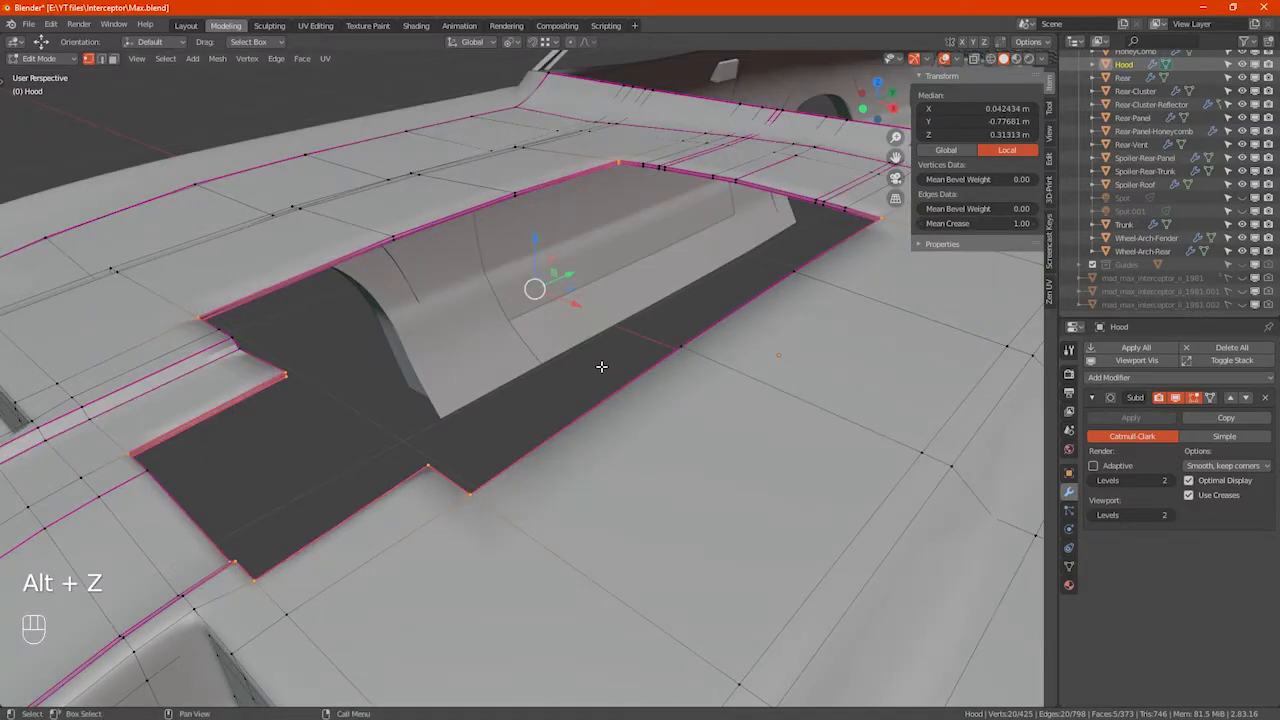
Step: Enable Auto Smooth for the hood mesh and return to Object Mode to view the whole car
middle_drag(606, 360, 790, 527)
click(1069, 567)
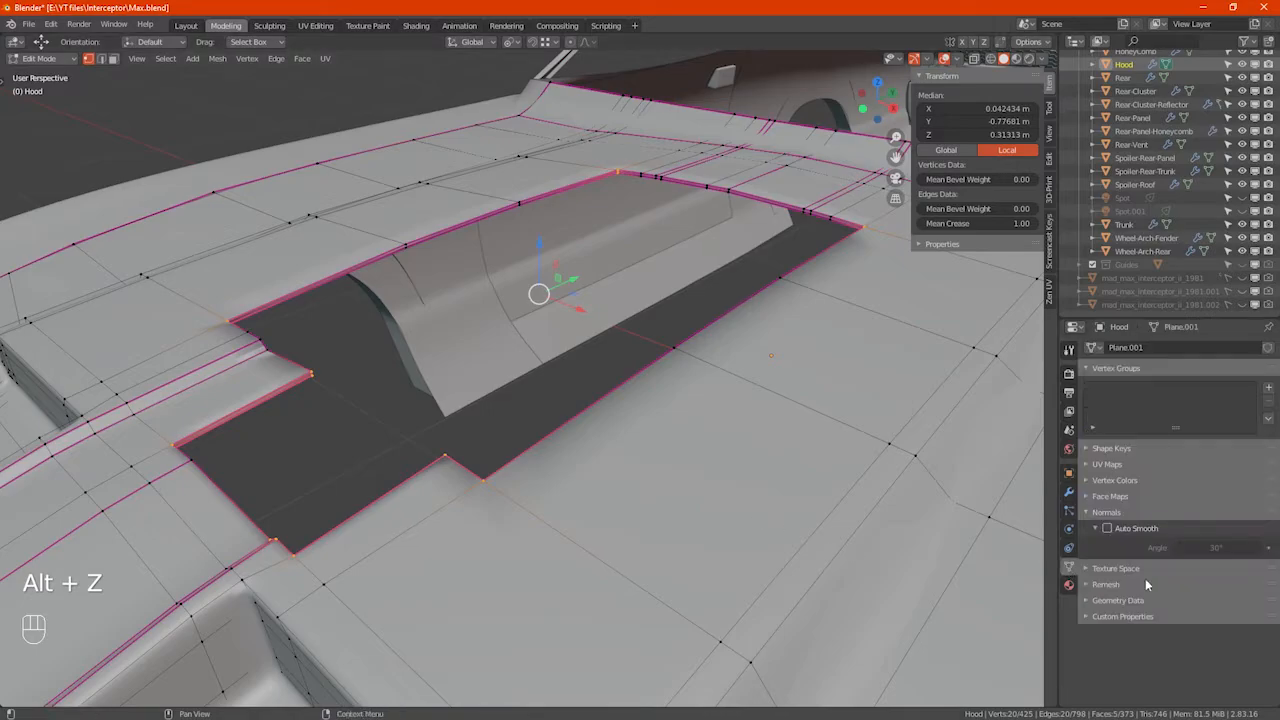
click(1108, 528)
key(Tab)
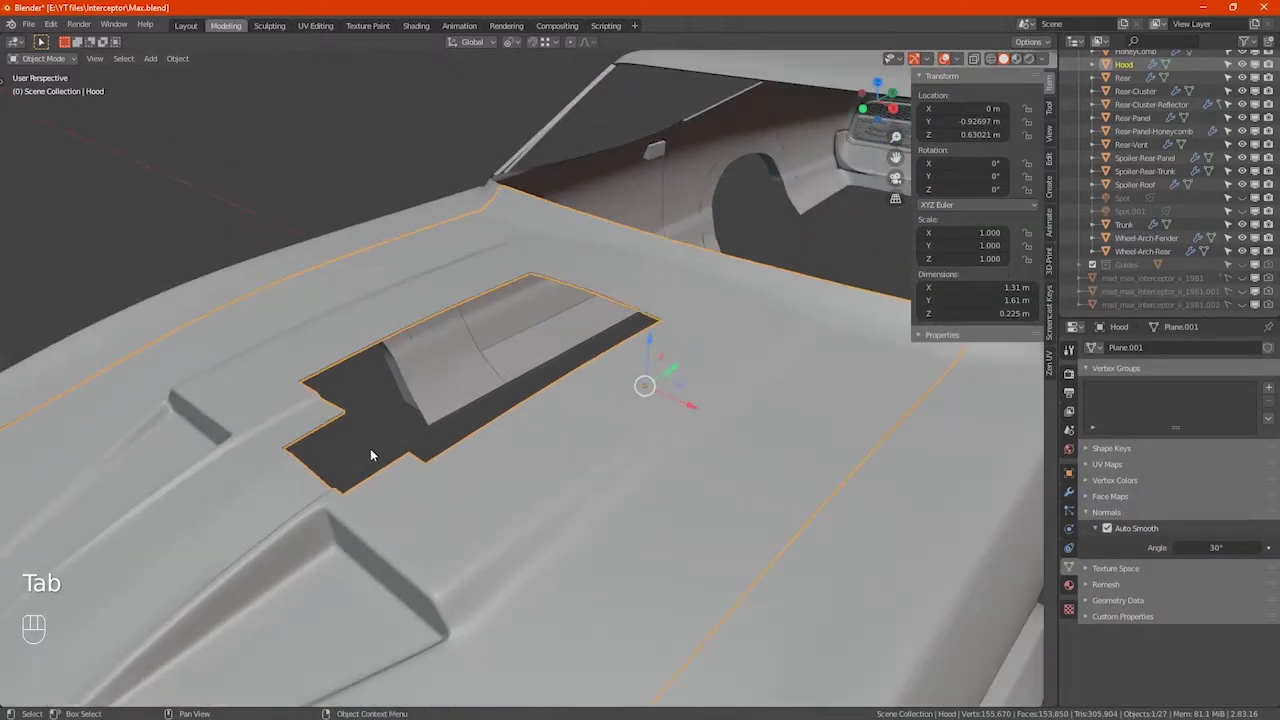
scroll(370, 455, down, 3)
middle_drag(794, 587, 690, 412)
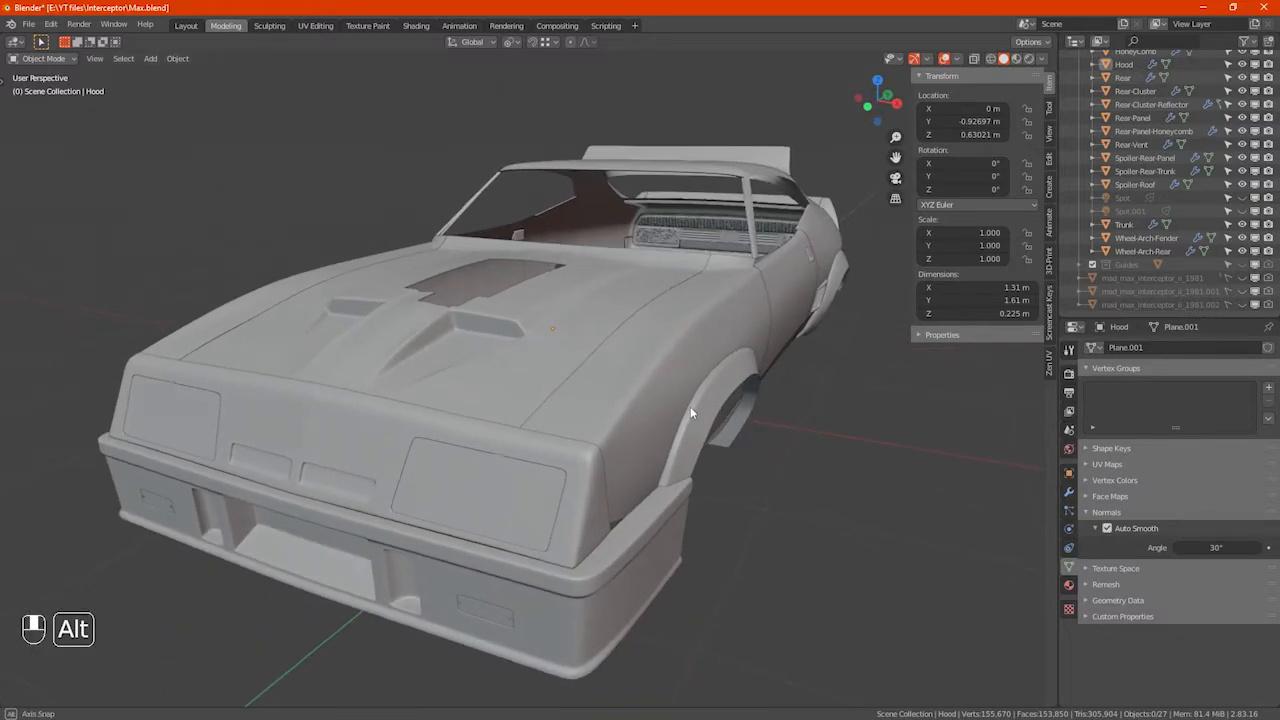
Step: Preview the car in rendered shading without the sidebar, with the Spot and Spot.001 lights shown
click(1029, 58)
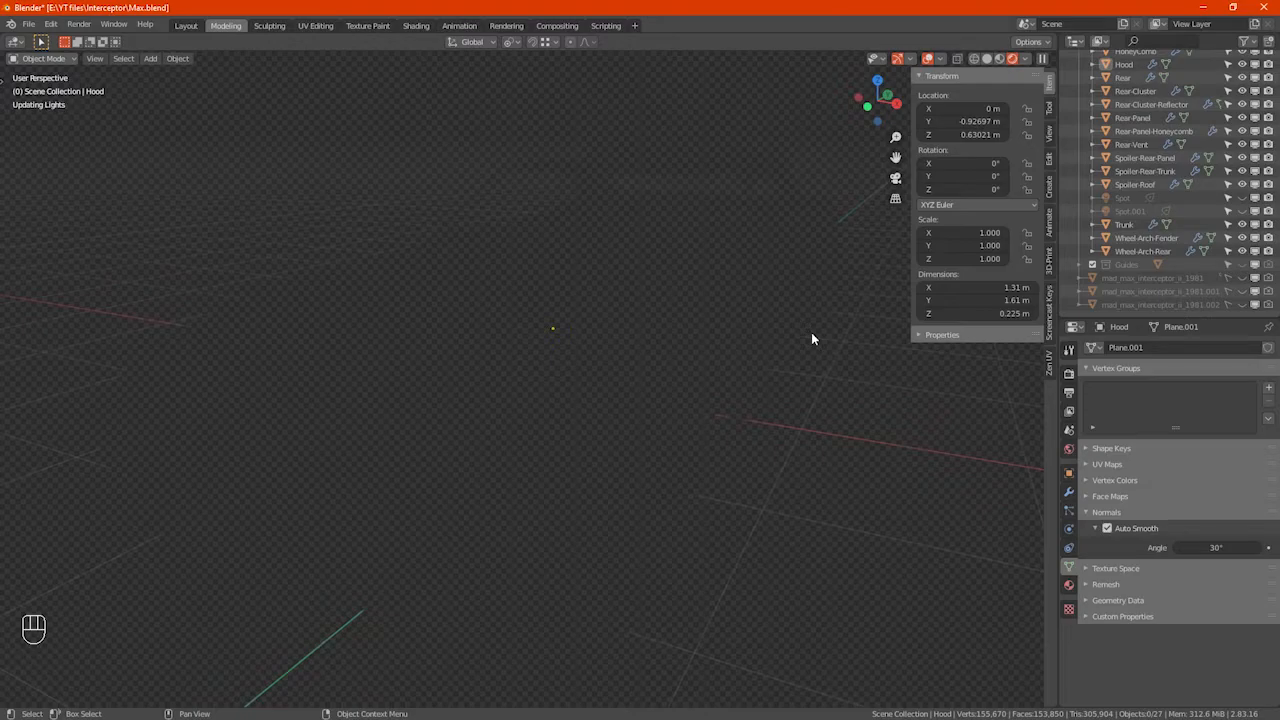
key(n)
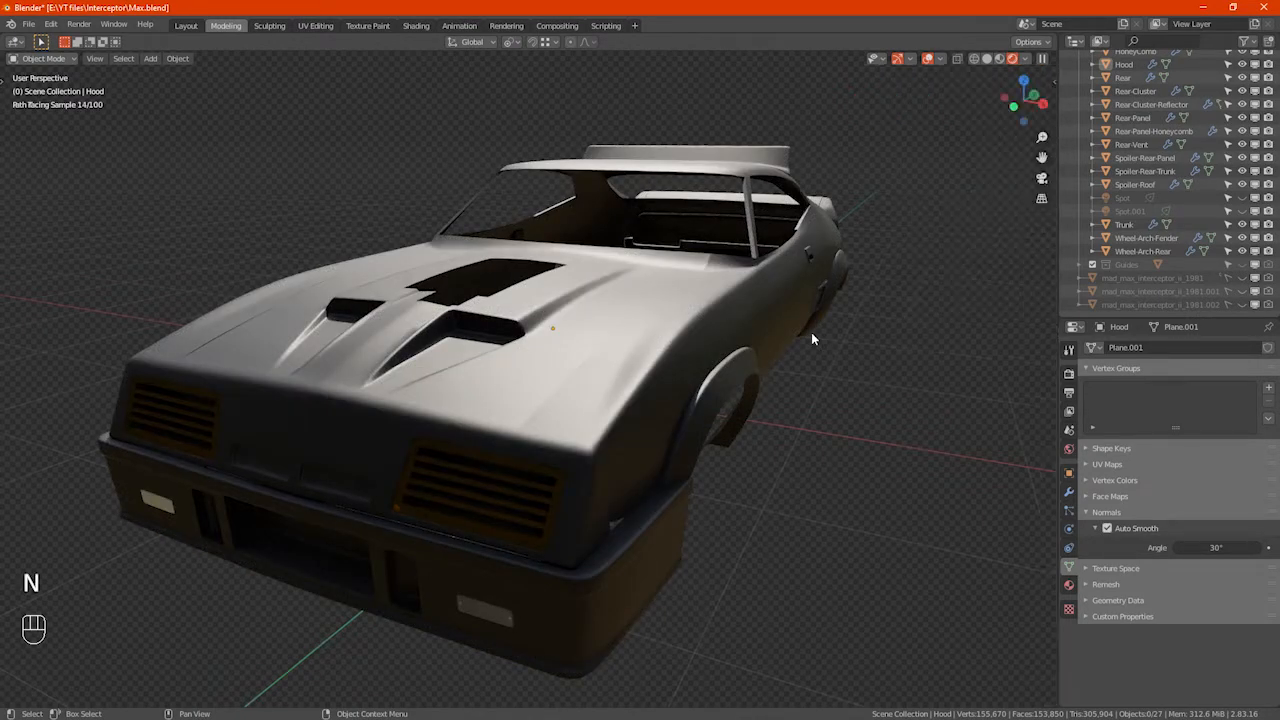
drag(1242, 198, 1242, 211)
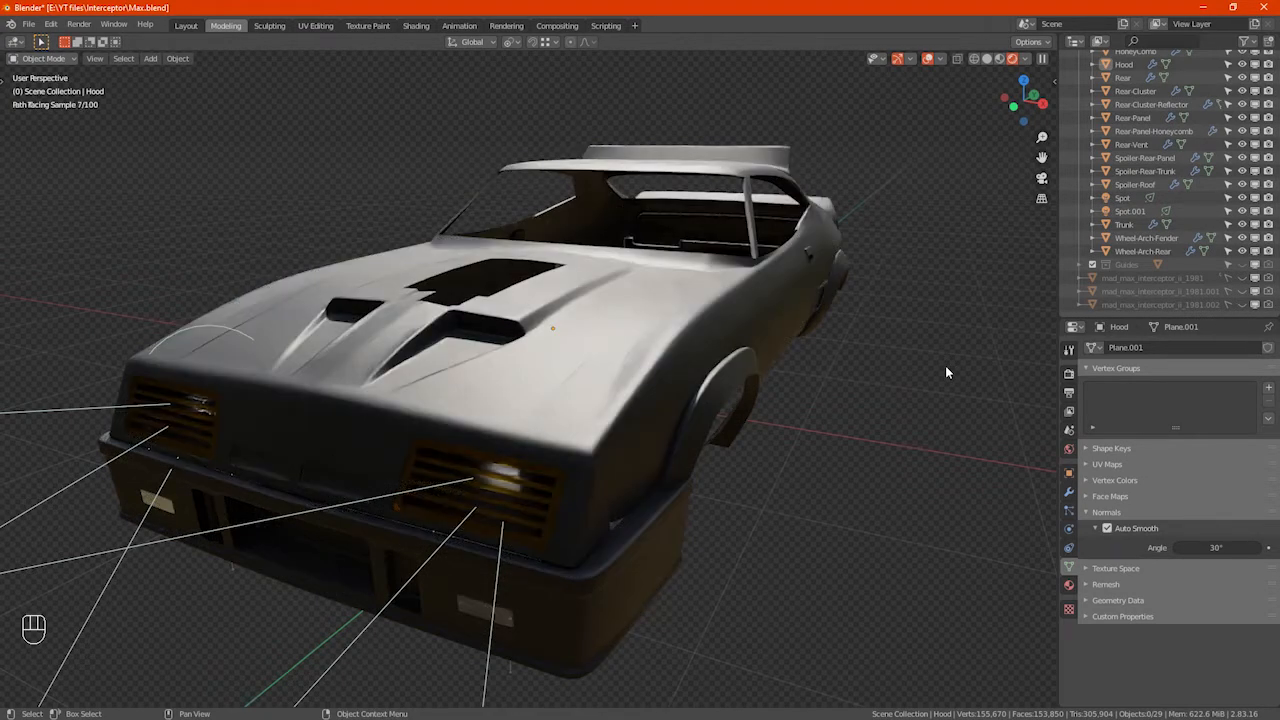
Step: Hide the Spot and Spot.001 lights, turn off the viewport overlays and inspect the rendered car from another angle
drag(1242, 198, 1243, 212)
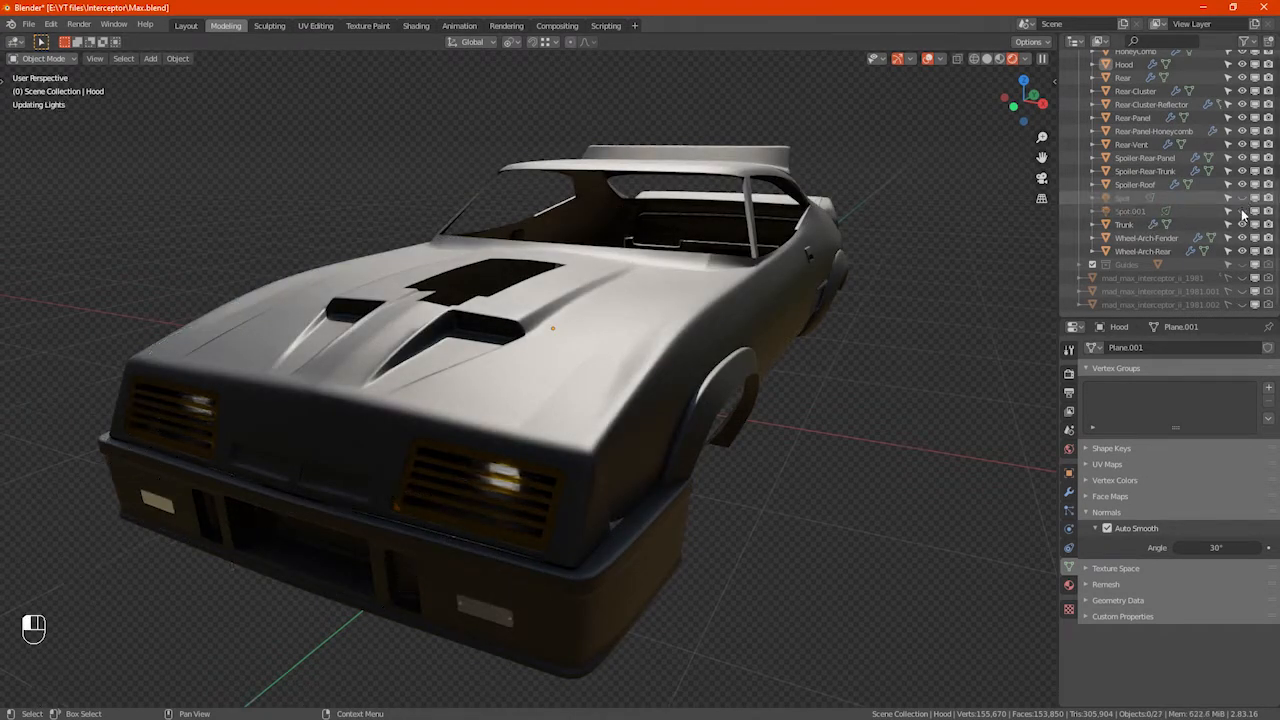
click(928, 59)
middle_drag(756, 411, 823, 413)
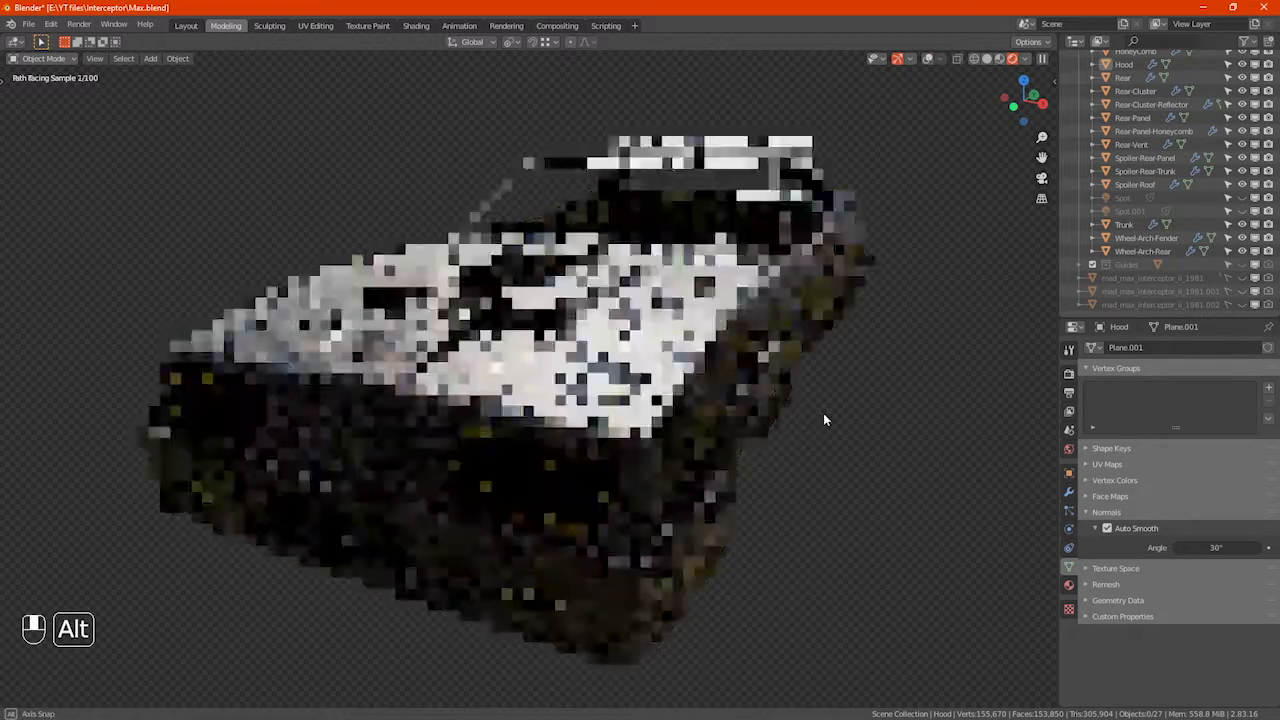